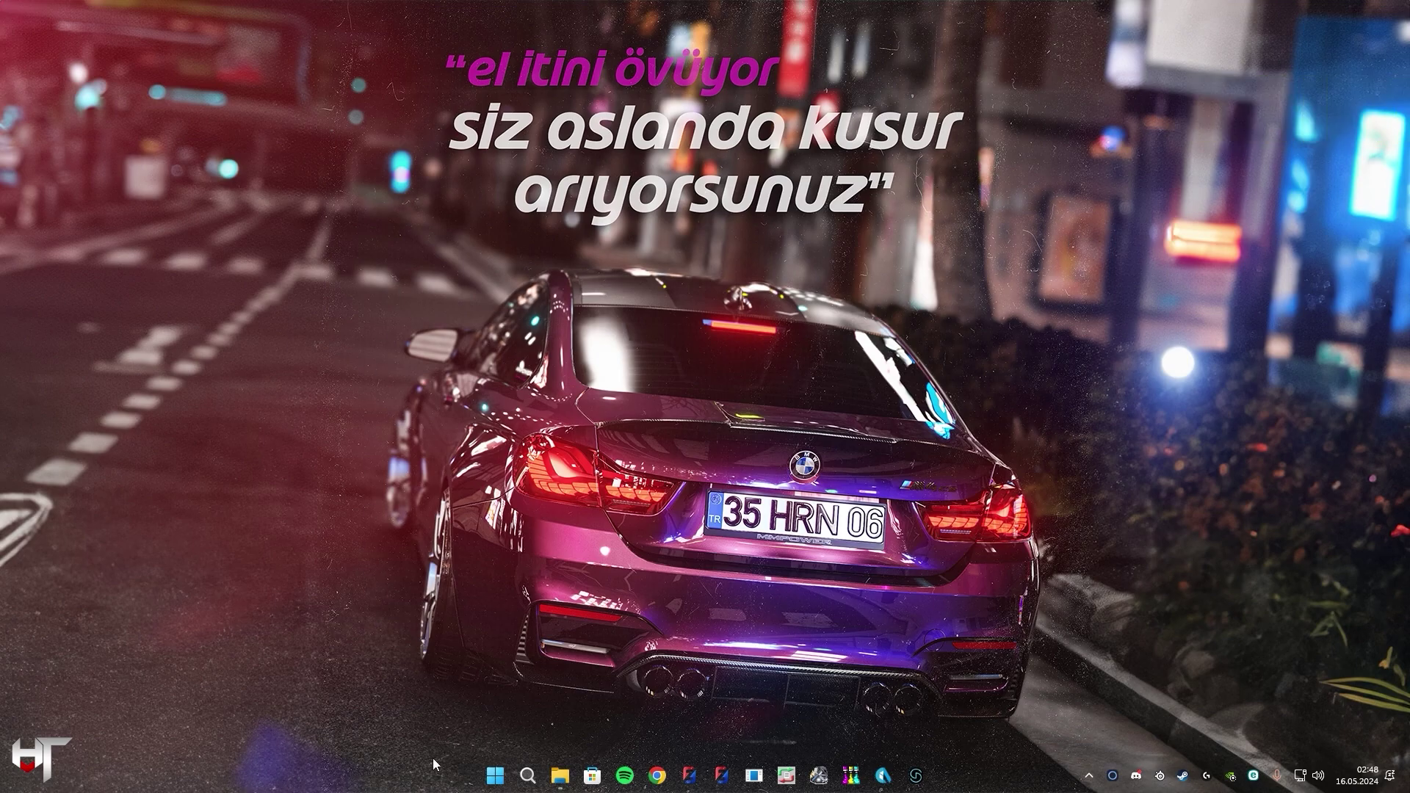
# Open the skin_video folder containing kk_flixbus.png and Maraton_Template.scs in File Explorer.
pyautogui.click(560, 775)
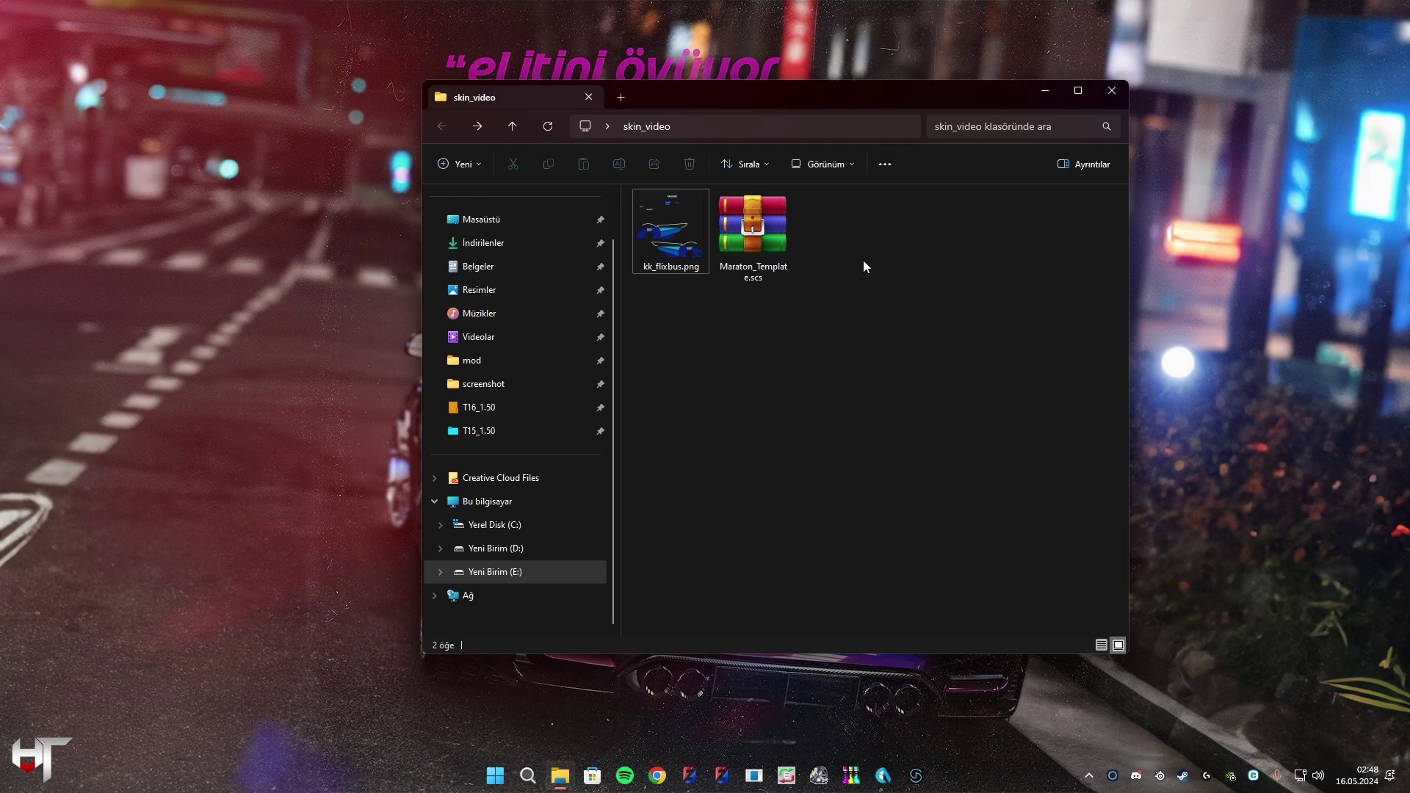
# Open Maraton_Template.scs and browse hvt_template\maraton\skin to skin_tmp1.dds and skin_tmp1_cam.dds.
pyautogui.doubleClick(764, 250)
pyautogui.click(214, 266)
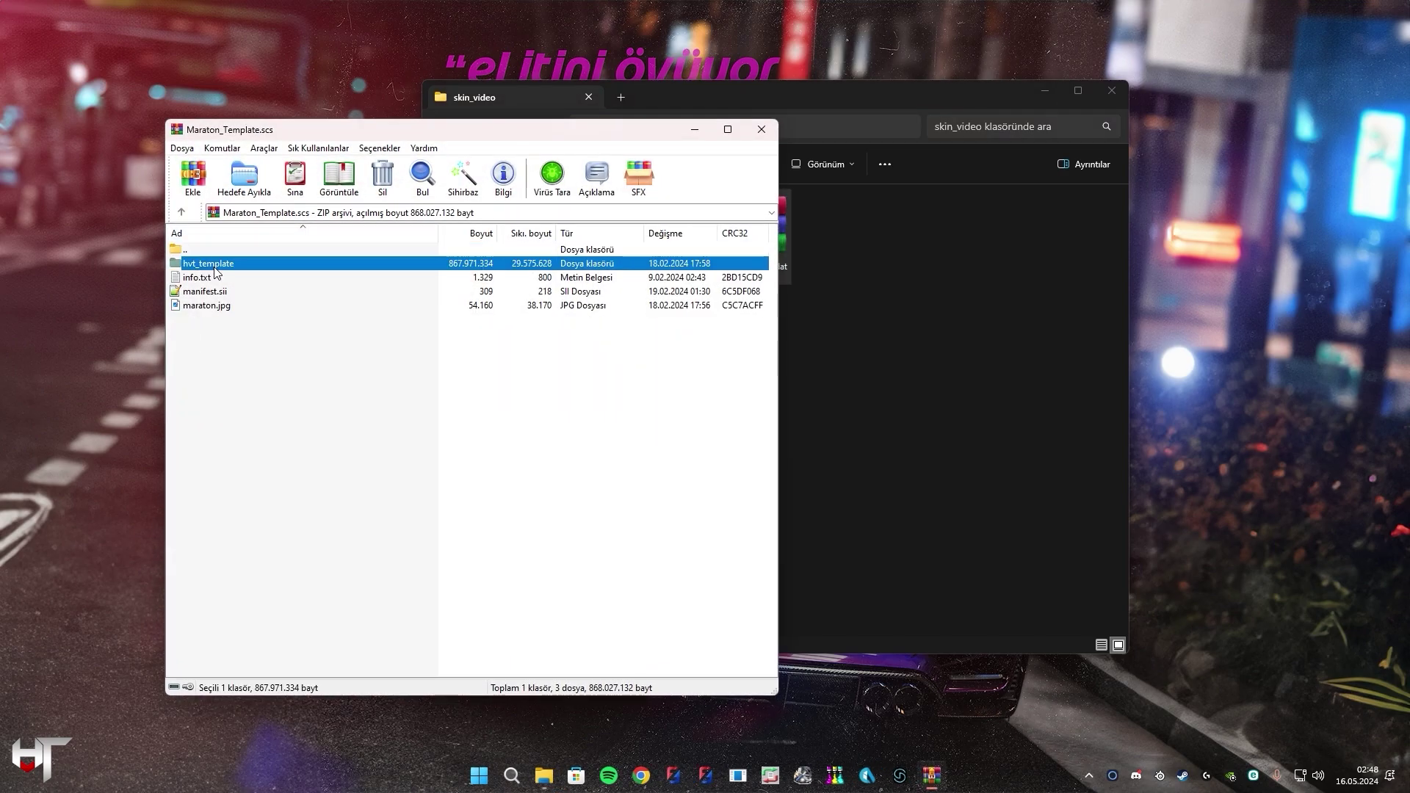
pyautogui.doubleClick(215, 267)
pyautogui.moveTo(294, 131); pyautogui.dragTo(165, 121)
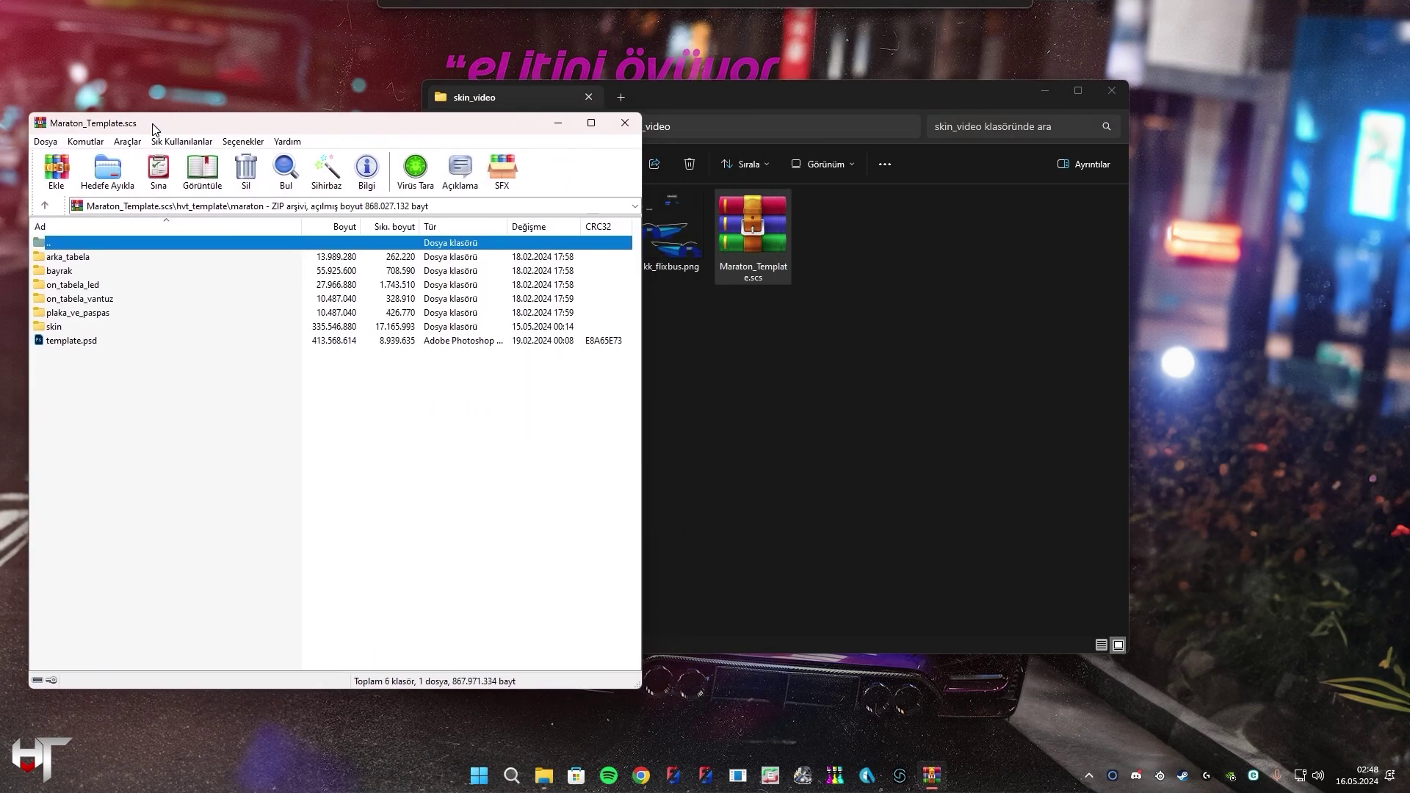
pyautogui.doubleClick(114, 324)
pyautogui.click(106, 255)
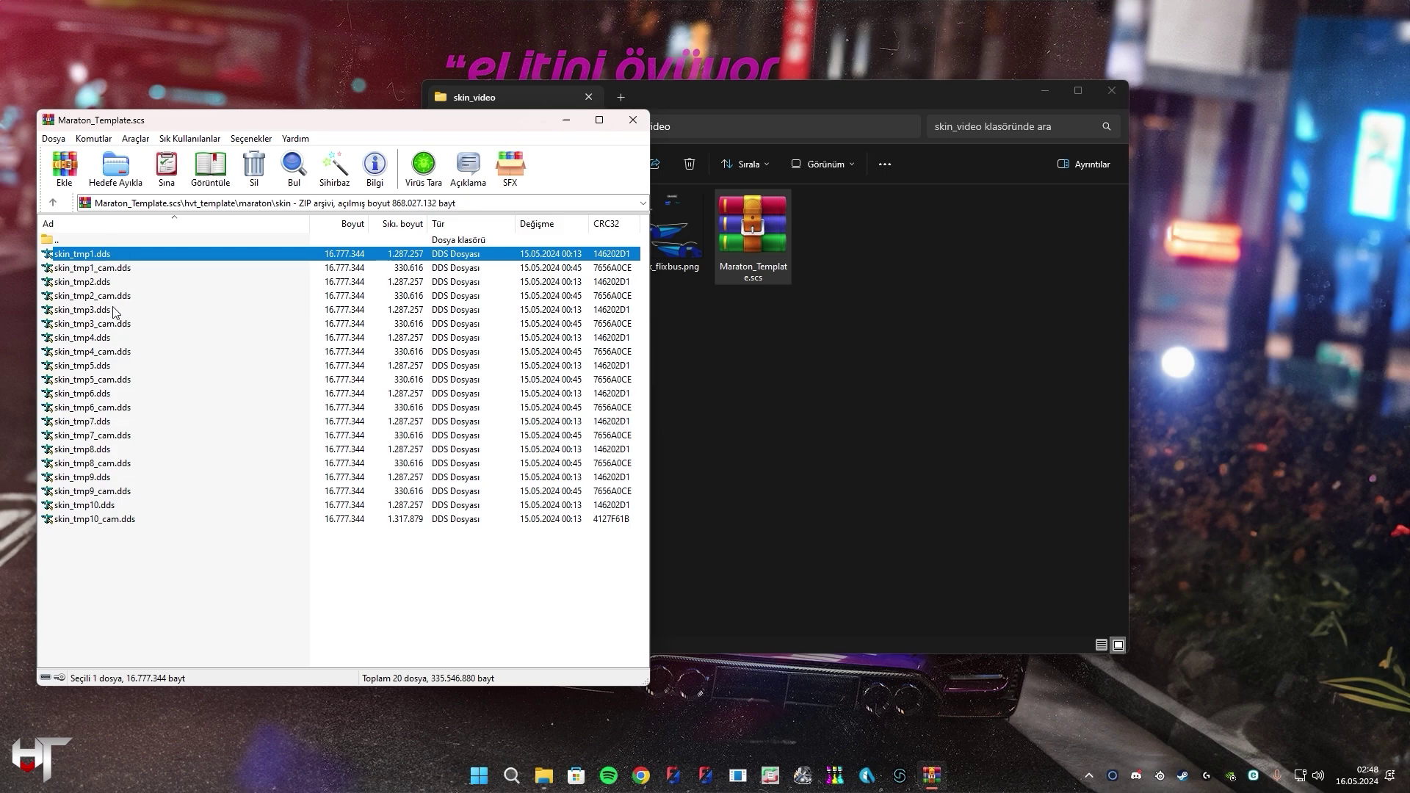
pyautogui.click(82, 269)
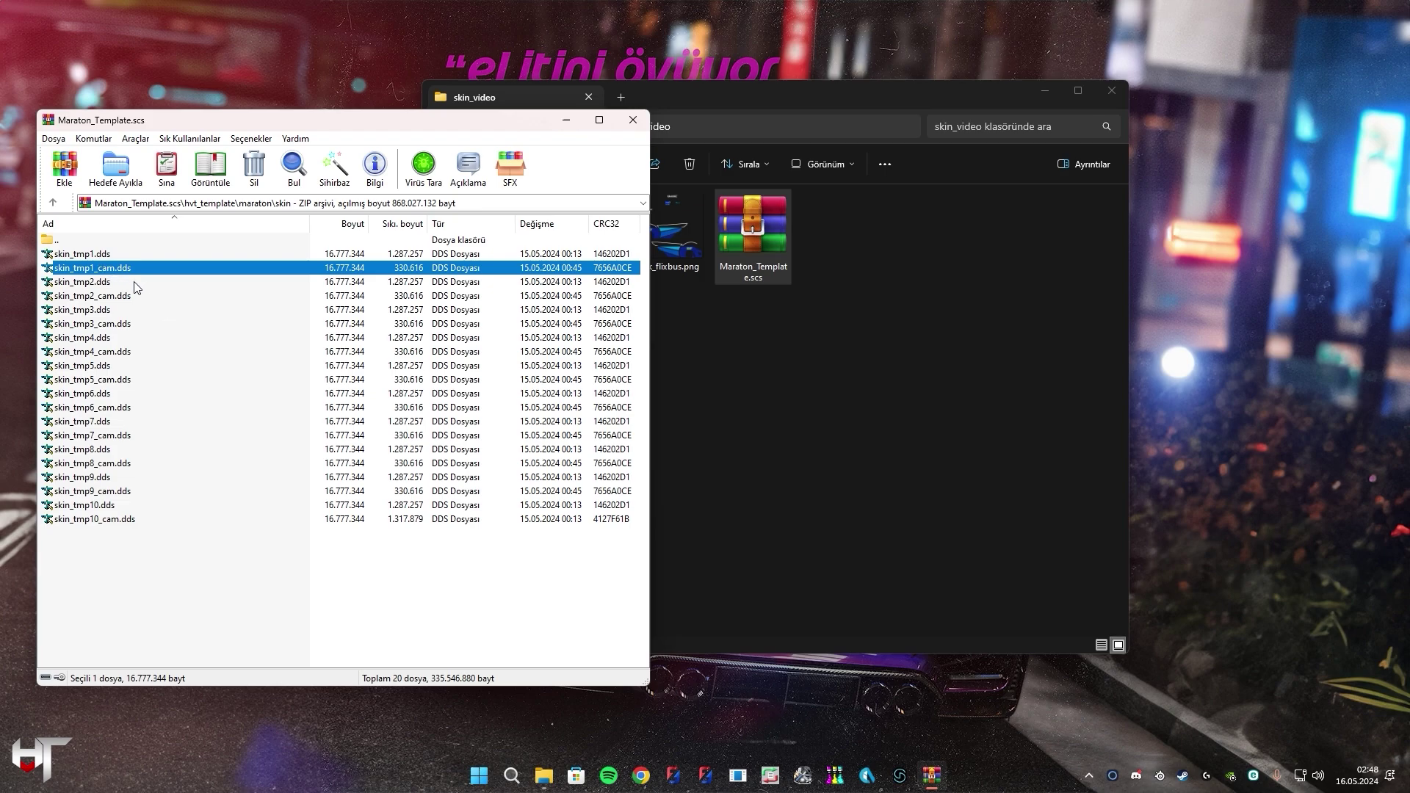
# Extract template.psd from the maraton folder into skin_video.
pyautogui.press('BackSpace')
pyautogui.press('BackSpace')
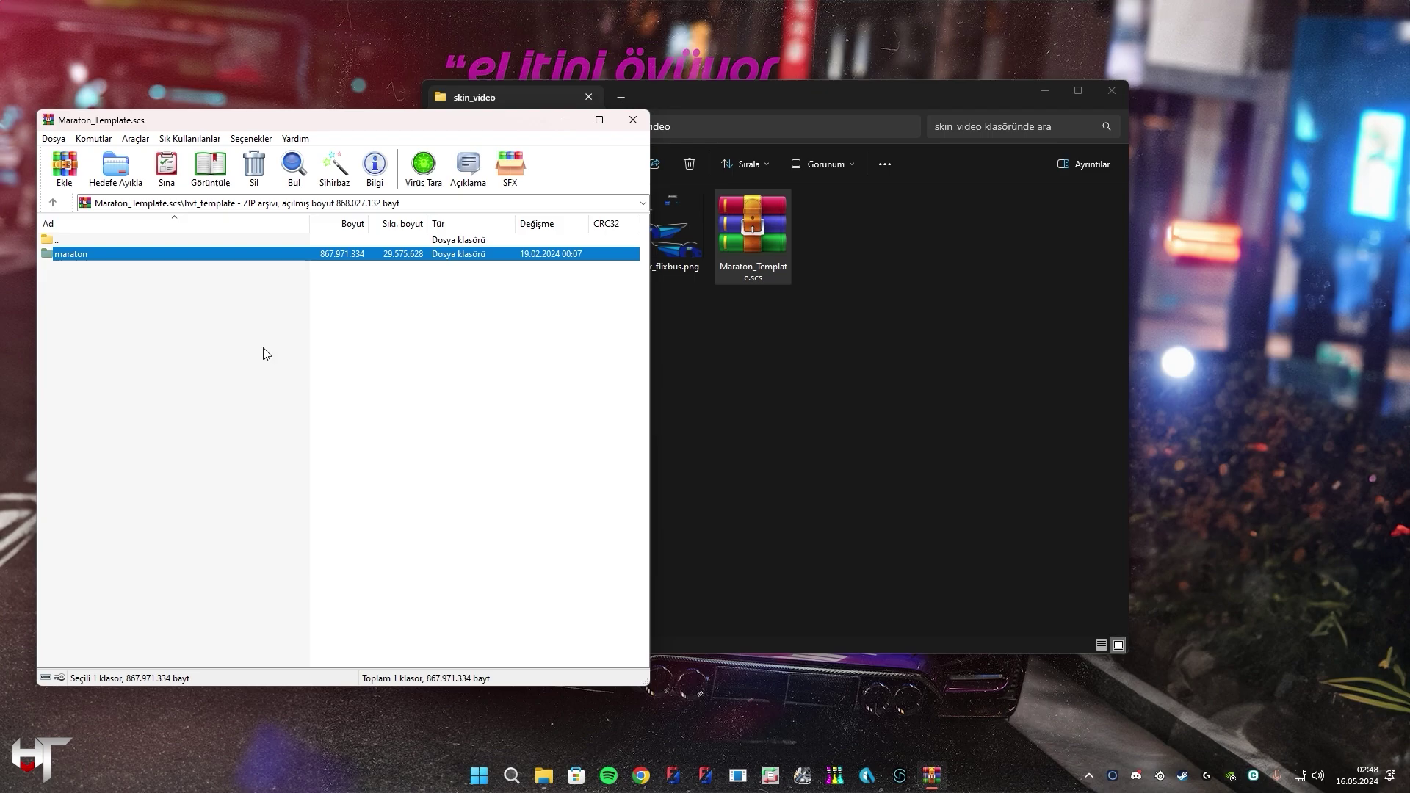
pyautogui.press('Return')
pyautogui.moveTo(190, 113); pyautogui.dragTo(266, 90)
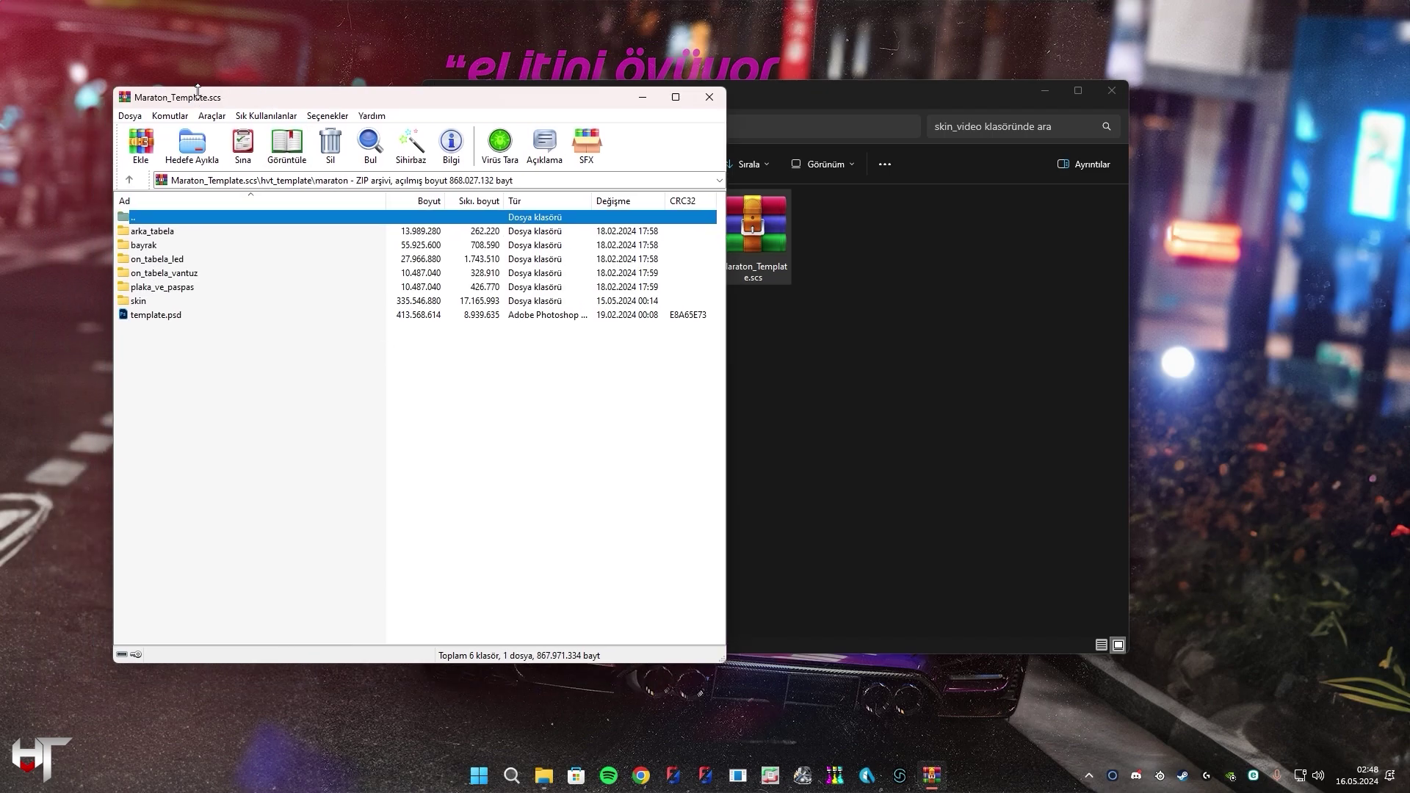
pyautogui.click(150, 316)
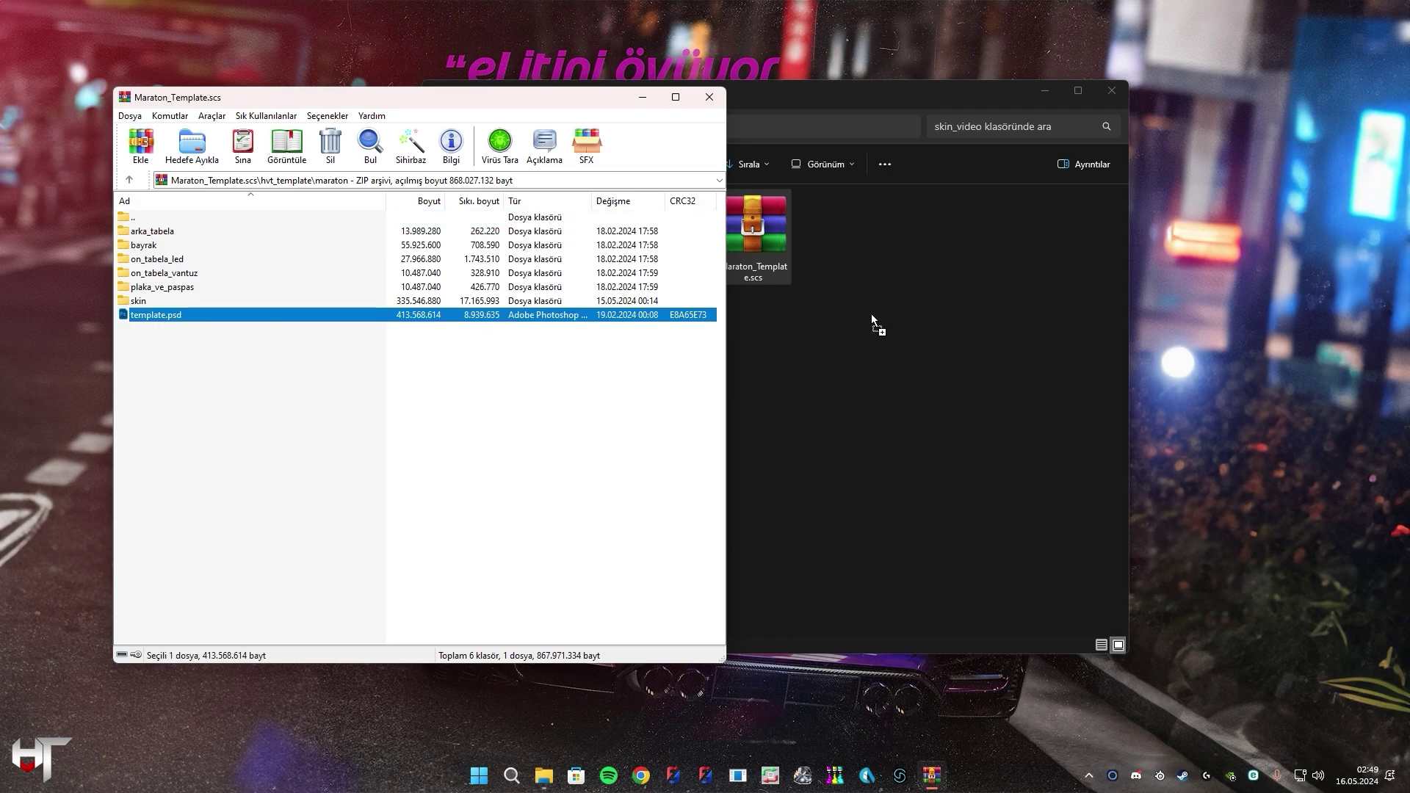
pyautogui.moveTo(198, 317); pyautogui.dragTo(871, 316)
pyautogui.click(857, 265)
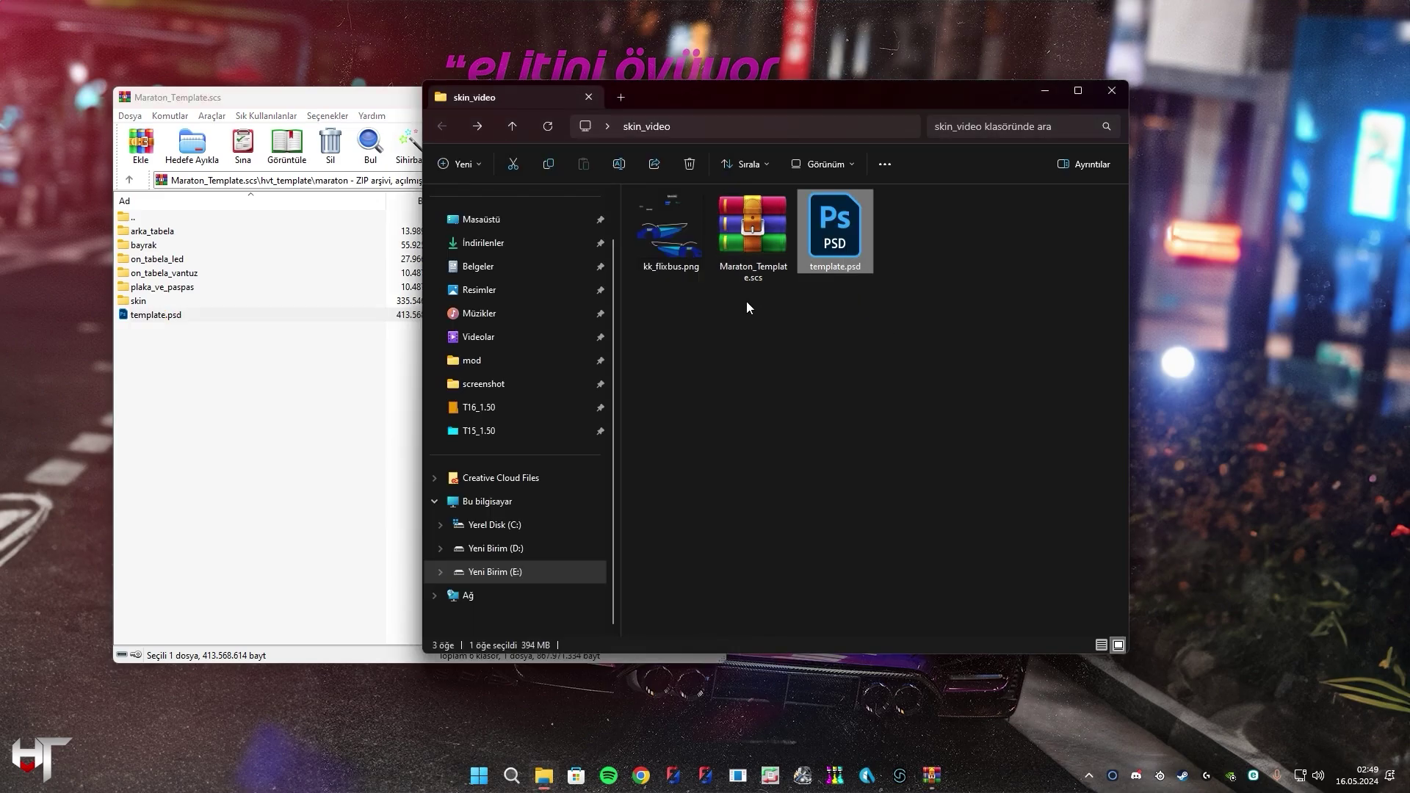
# Extract skin_tmp1.dds and skin_tmp1_cam.dds into skin_video and close the archive.
pyautogui.doubleClick(149, 302)
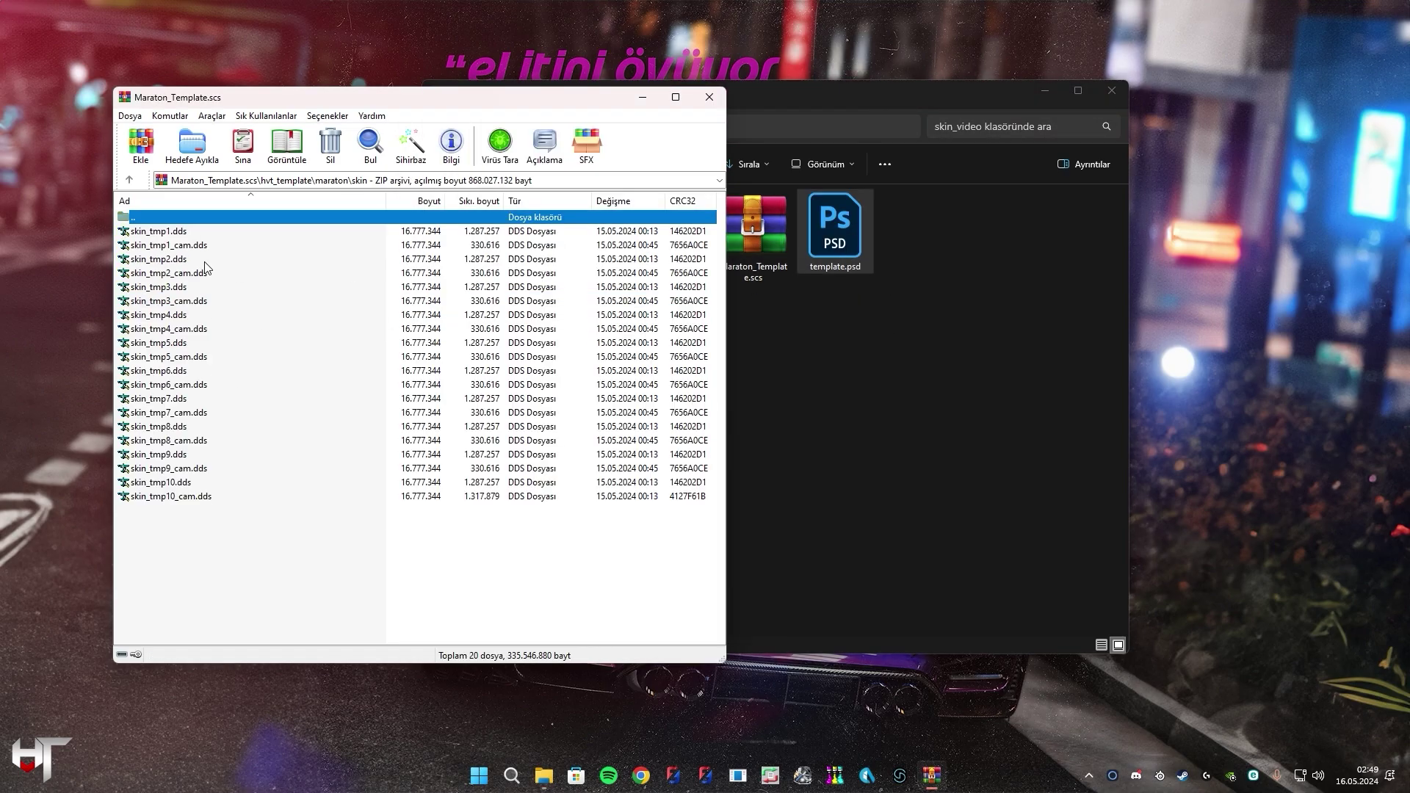
pyautogui.press('Down')
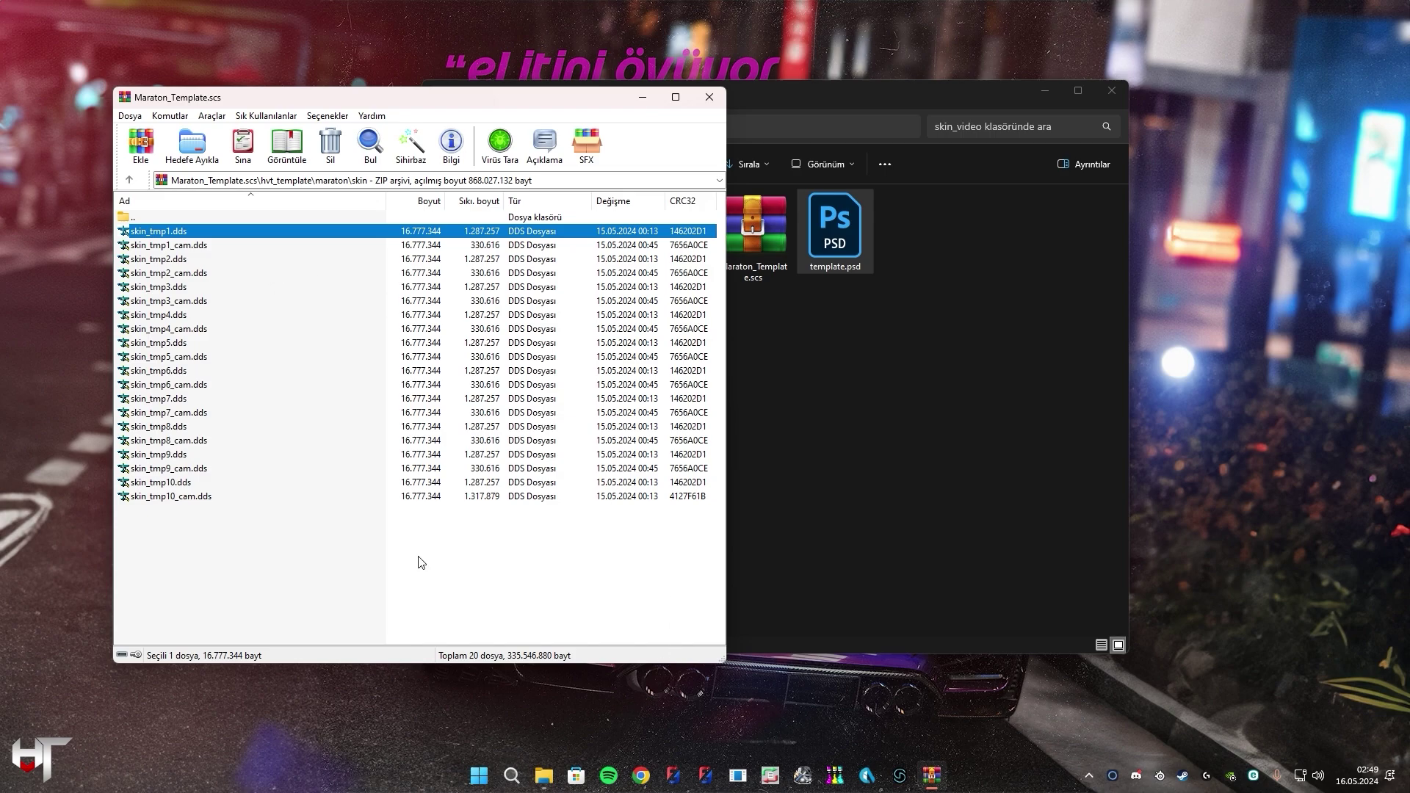
pyautogui.keyDown('shift'); pyautogui.click(218, 246); pyautogui.keyUp('shift')
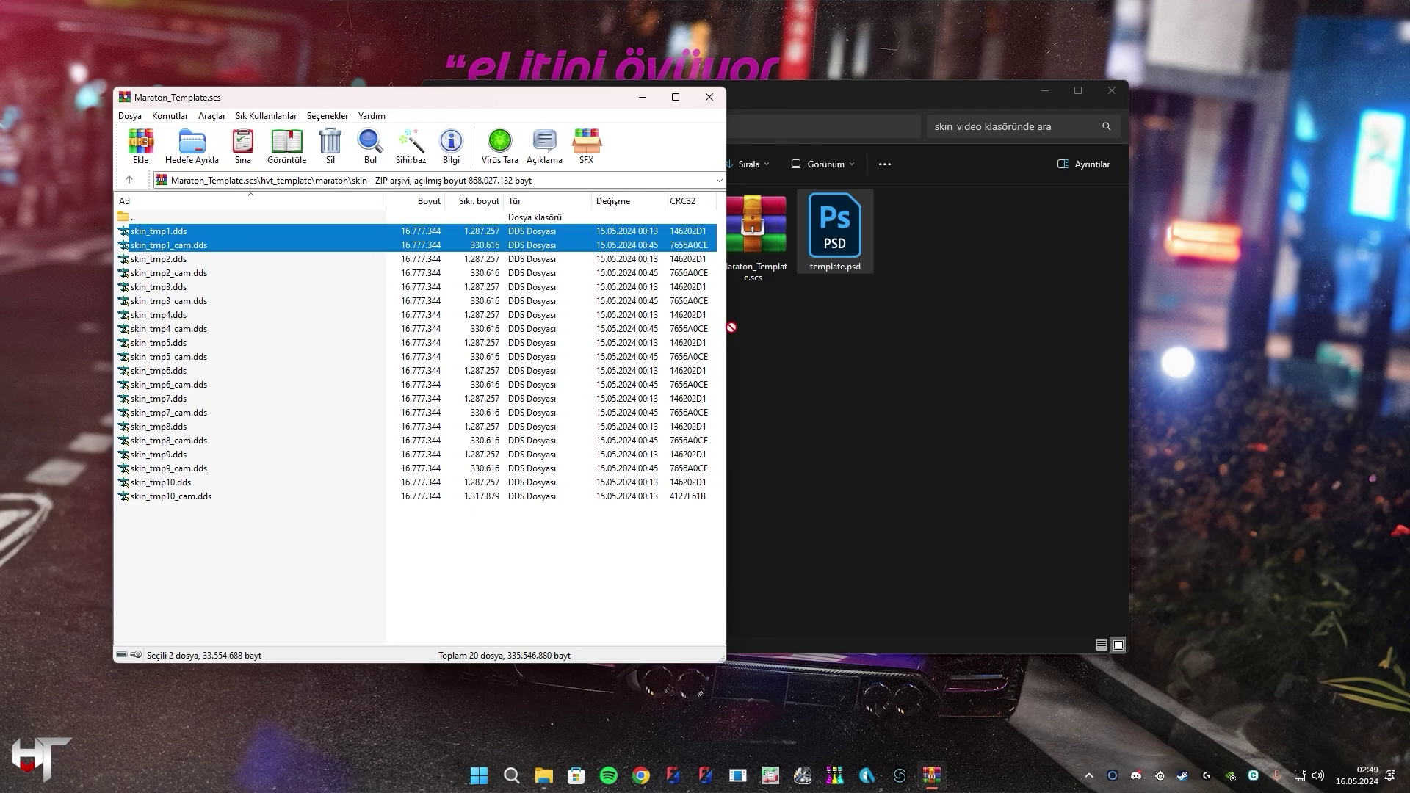
pyautogui.moveTo(218, 245); pyautogui.dragTo(781, 315)
pyautogui.click(679, 98)
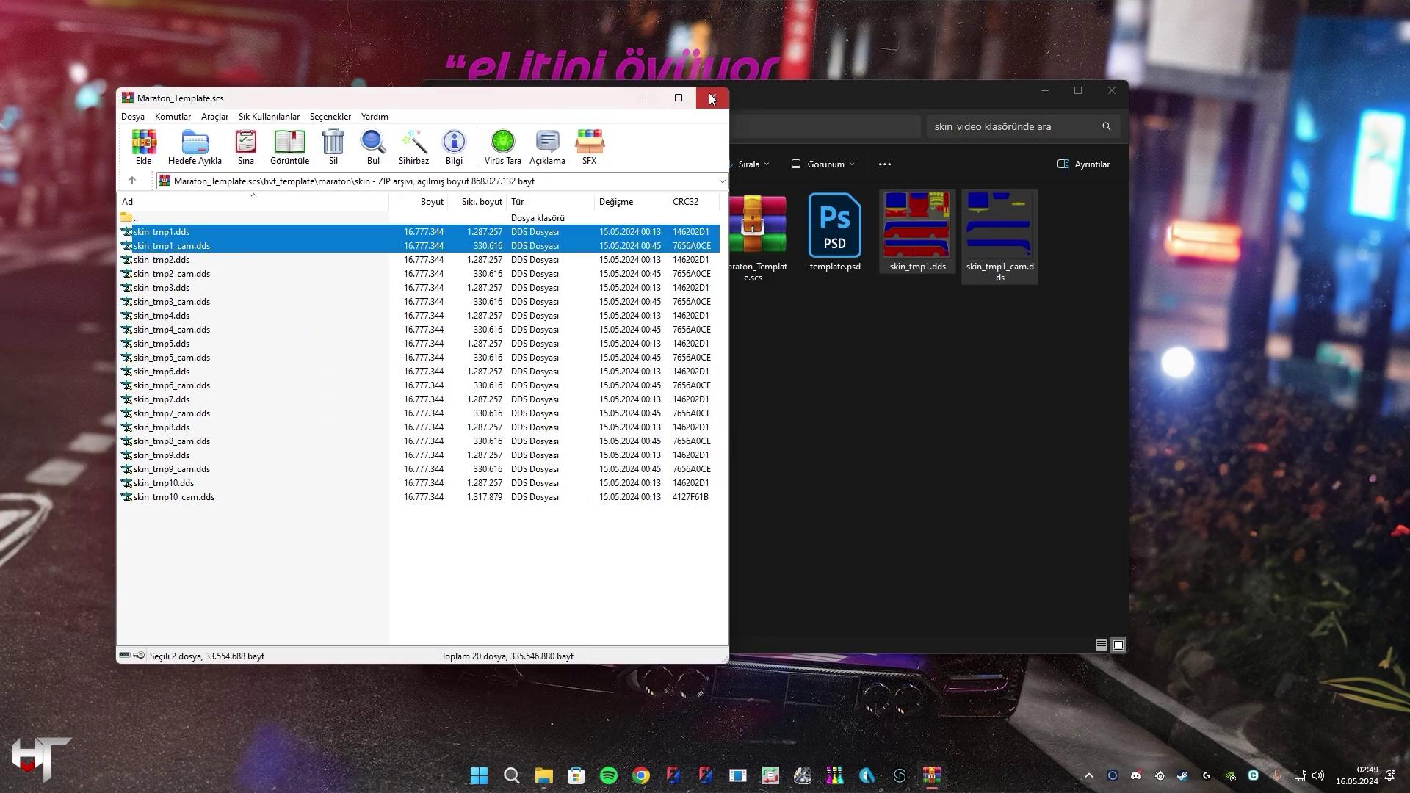
pyautogui.click(709, 96)
pyautogui.click(839, 235)
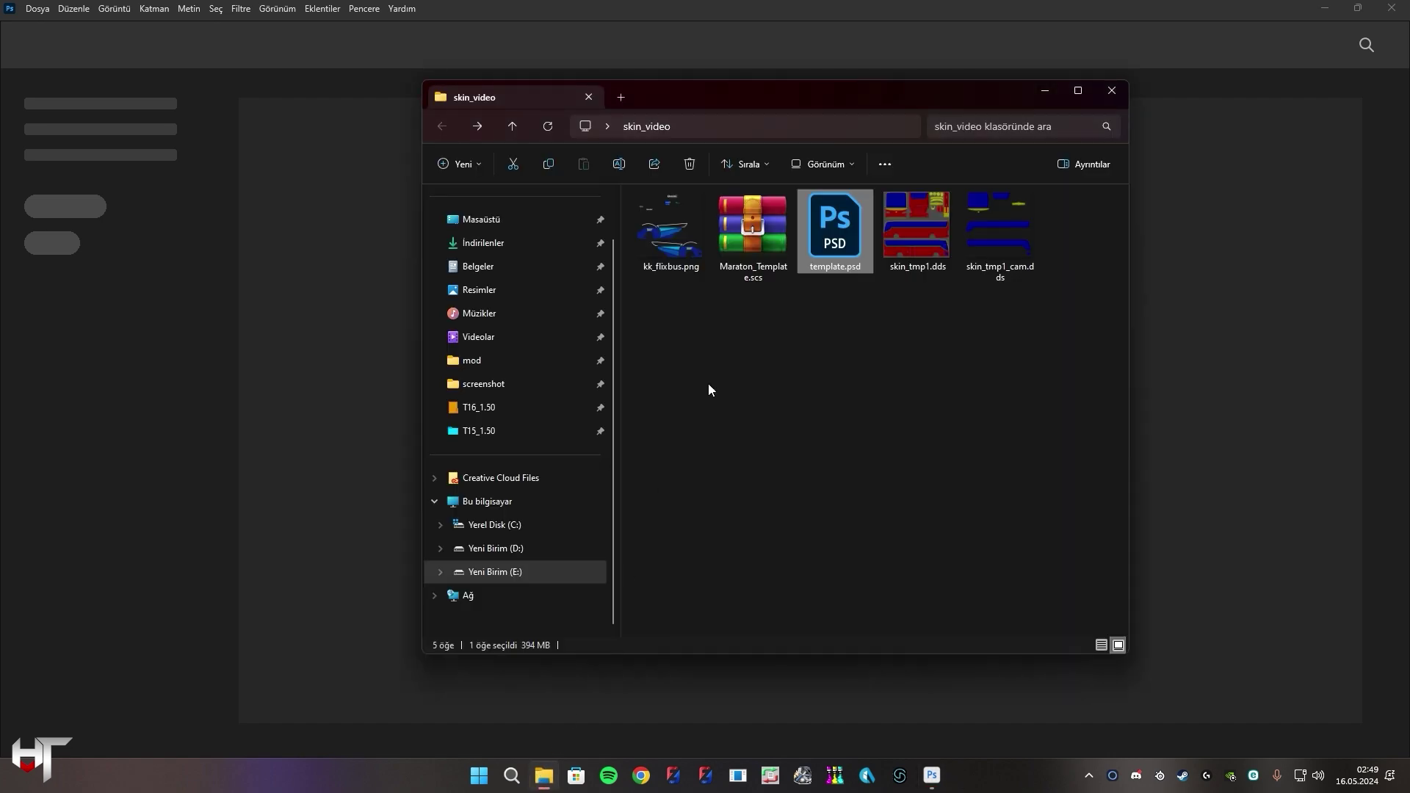
# Move Explorer aside and bring the opened template.psd forward in Photoshop.
pyautogui.moveTo(742, 98); pyautogui.dragTo(946, 132)
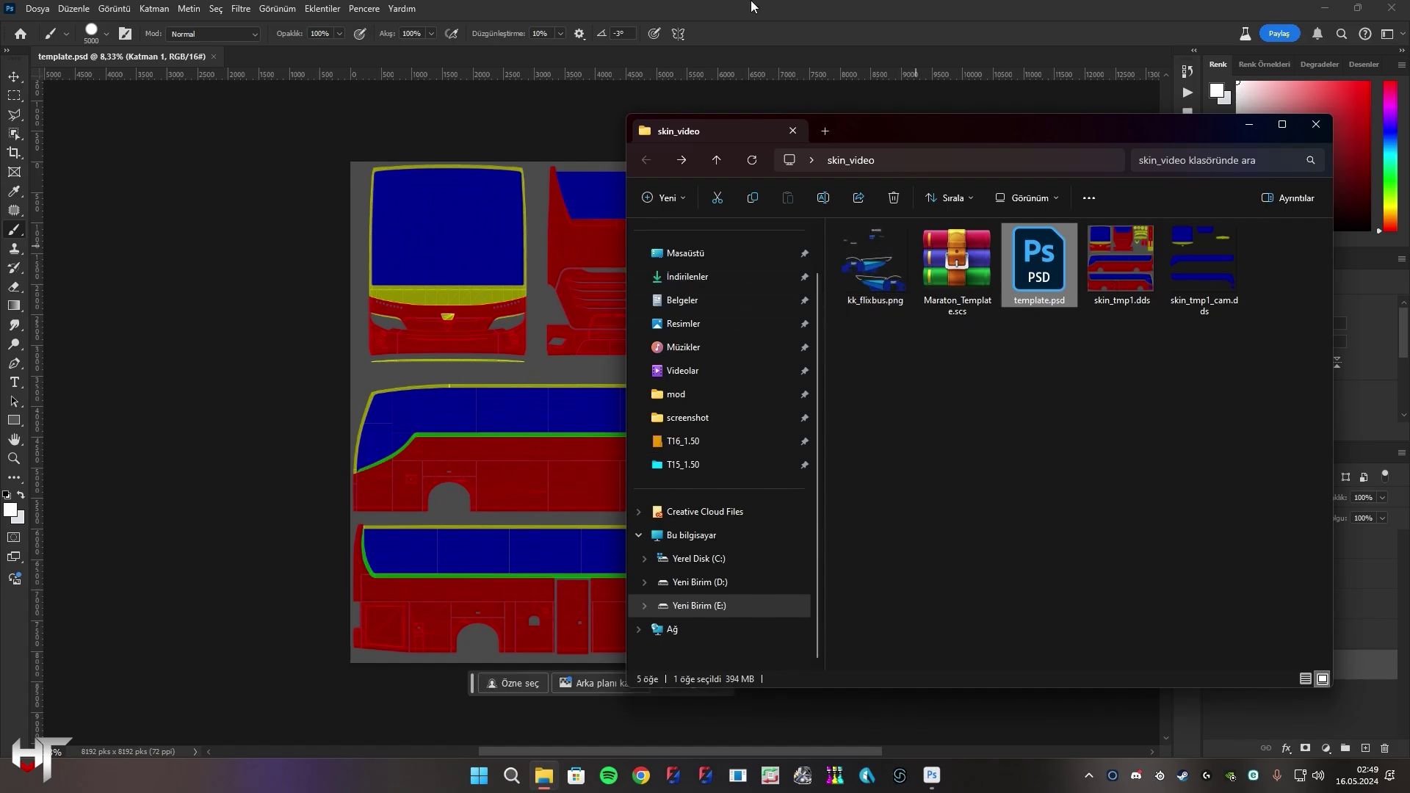
pyautogui.click(1249, 124)
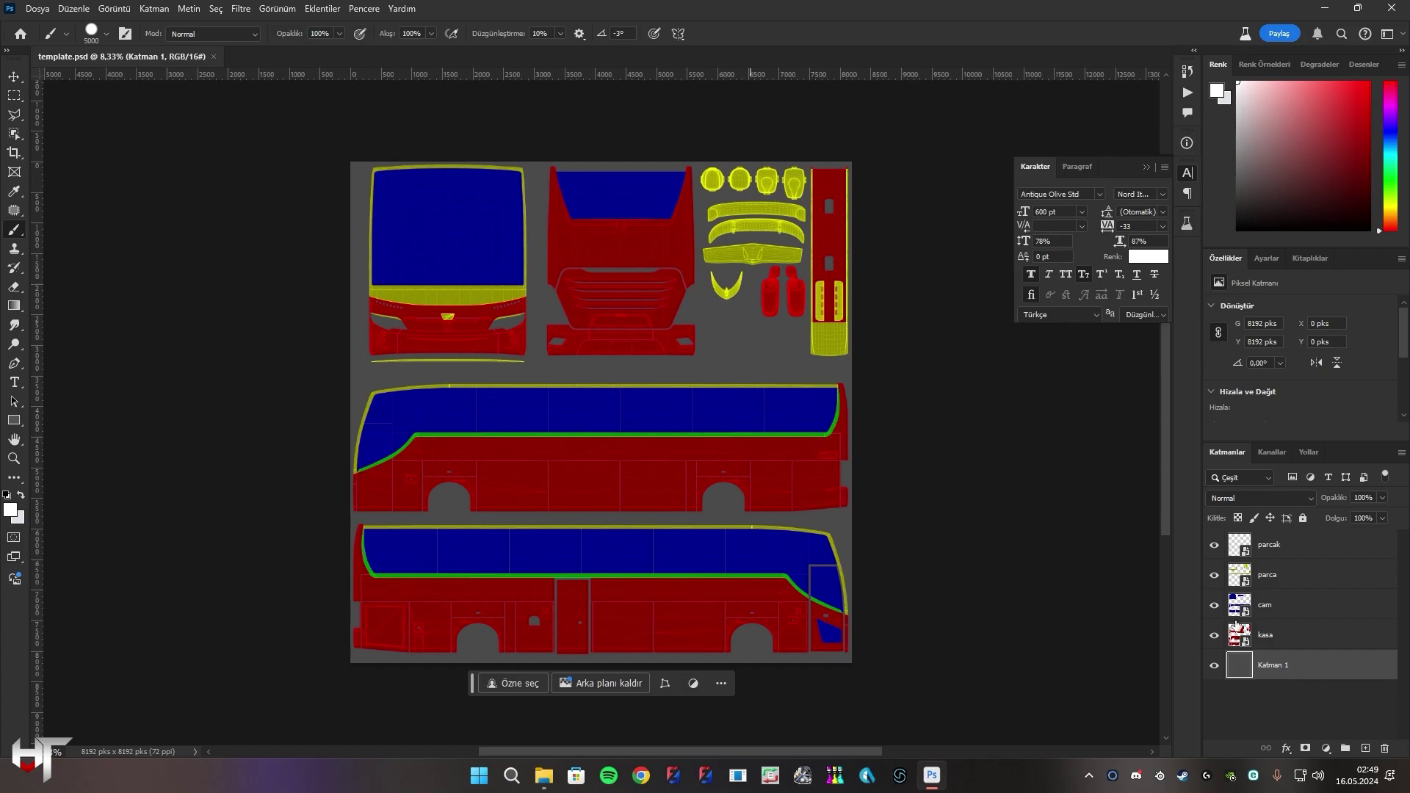
# Use Görüntü Boyutu to set the template width to 4096 pixels with linked height.
pyautogui.click(114, 8)
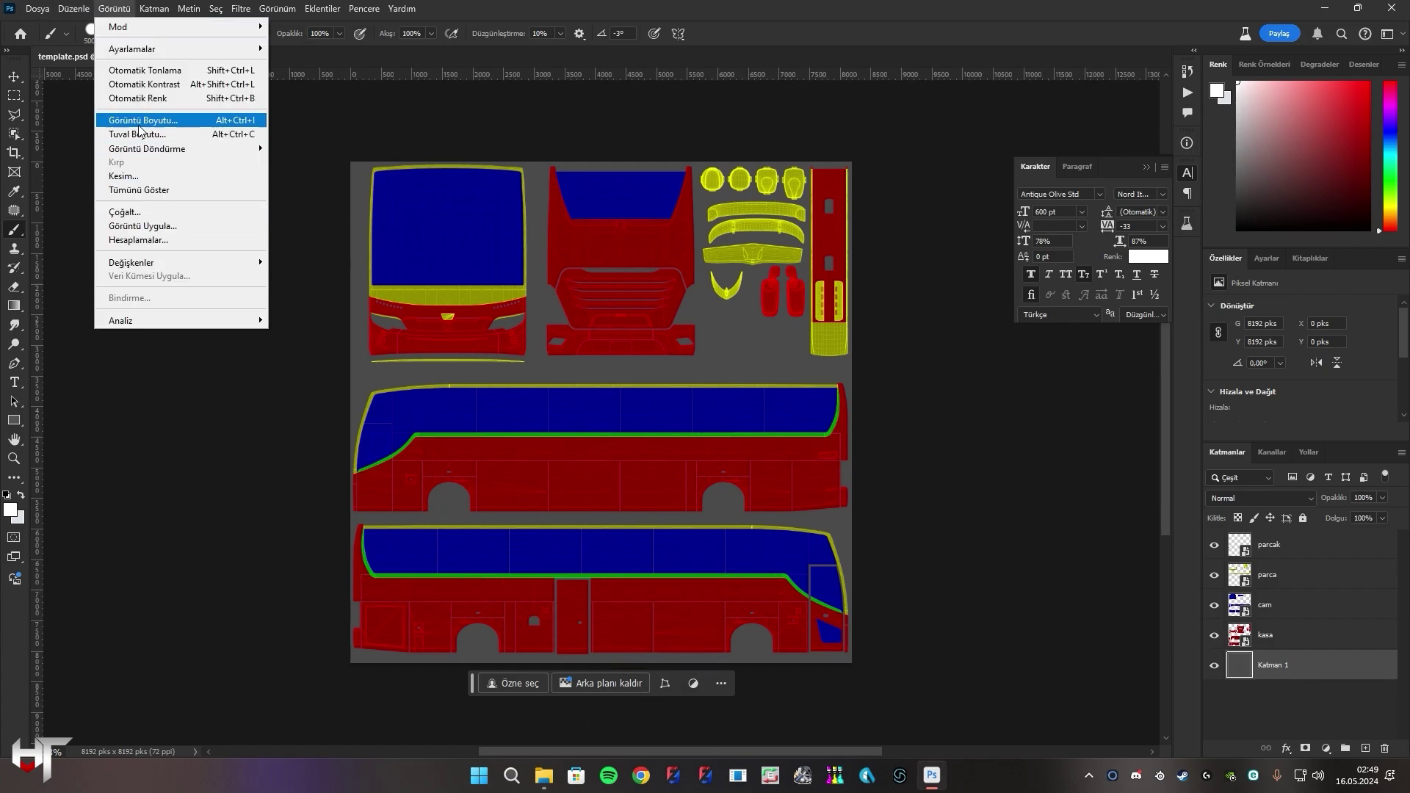
pyautogui.click(146, 125)
pyautogui.write('4096')
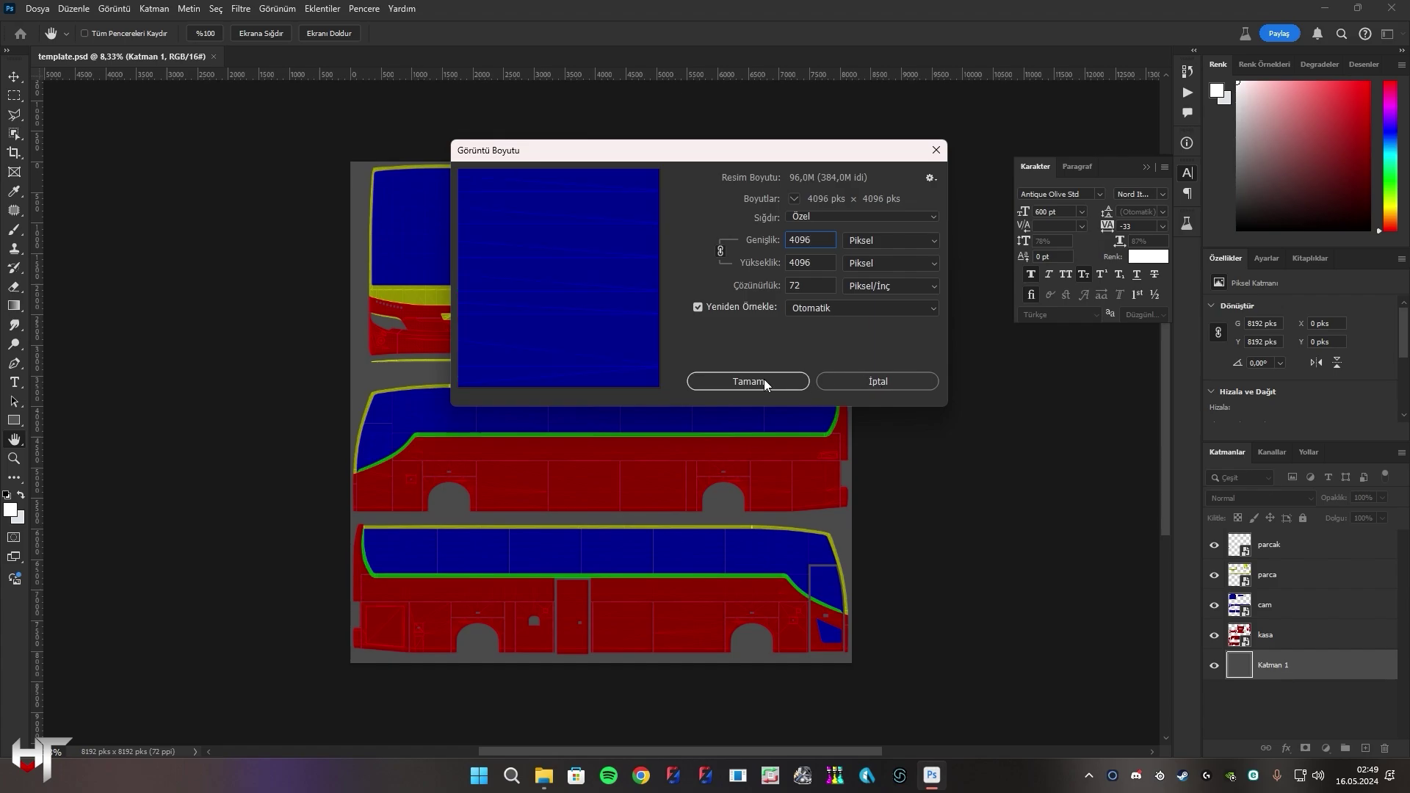
pyautogui.click(764, 380)
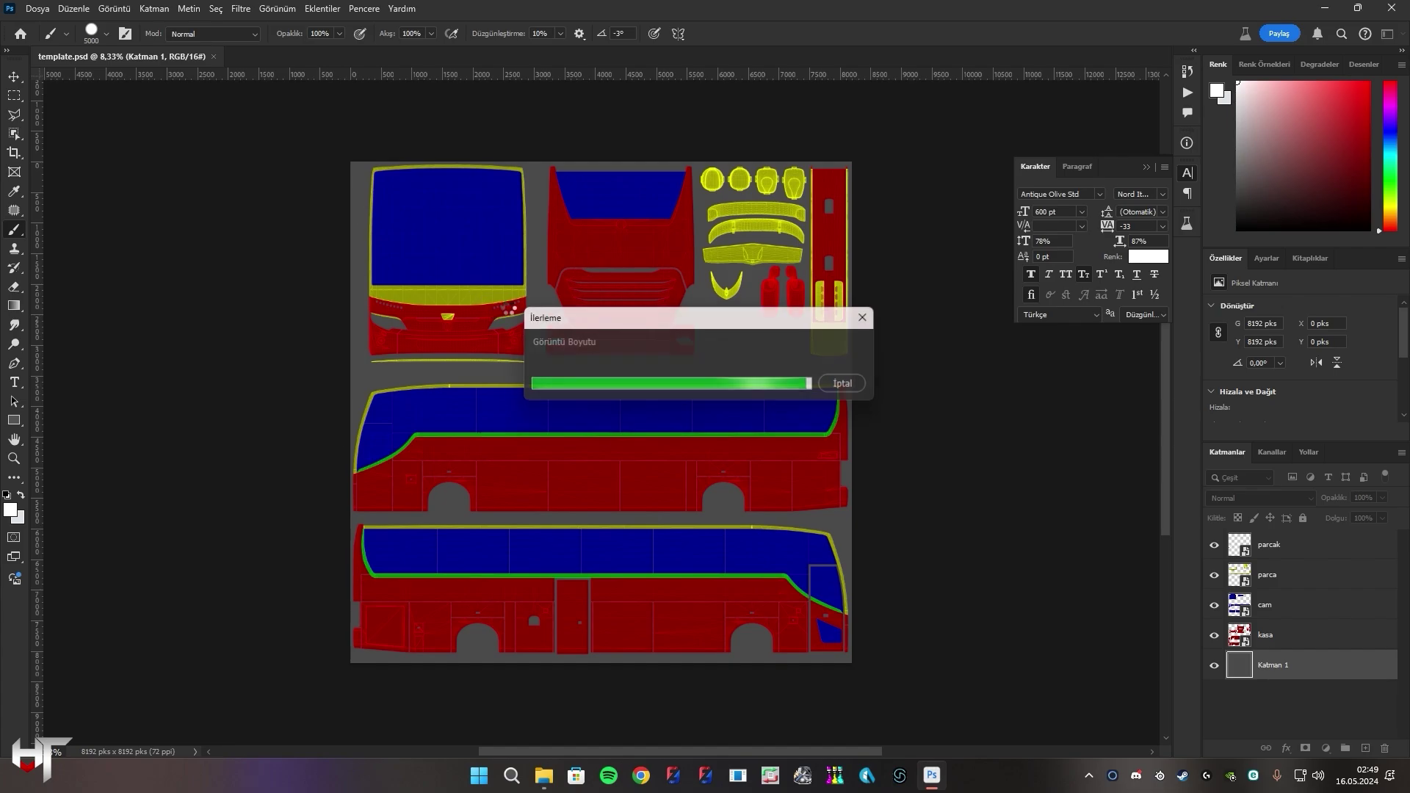
pyautogui.scroll(3, 352, 140)
# Place kk_flixbus.png on the template canvas and move its layer to the top.
pyautogui.scroll(-1, 353, 140)
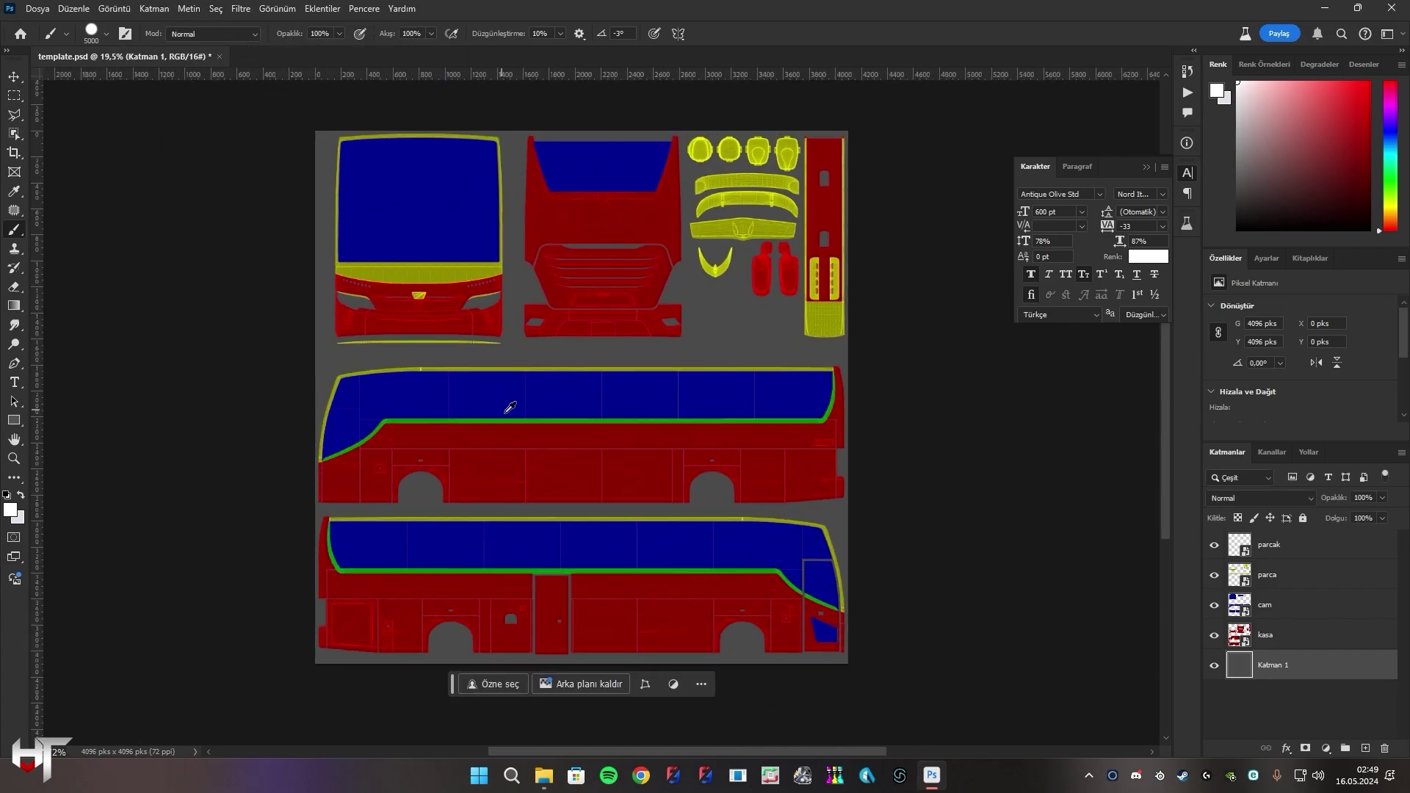
pyautogui.click(543, 775)
pyautogui.moveTo(874, 261); pyautogui.dragTo(473, 355)
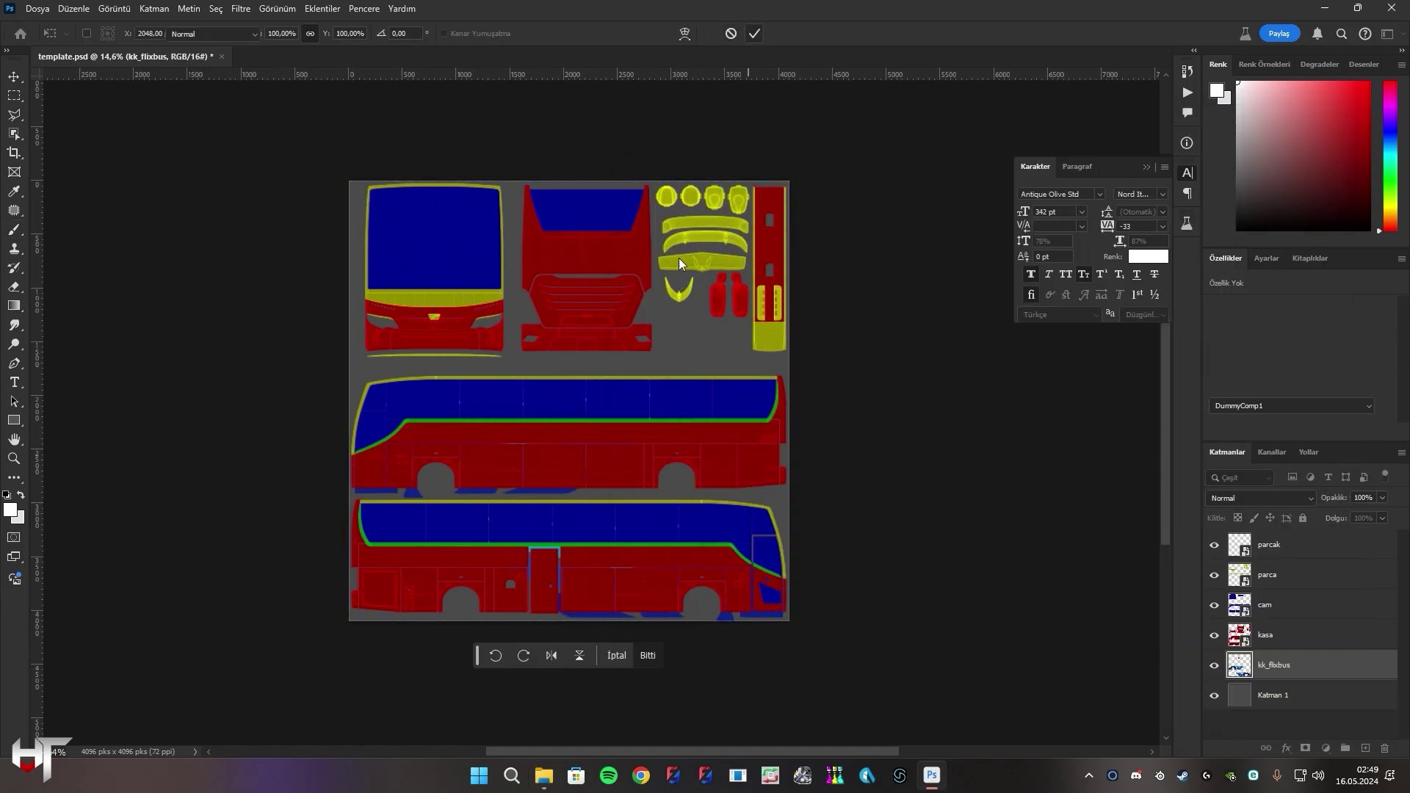
pyautogui.press('Return')
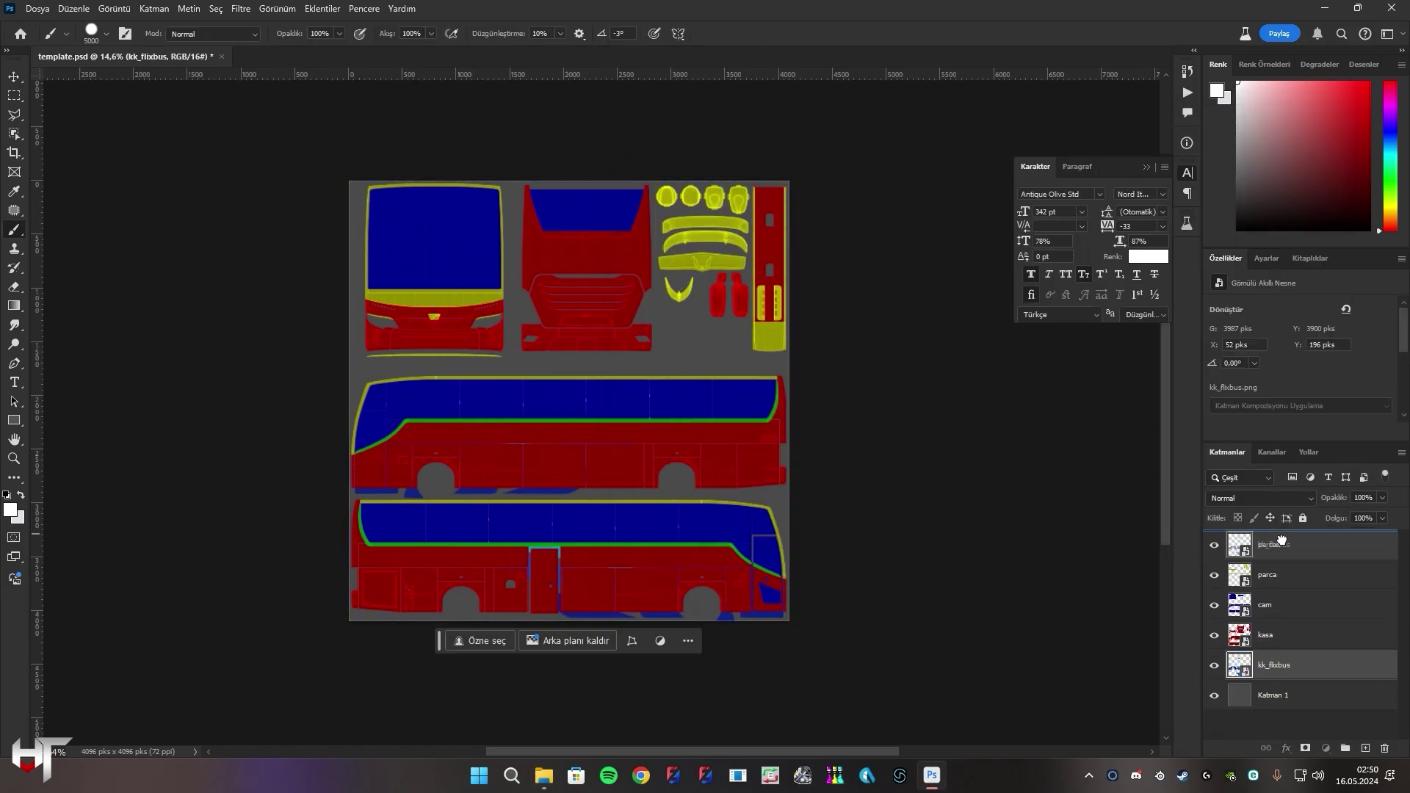
pyautogui.moveTo(1273, 668); pyautogui.dragTo(1278, 536)
# Scroll the Layers panel and drag kk_flixbus.png from skin_video again.
pyautogui.scroll(-1, 501, 266)
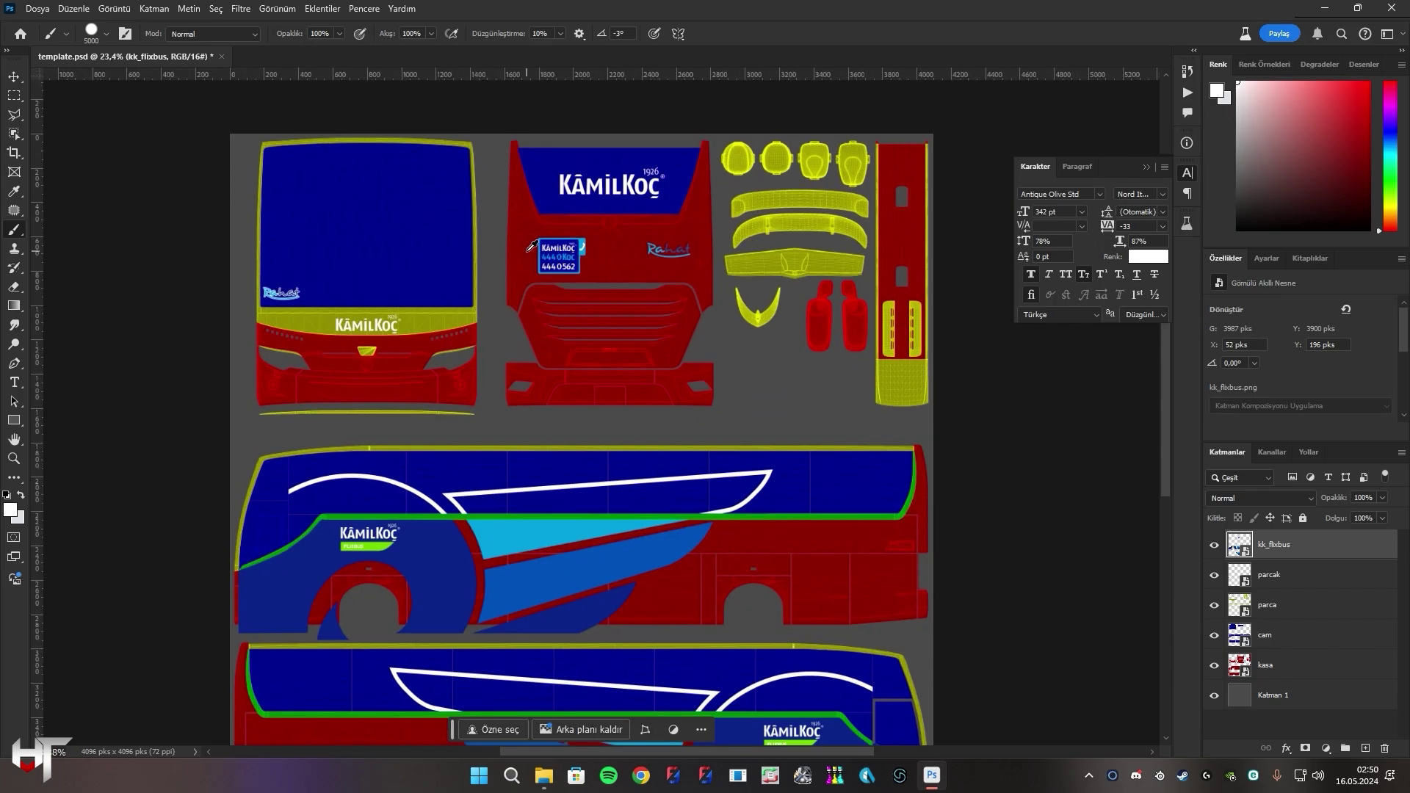
pyautogui.scroll(5, 617, 499)
pyautogui.scroll(-2, 603, 441)
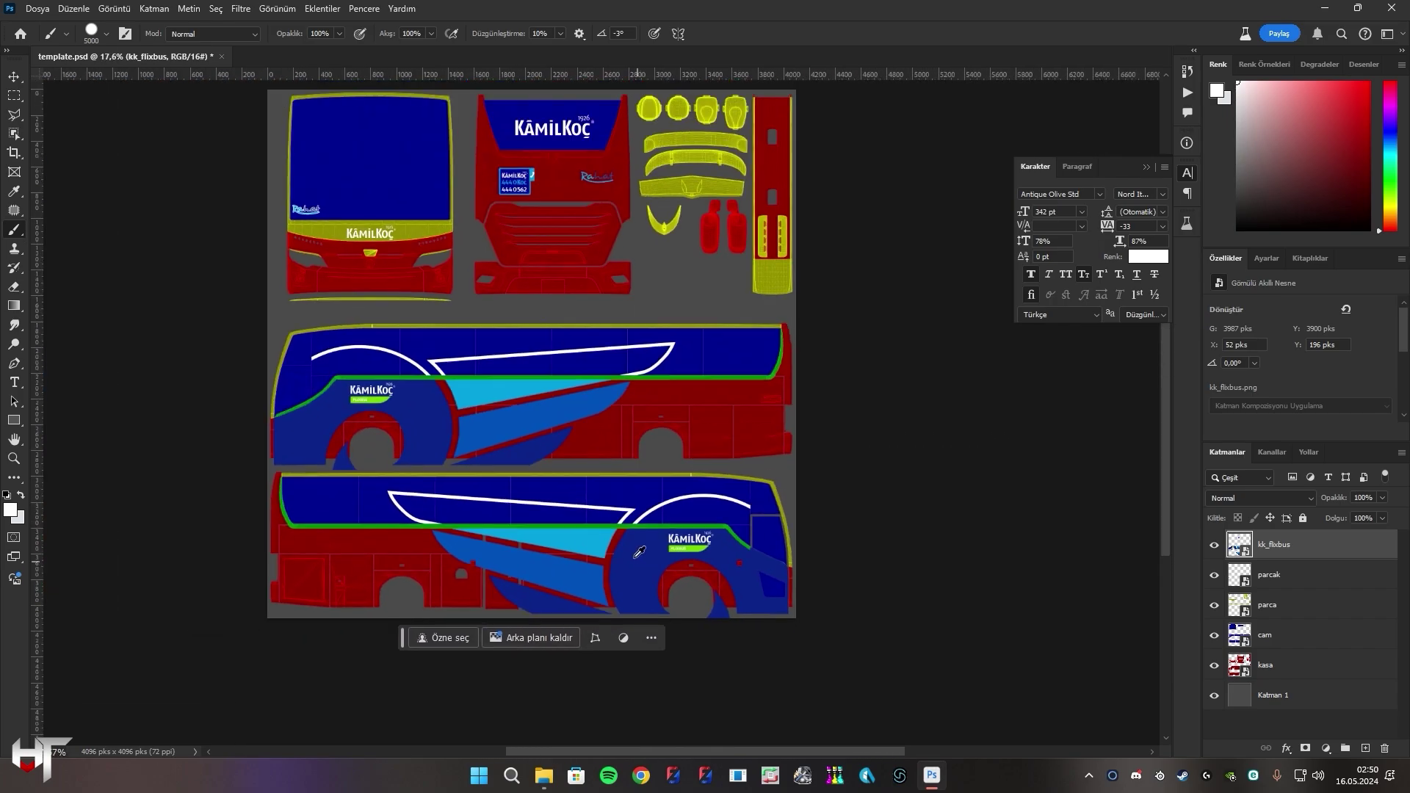
pyautogui.scroll(1, 593, 397)
pyautogui.scroll(-1, 594, 397)
pyautogui.scroll(-1, 594, 398)
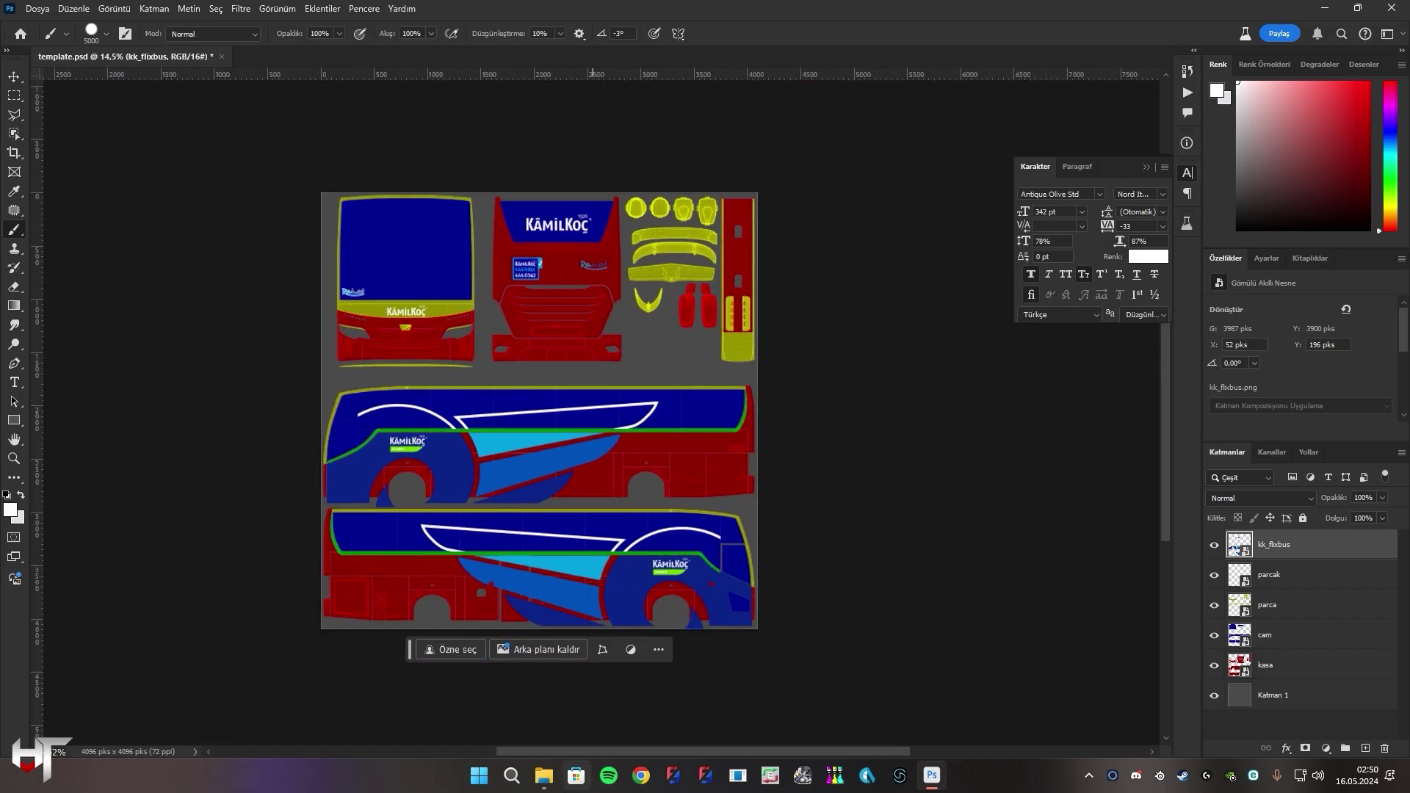
pyautogui.click(544, 775)
pyautogui.moveTo(874, 264); pyautogui.dragTo(712, 122)
# Drop kk_flixbus.png into the Layers panel and hide the parcak, parca, cam and kasa layers.
pyautogui.click(543, 775)
pyautogui.moveTo(874, 264); pyautogui.dragTo(1289, 636)
pyautogui.moveTo(1214, 575); pyautogui.dragTo(1215, 666)
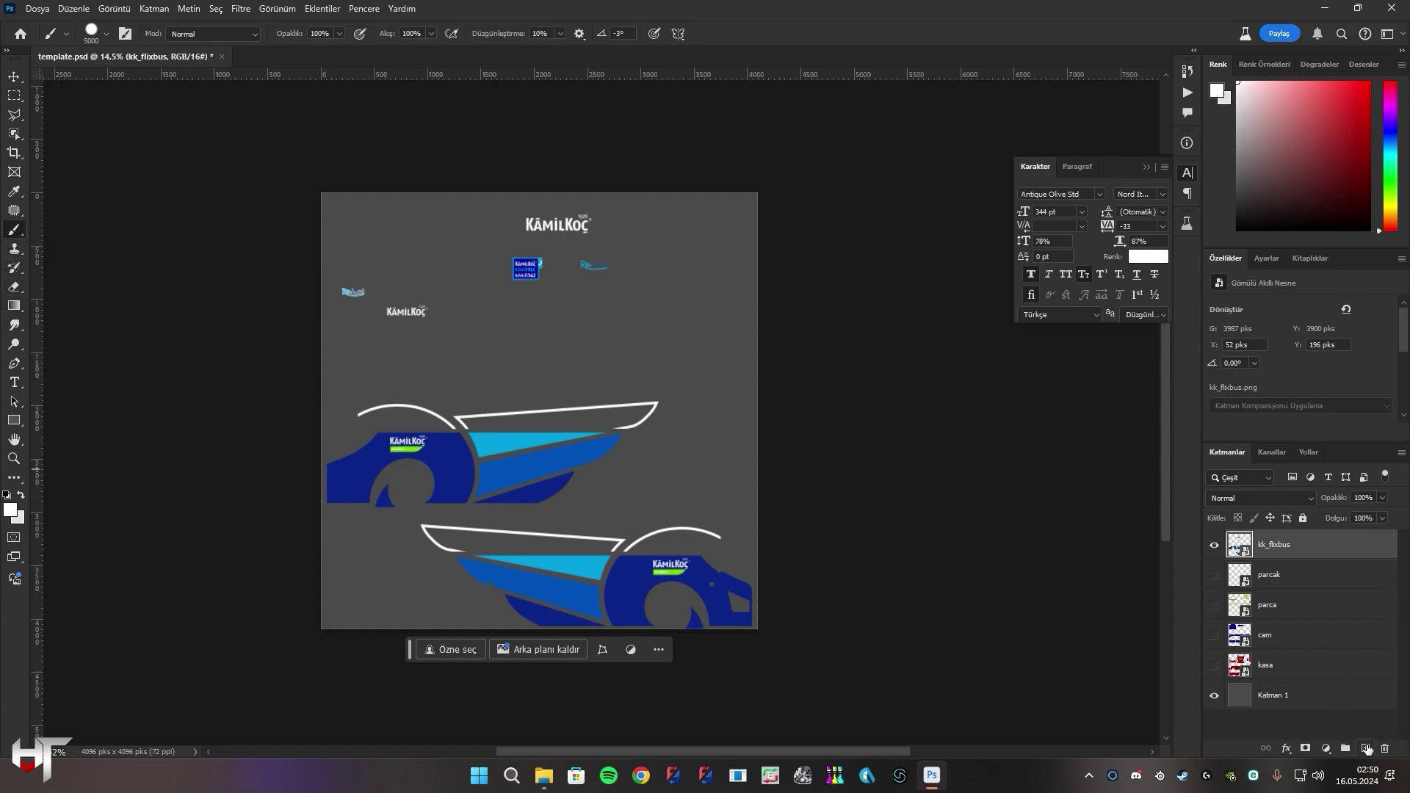
# Add a new layer, Katman 2, and paint it entirely white.
pyautogui.click(1365, 747)
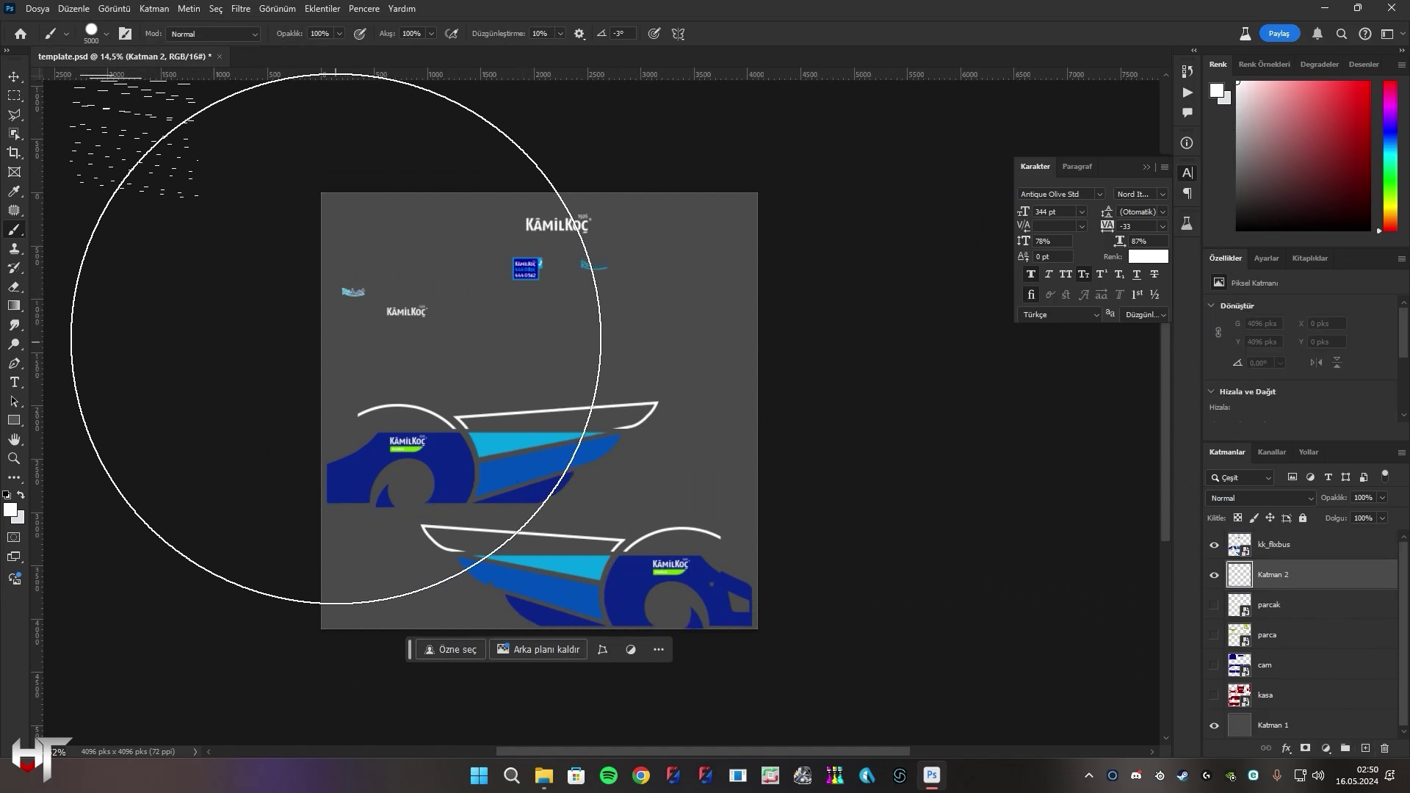
pyautogui.click(1368, 83)
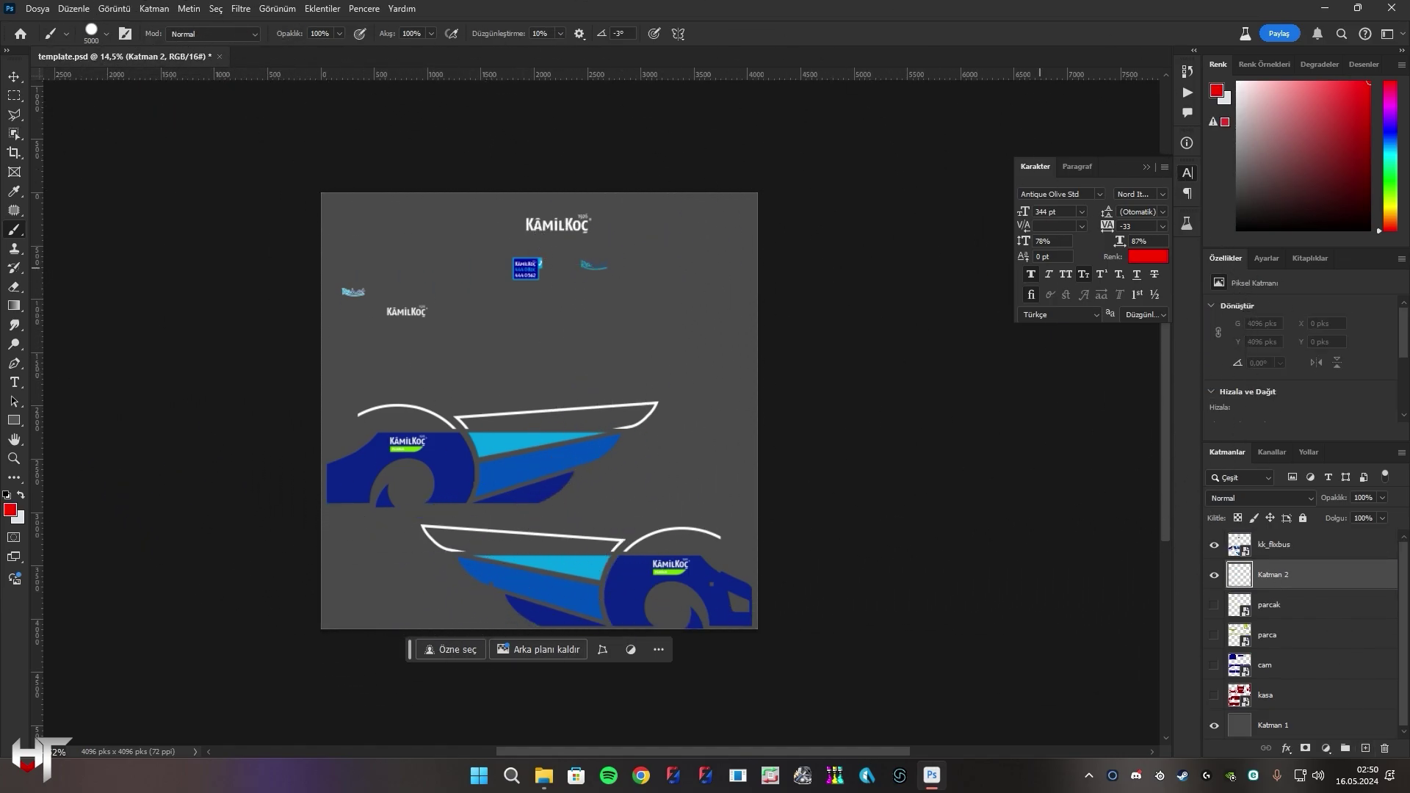
pyautogui.moveTo(309, 426); pyautogui.dragTo(955, 551)
pyautogui.press('x')
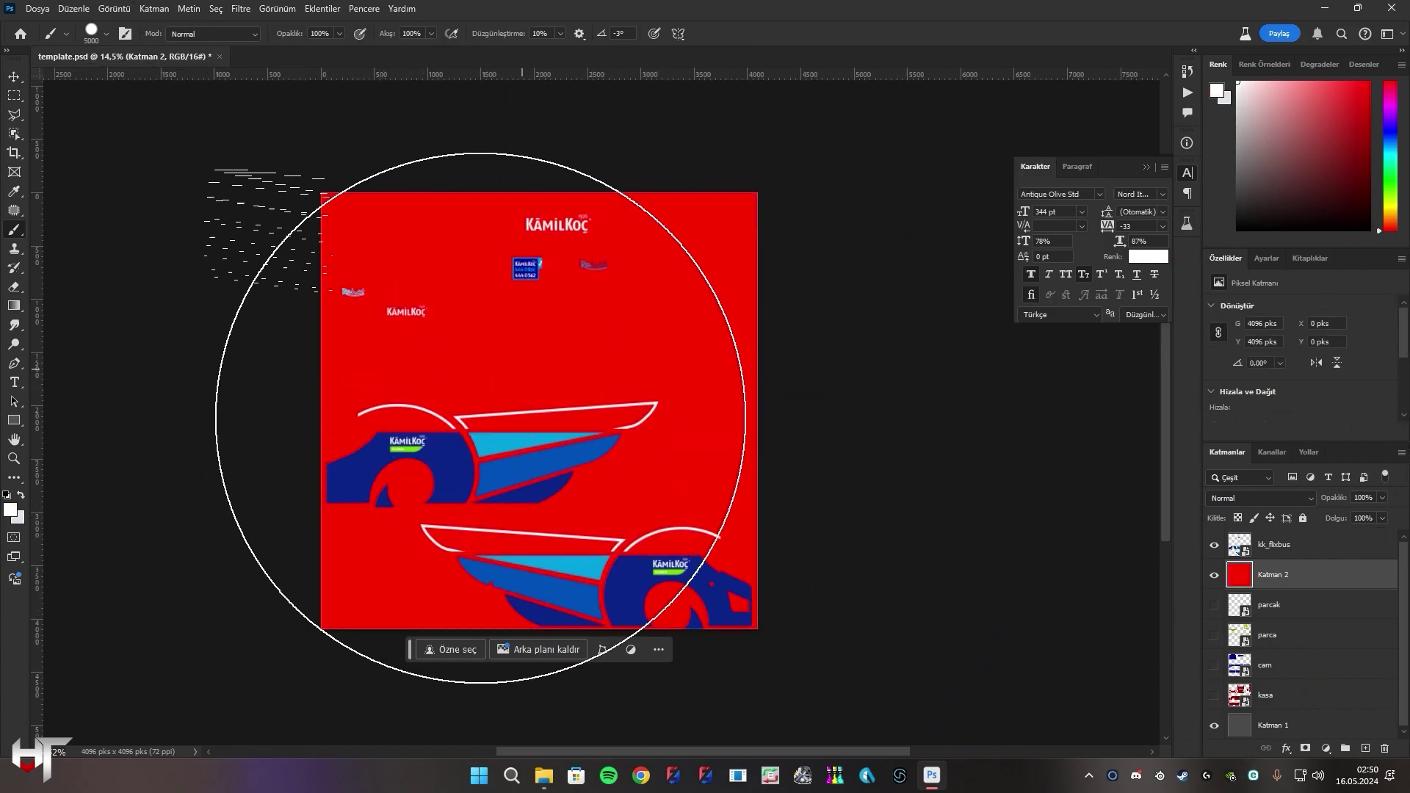
pyautogui.moveTo(536, 441); pyautogui.dragTo(913, 346)
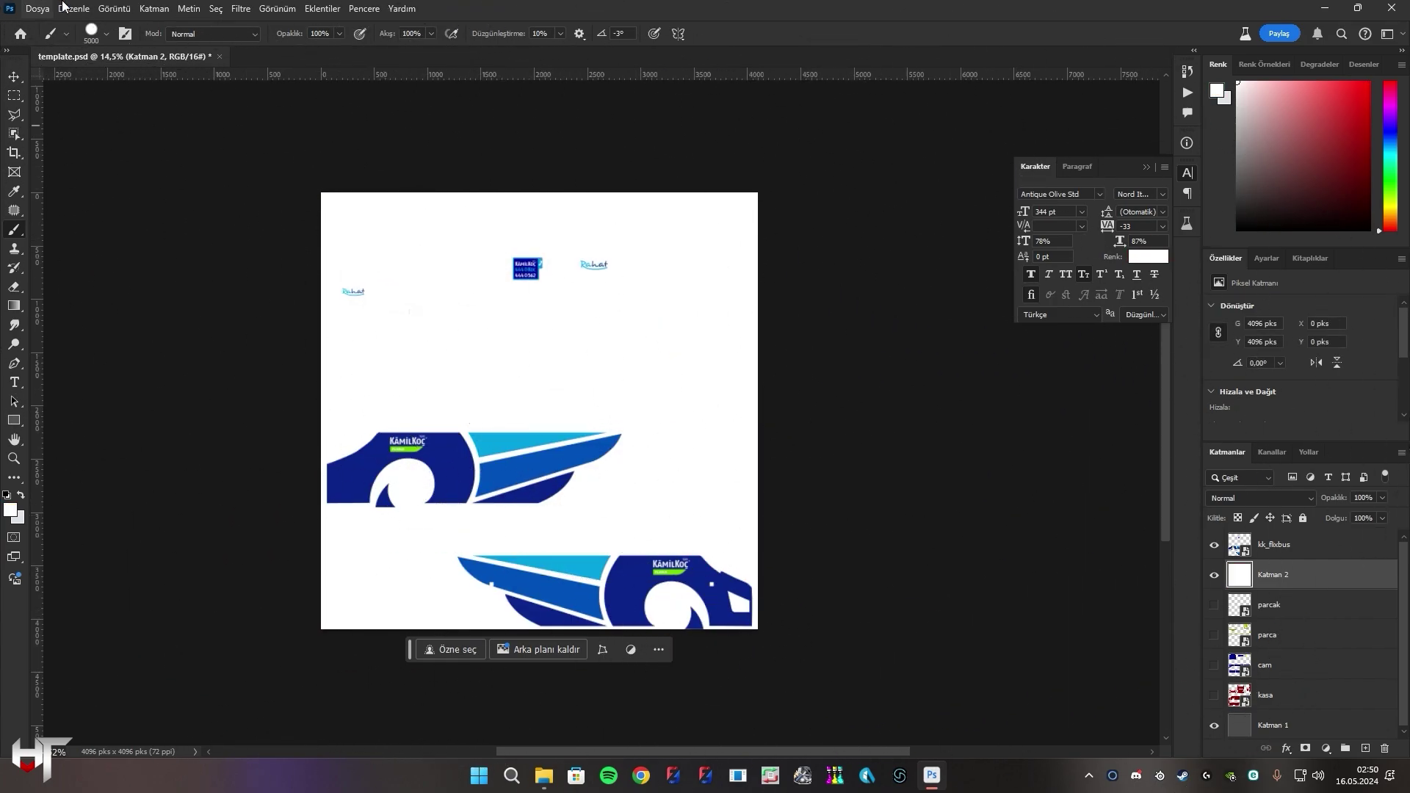
# Save As DDS - NVIDIA Texture Tools Exporter, overwriting skin_tmp1.dds.
pyautogui.click(37, 8)
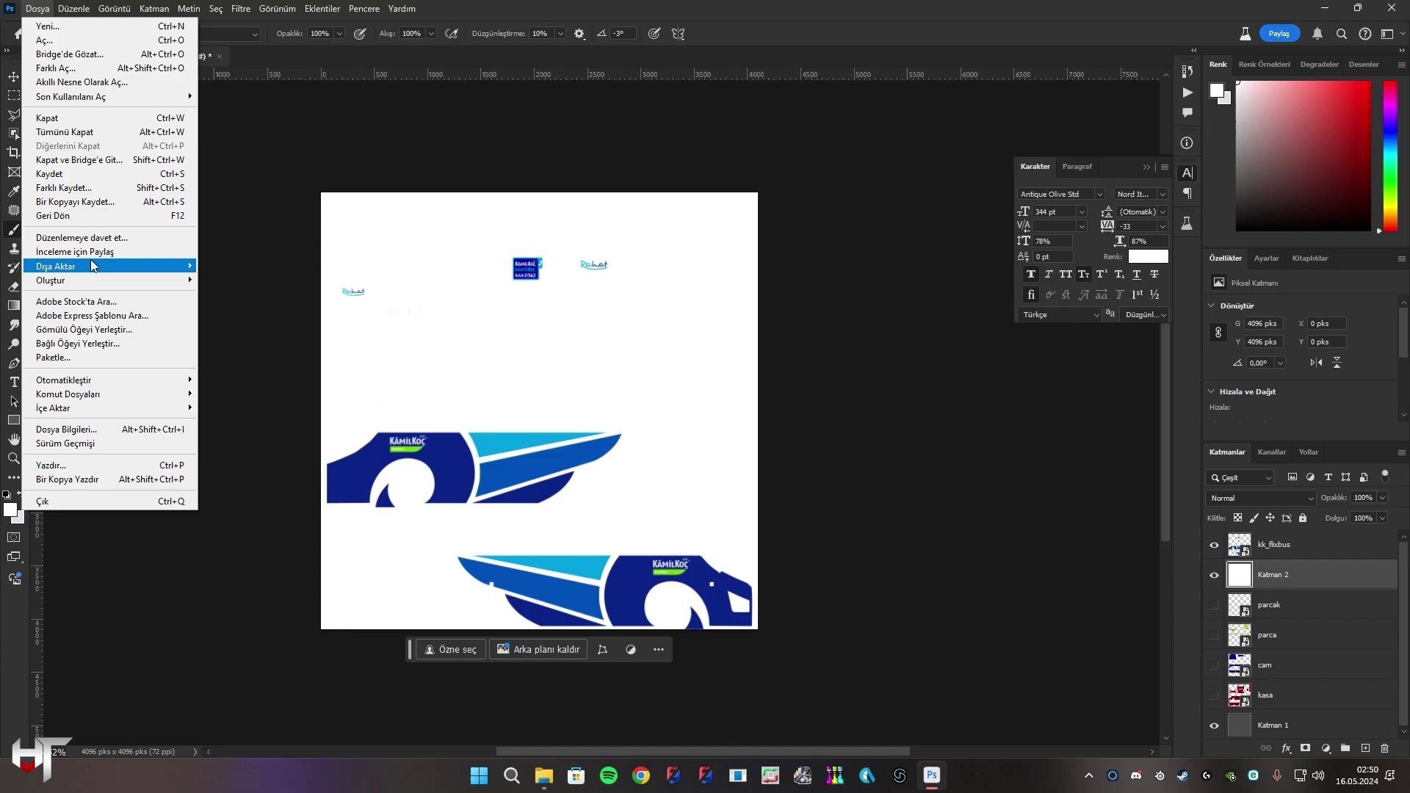
pyautogui.click(64, 188)
pyautogui.click(540, 595)
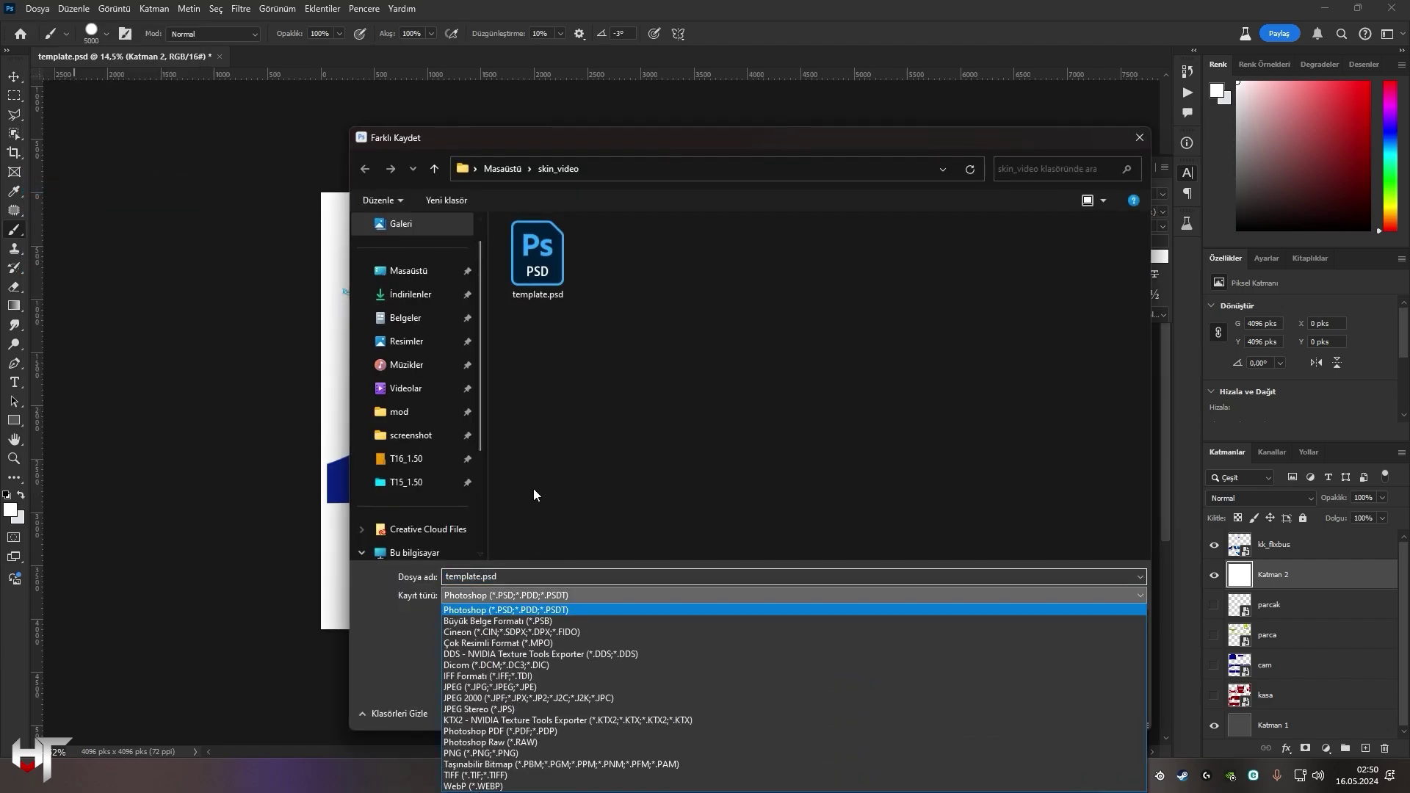
pyautogui.click(955, 657)
pyautogui.doubleClick(536, 257)
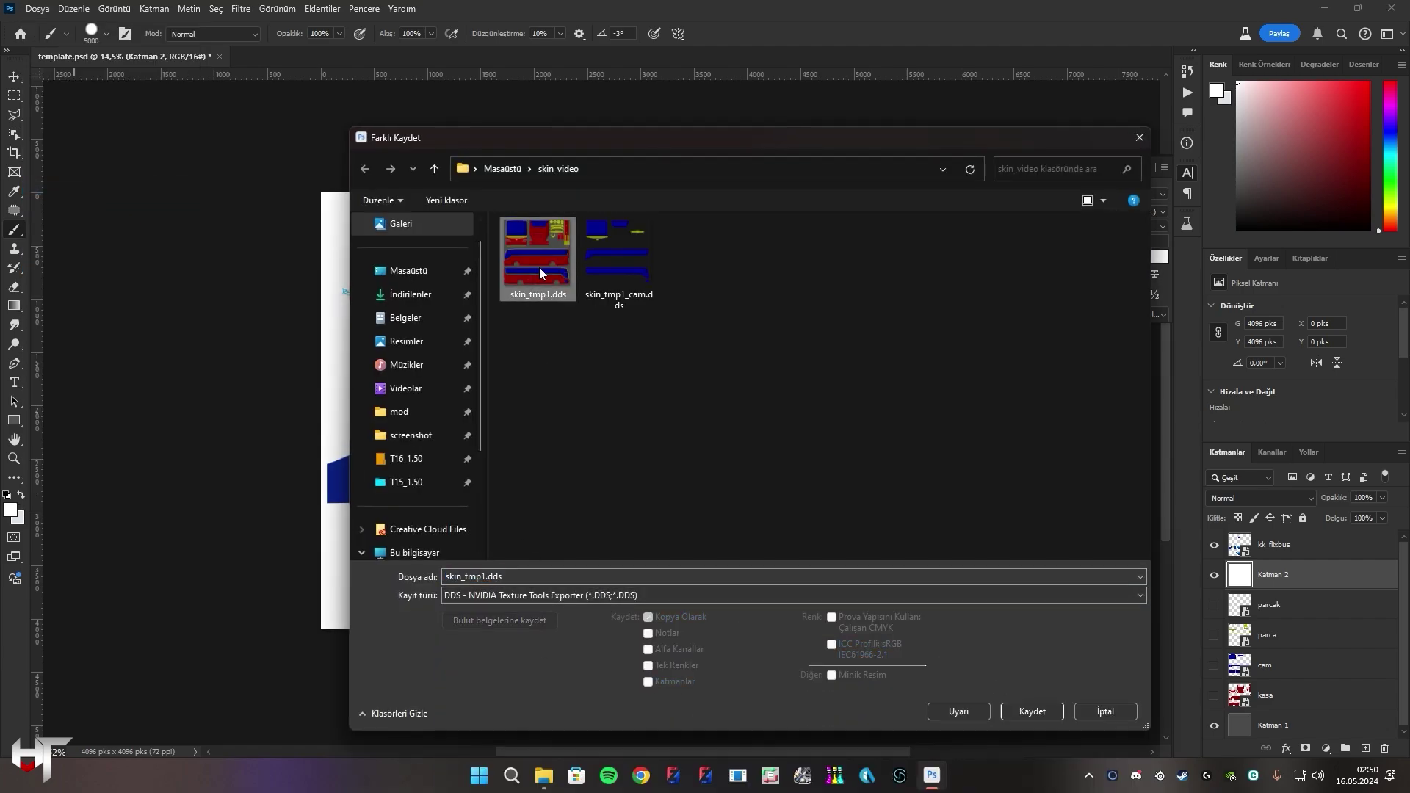
pyautogui.click(769, 385)
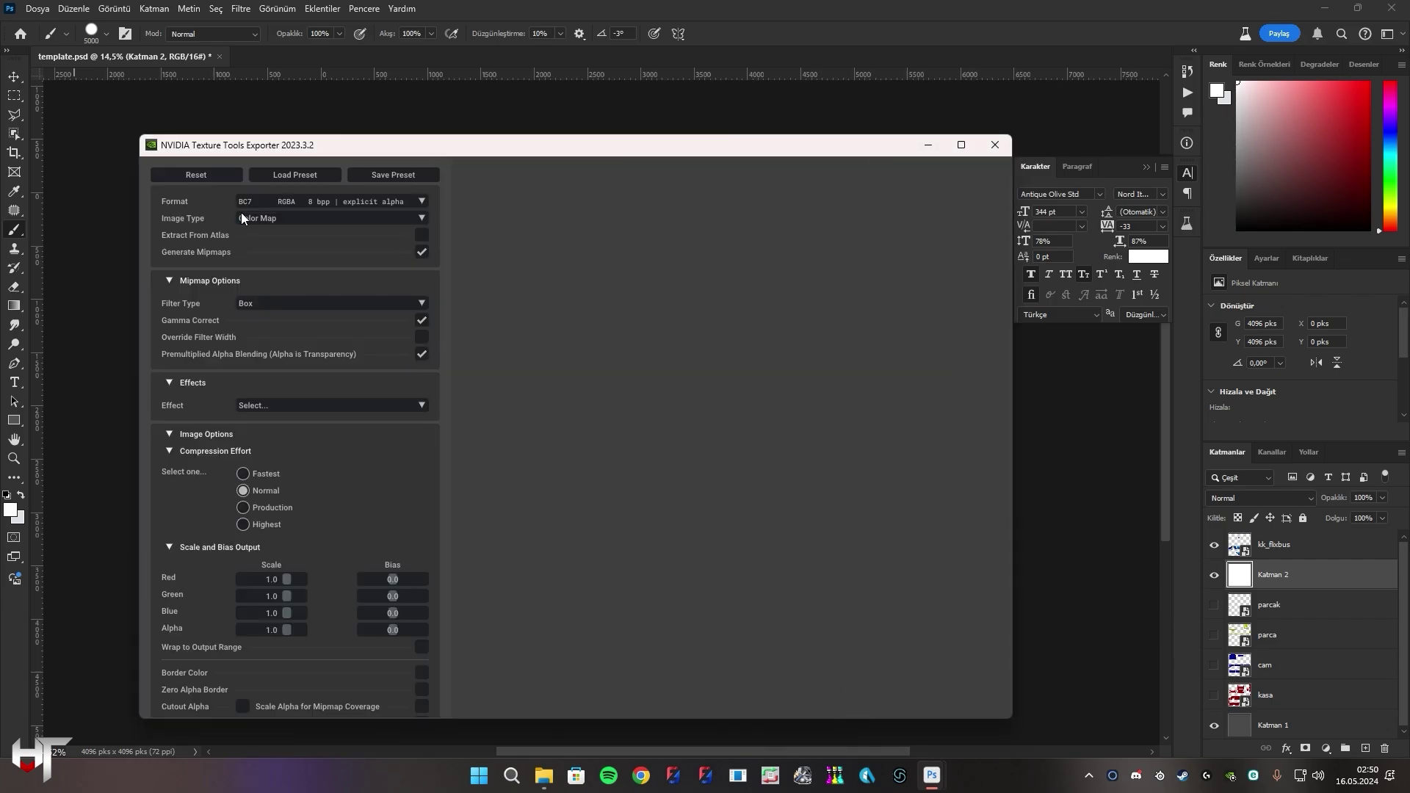
# Choose the texture compression format in the NVIDIA exporter and export the DDS.
pyautogui.click(272, 204)
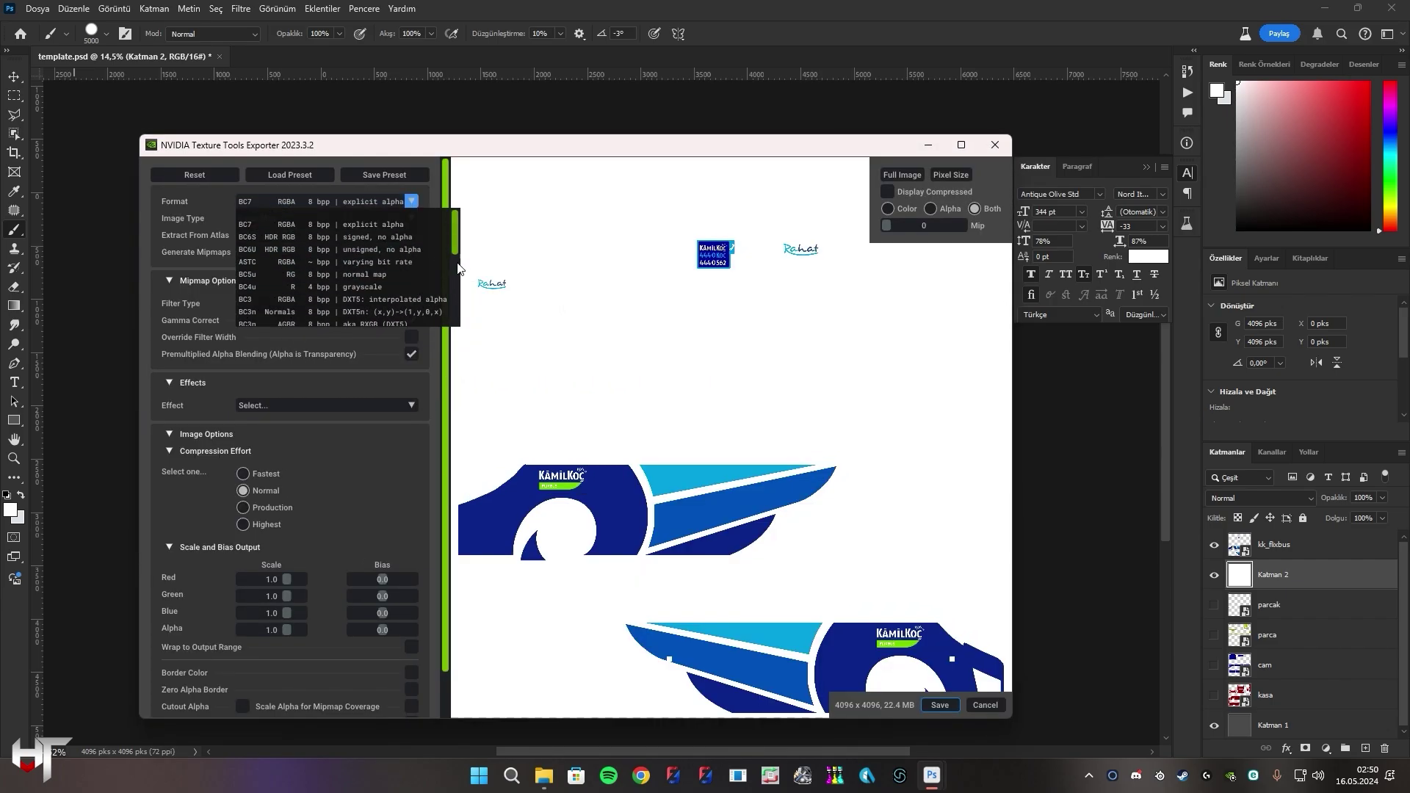
pyautogui.scroll(-5, 459, 286)
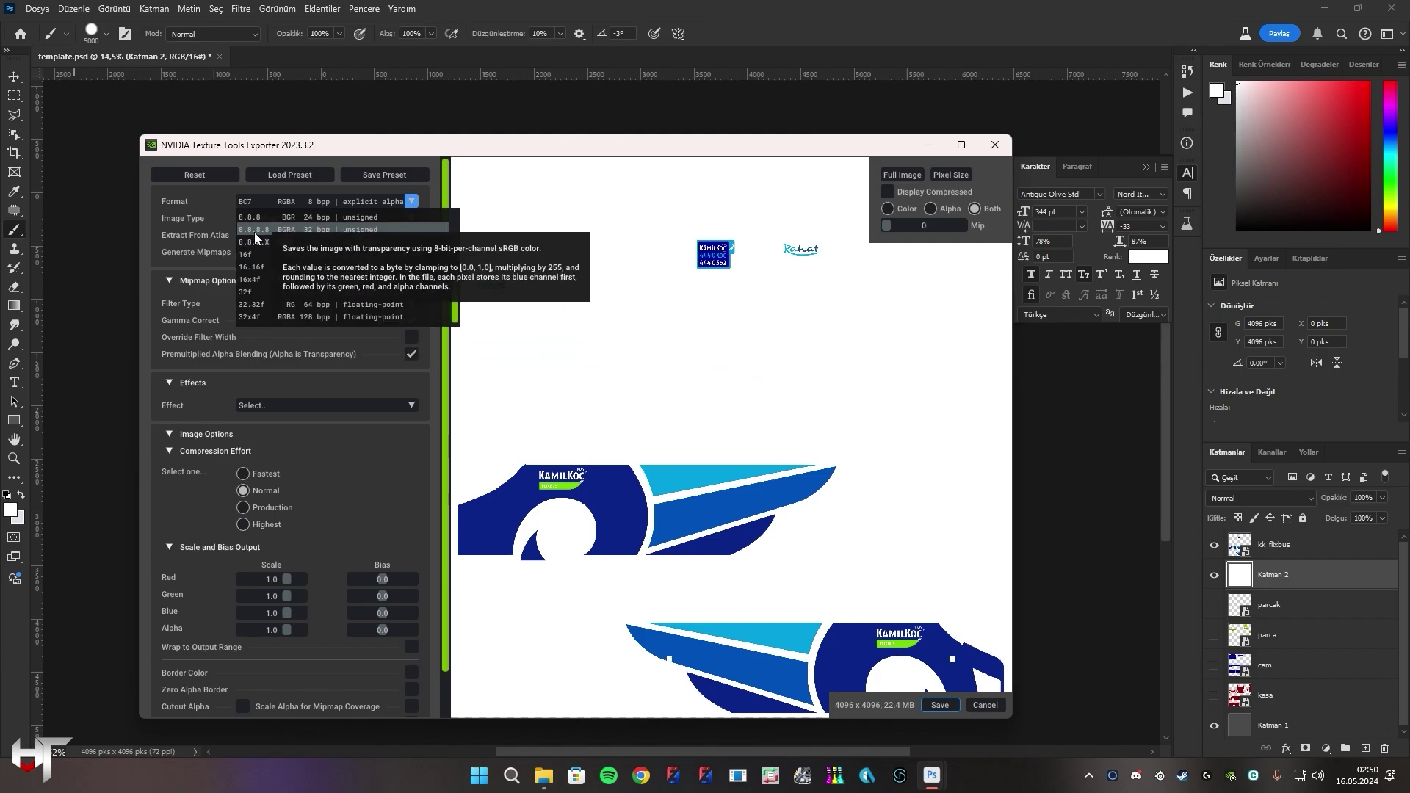
pyautogui.moveTo(454, 300); pyautogui.dragTo(454, 235)
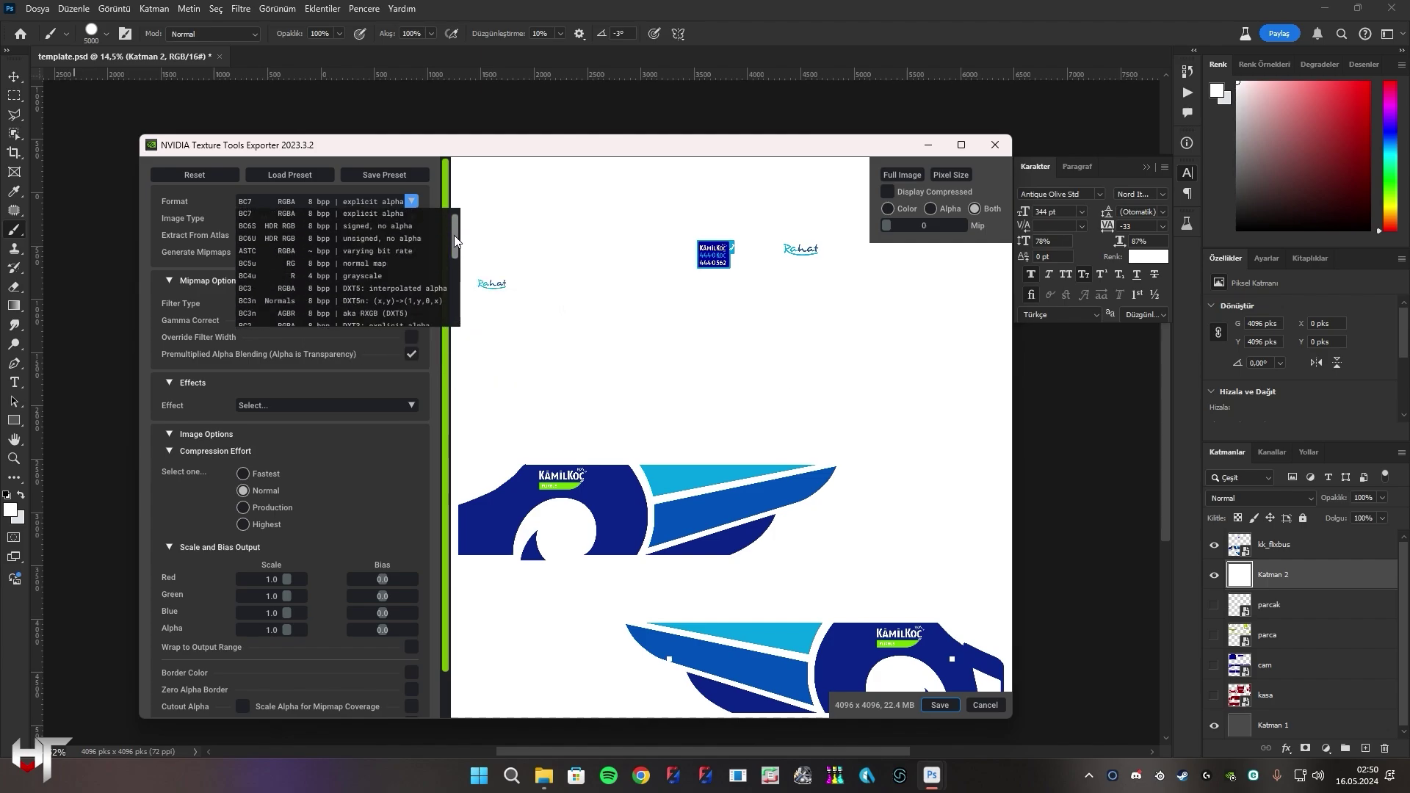
pyautogui.click(372, 300)
pyautogui.click(940, 706)
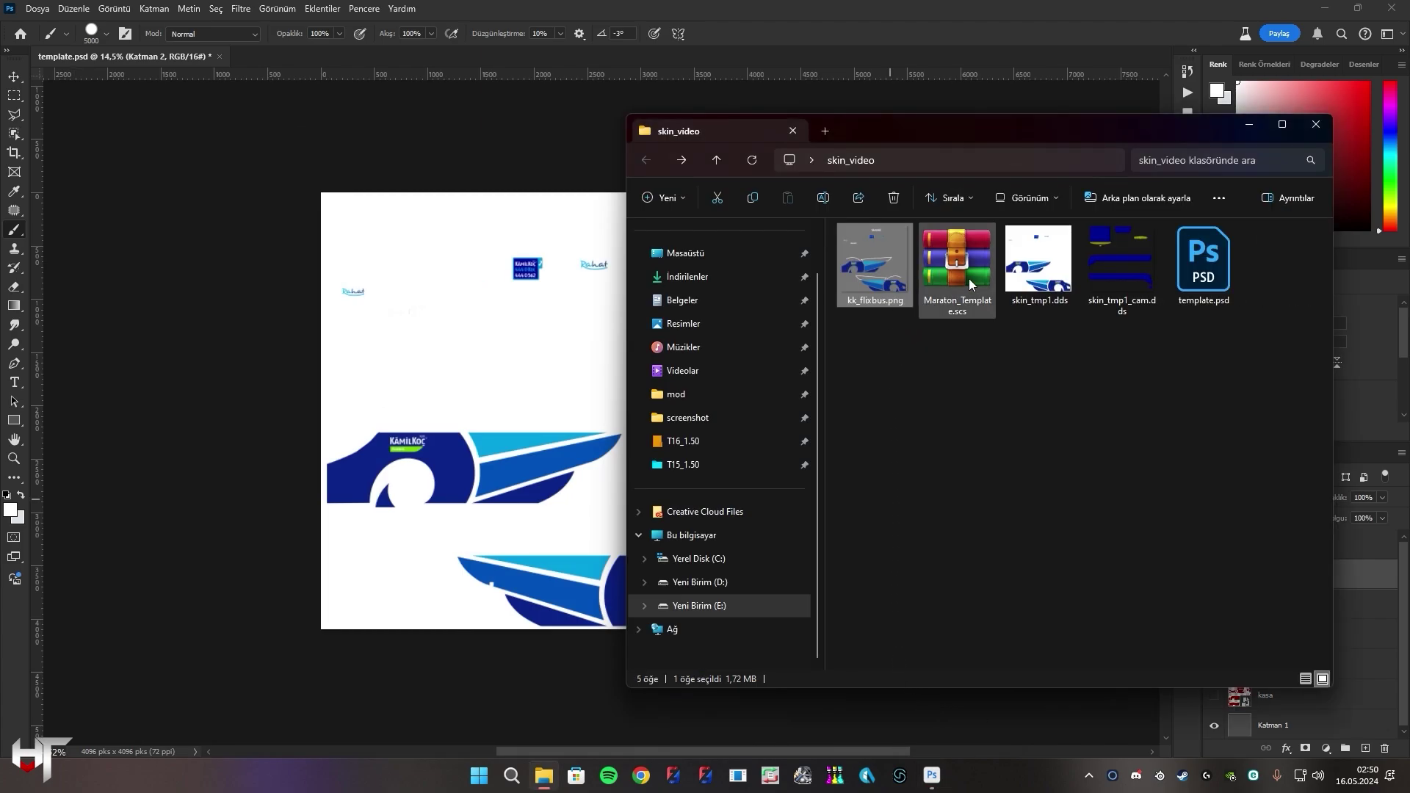
# Check the updated skin_tmp1.dds in skin_video, then return to Photoshop.
pyautogui.click(1029, 280)
pyautogui.click(931, 12)
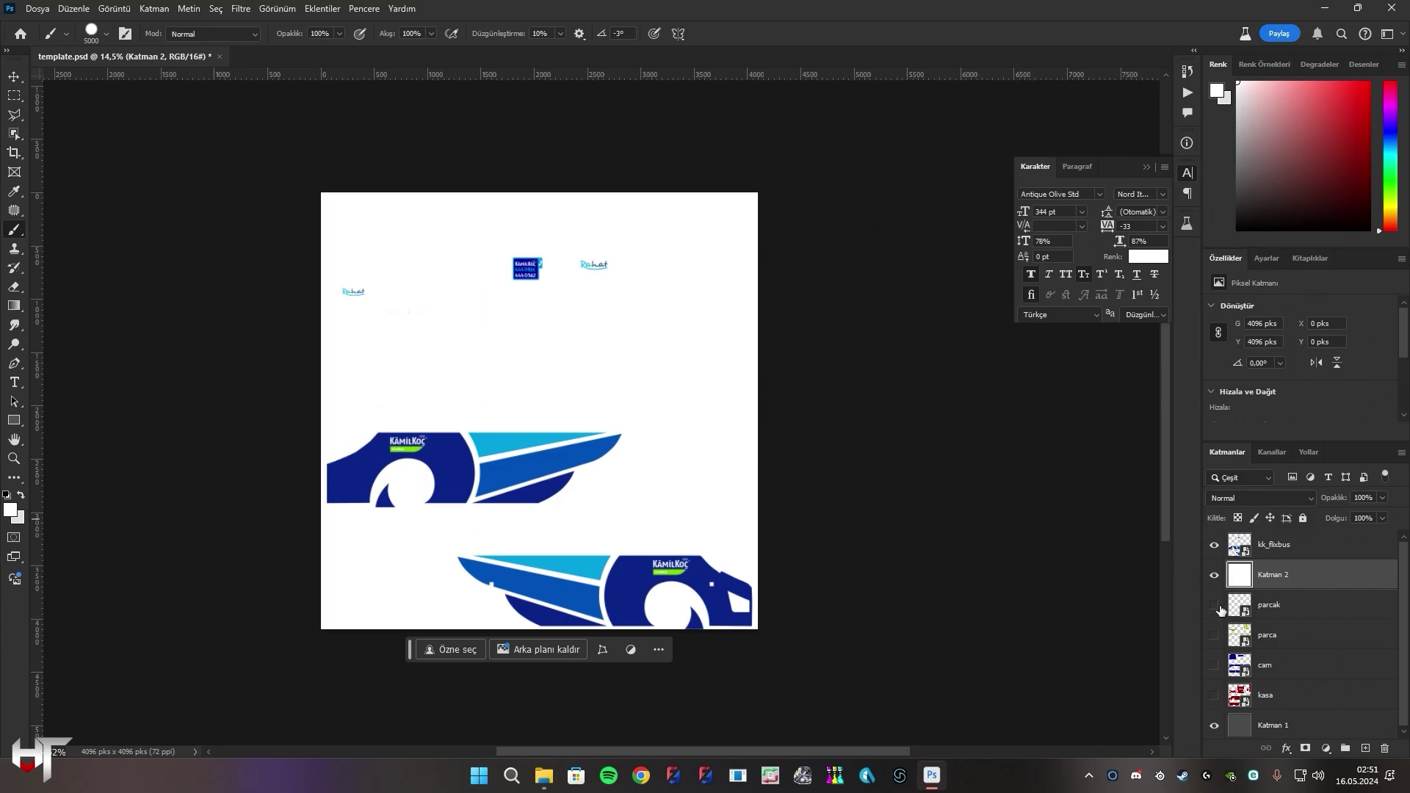
# Hide Katman 2 and Katman 1, then save the livery as DDS over skin_tmp1_cam.dds.
pyautogui.click(1215, 576)
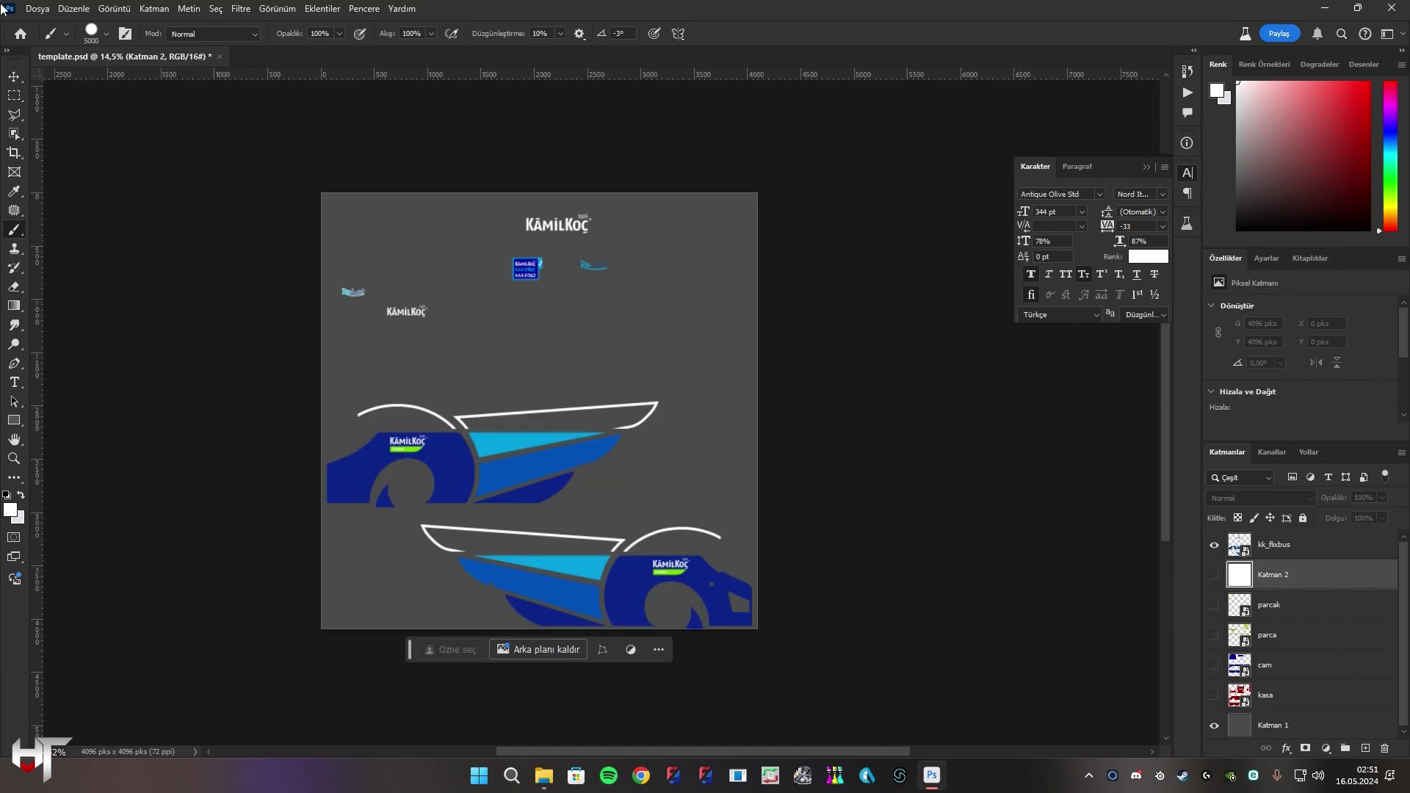
pyautogui.click(1213, 726)
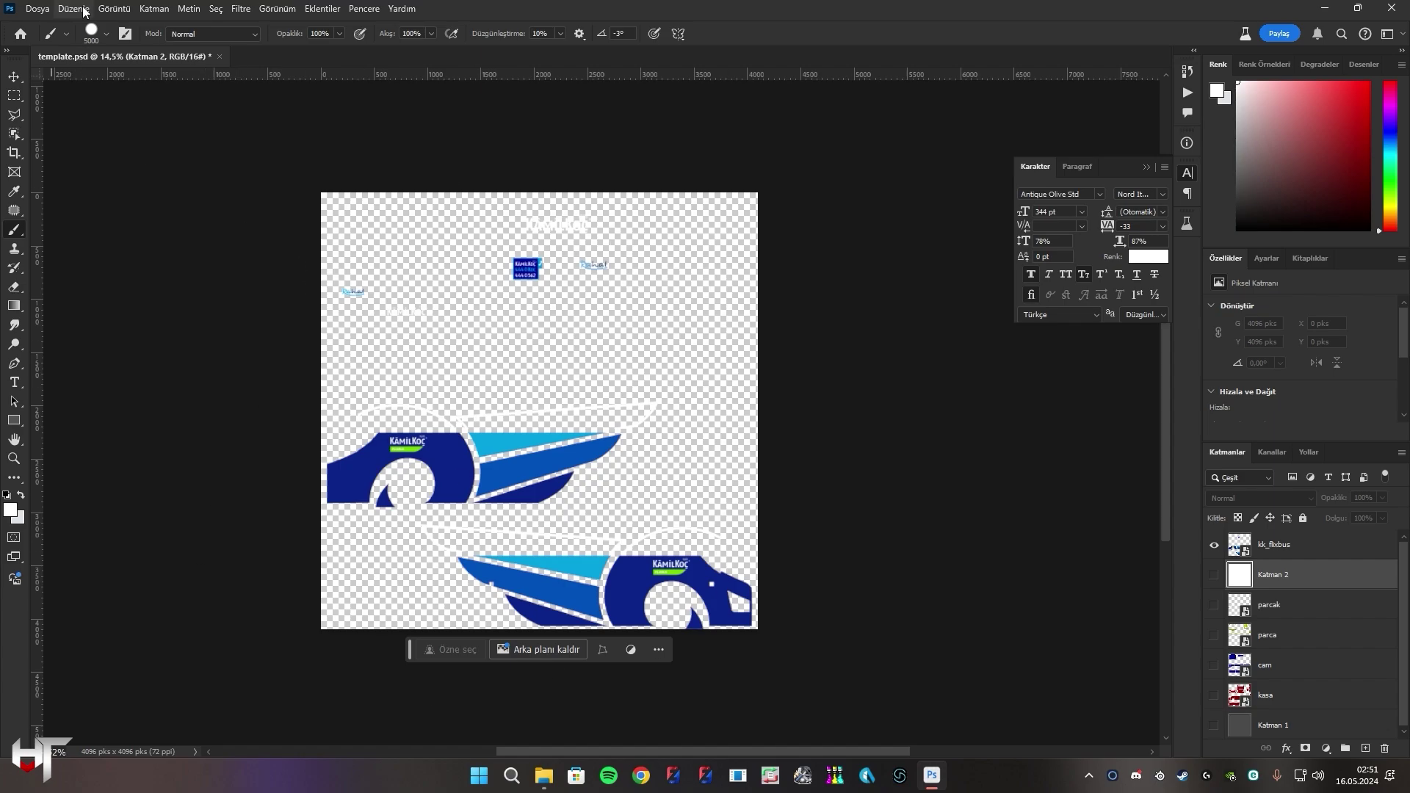
pyautogui.click(36, 9)
pyautogui.click(103, 188)
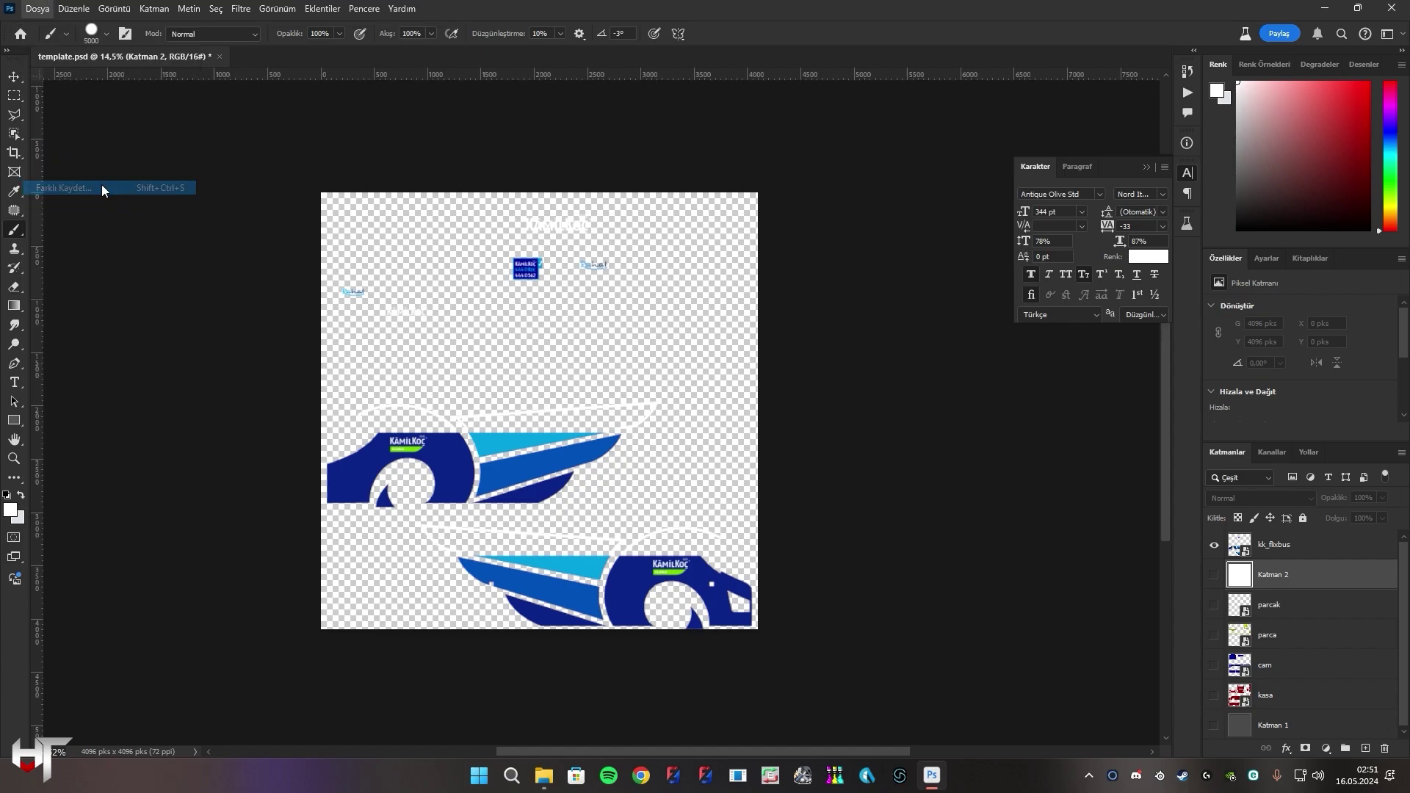
pyautogui.click(536, 596)
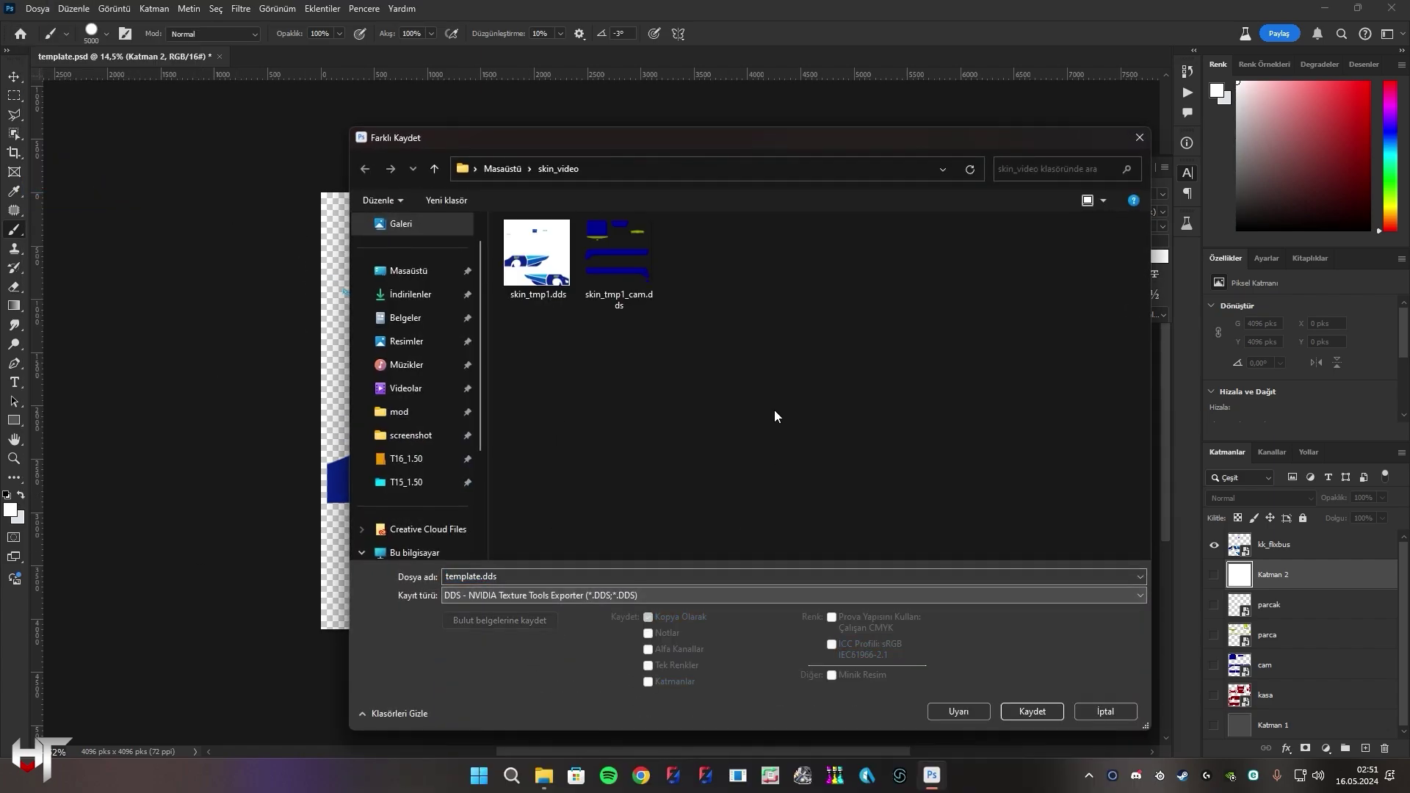
pyautogui.doubleClick(617, 254)
pyautogui.click(735, 384)
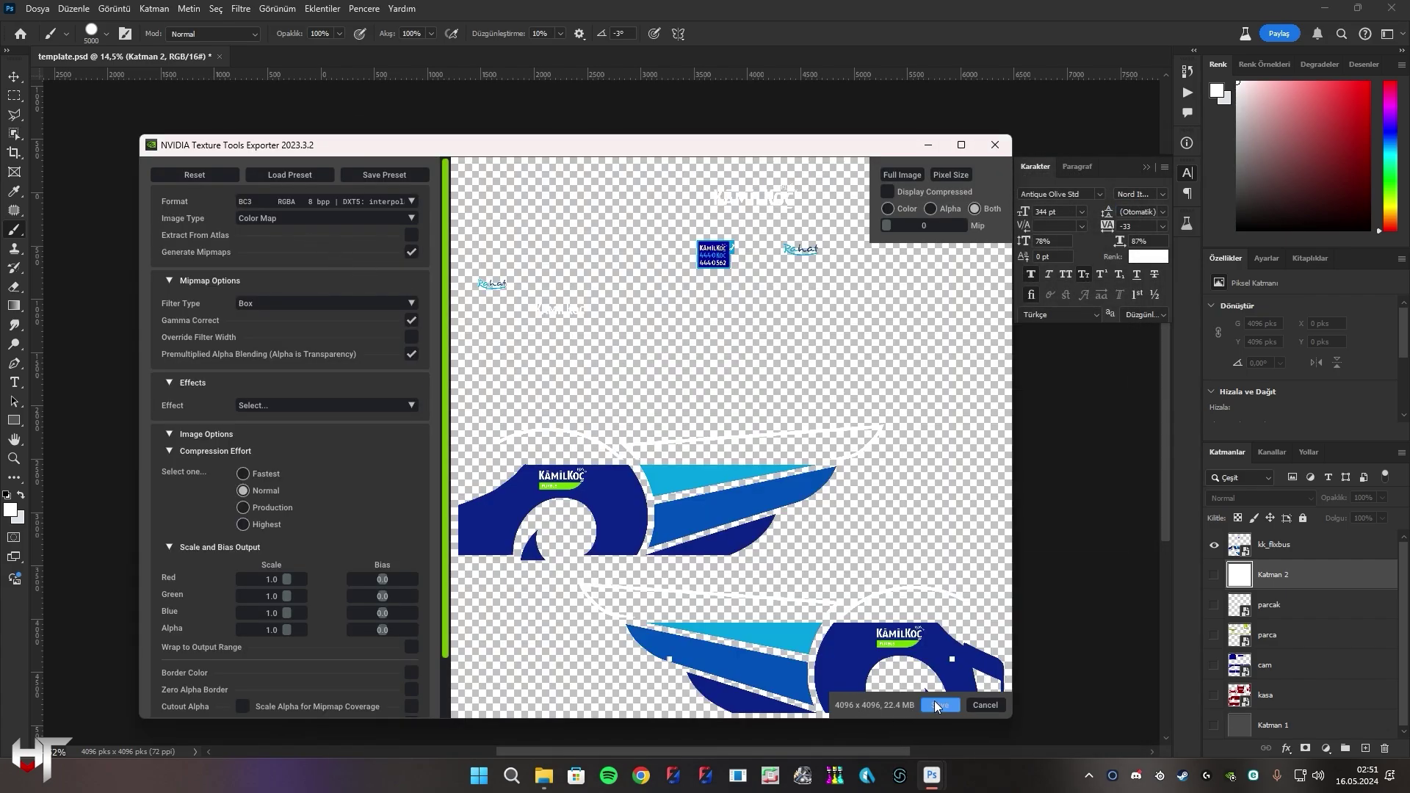
pyautogui.click(937, 707)
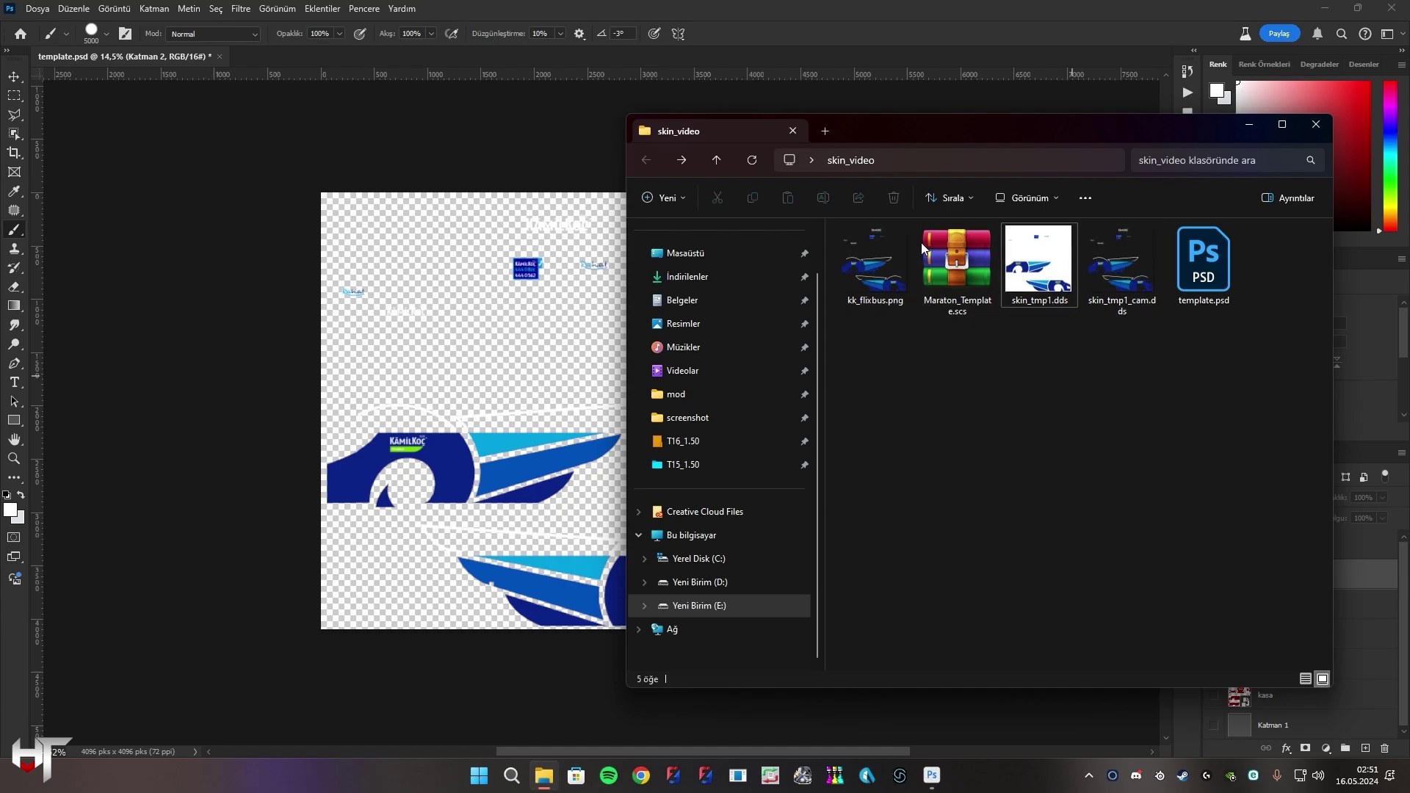
# Drag skin_tmp1.dds and skin_tmp1_cam.dds into Maraton_Template.scs's maraton skin folder.
pyautogui.doubleClick(957, 261)
pyautogui.doubleClick(158, 232)
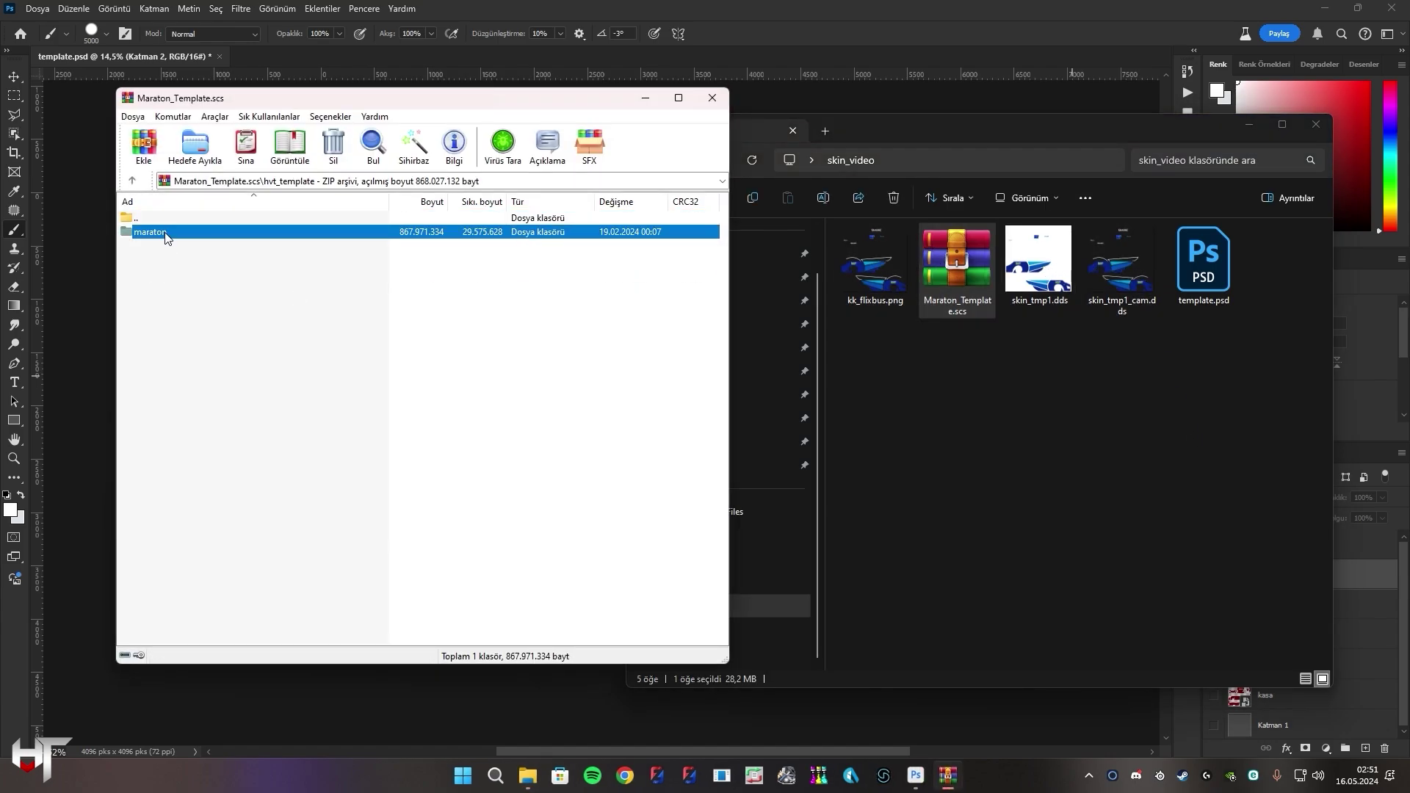
pyautogui.doubleClick(157, 302)
pyautogui.click(1039, 261)
pyautogui.keyDown('shift'); pyautogui.click(1122, 261); pyautogui.keyUp('shift')
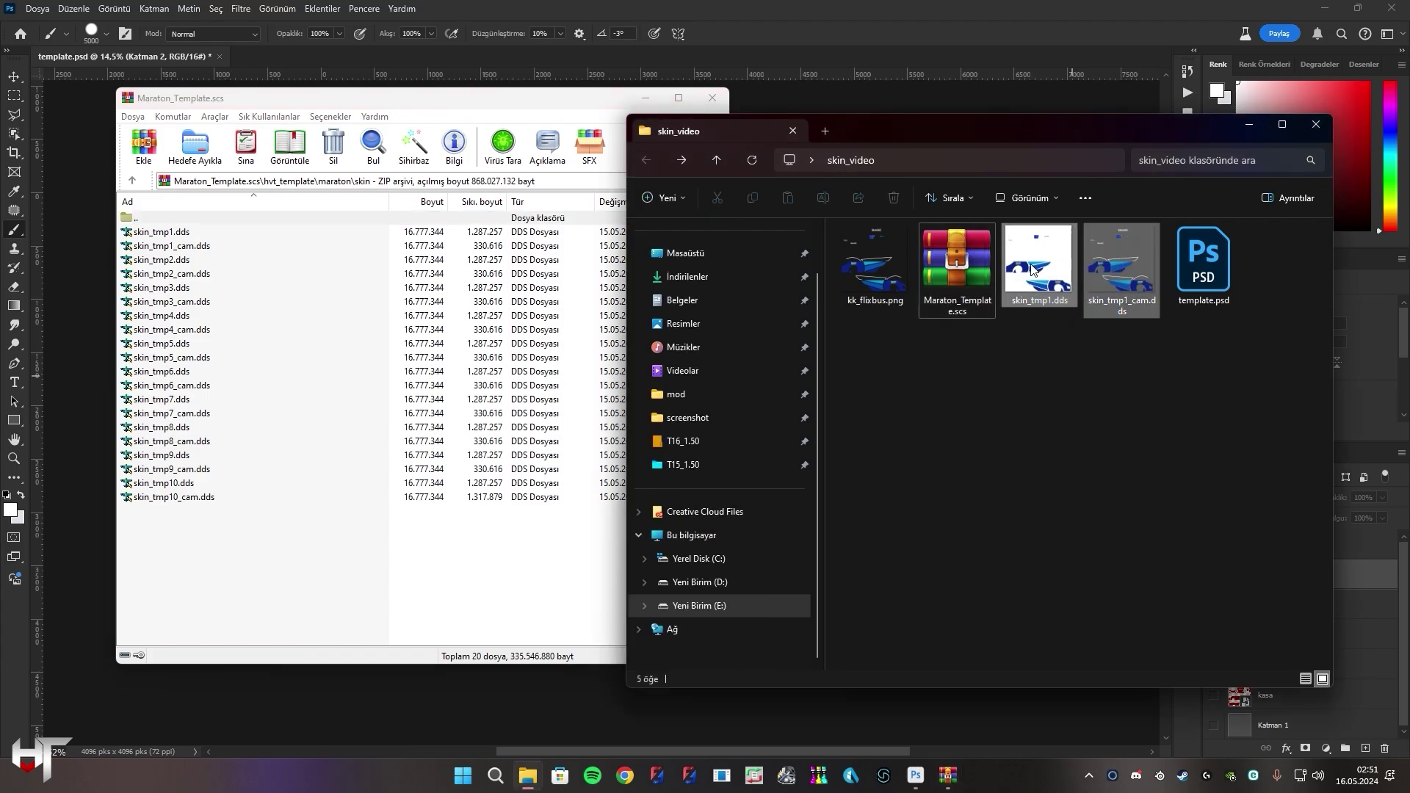
pyautogui.moveTo(1122, 261); pyautogui.dragTo(333, 554)
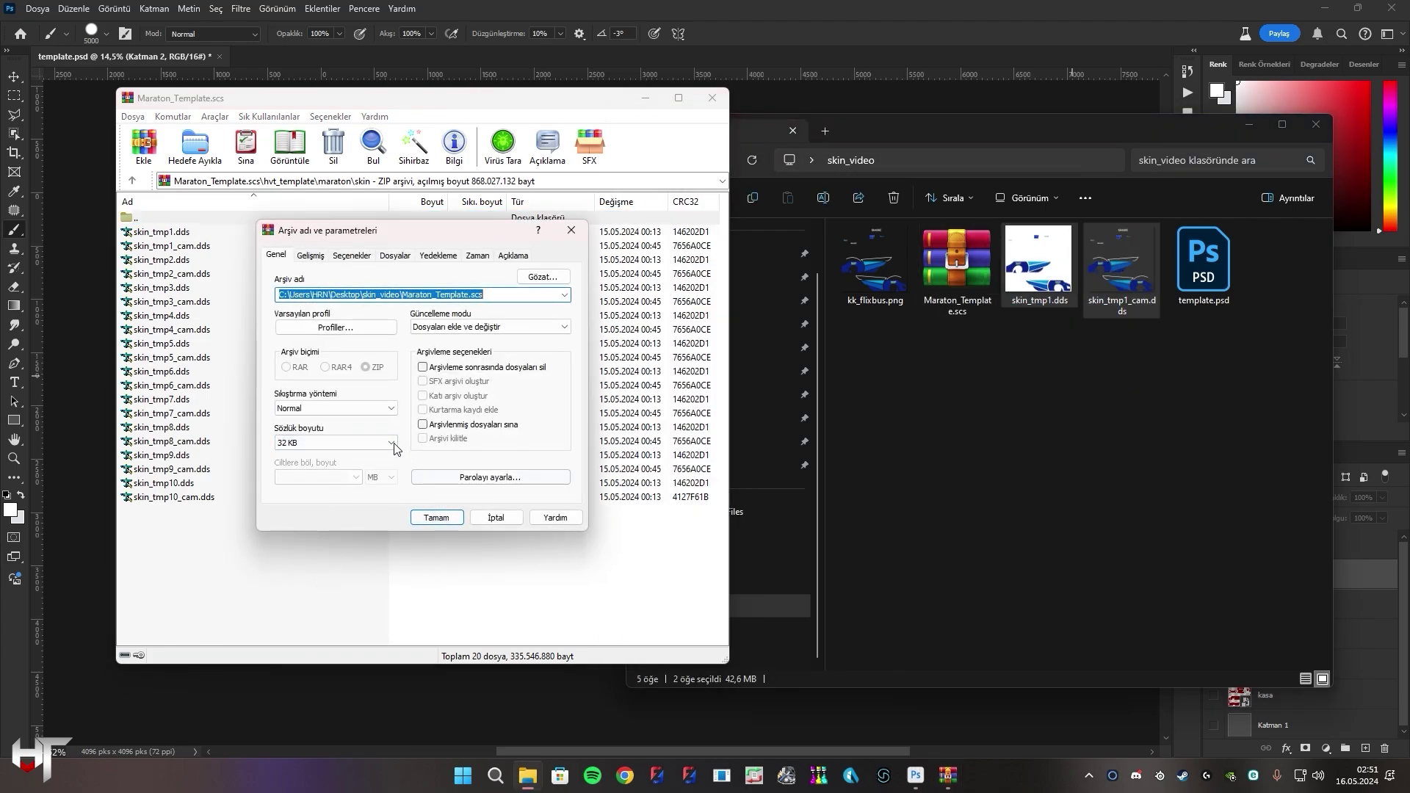
# Add the textures with En iyi compression and close the archive.
pyautogui.click(376, 410)
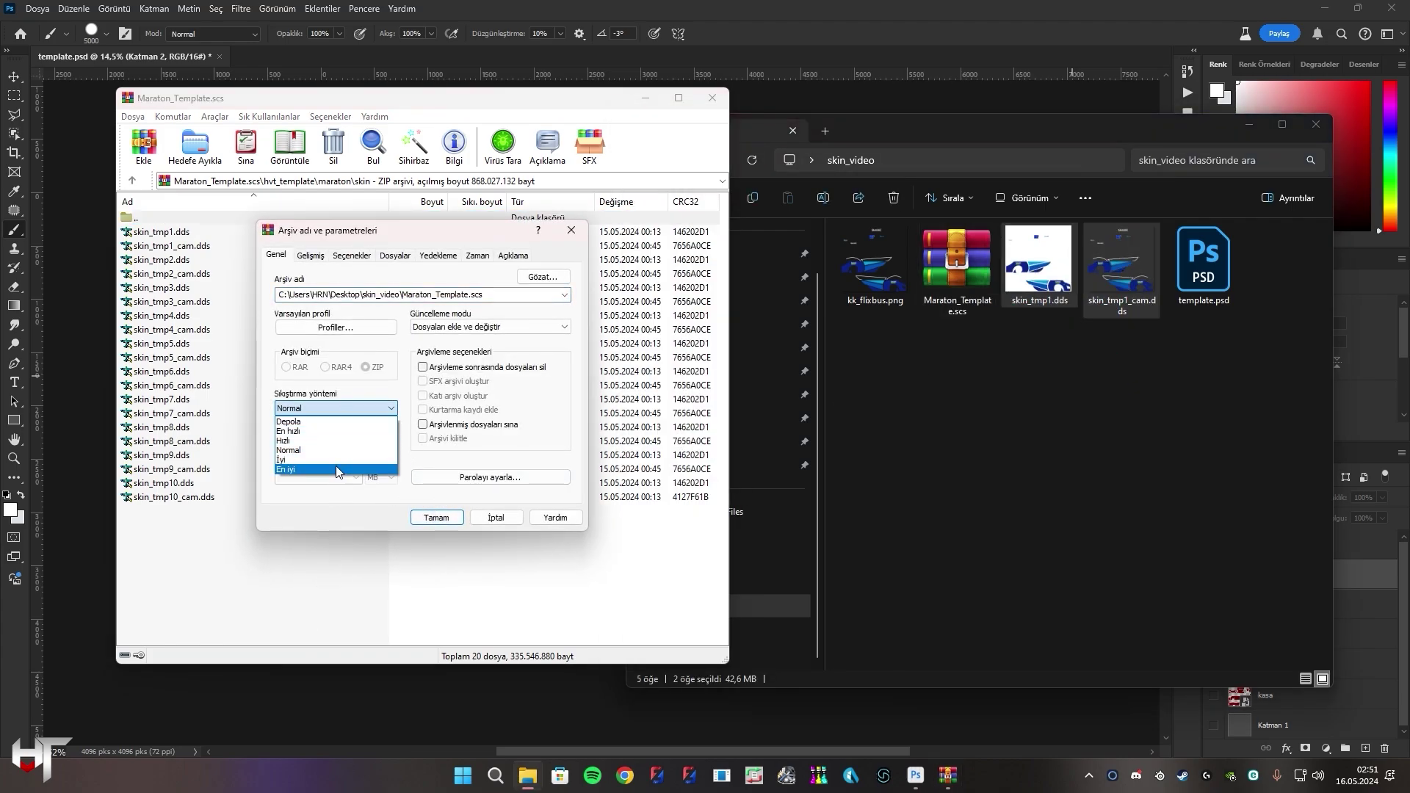
pyautogui.click(338, 470)
pyautogui.click(439, 518)
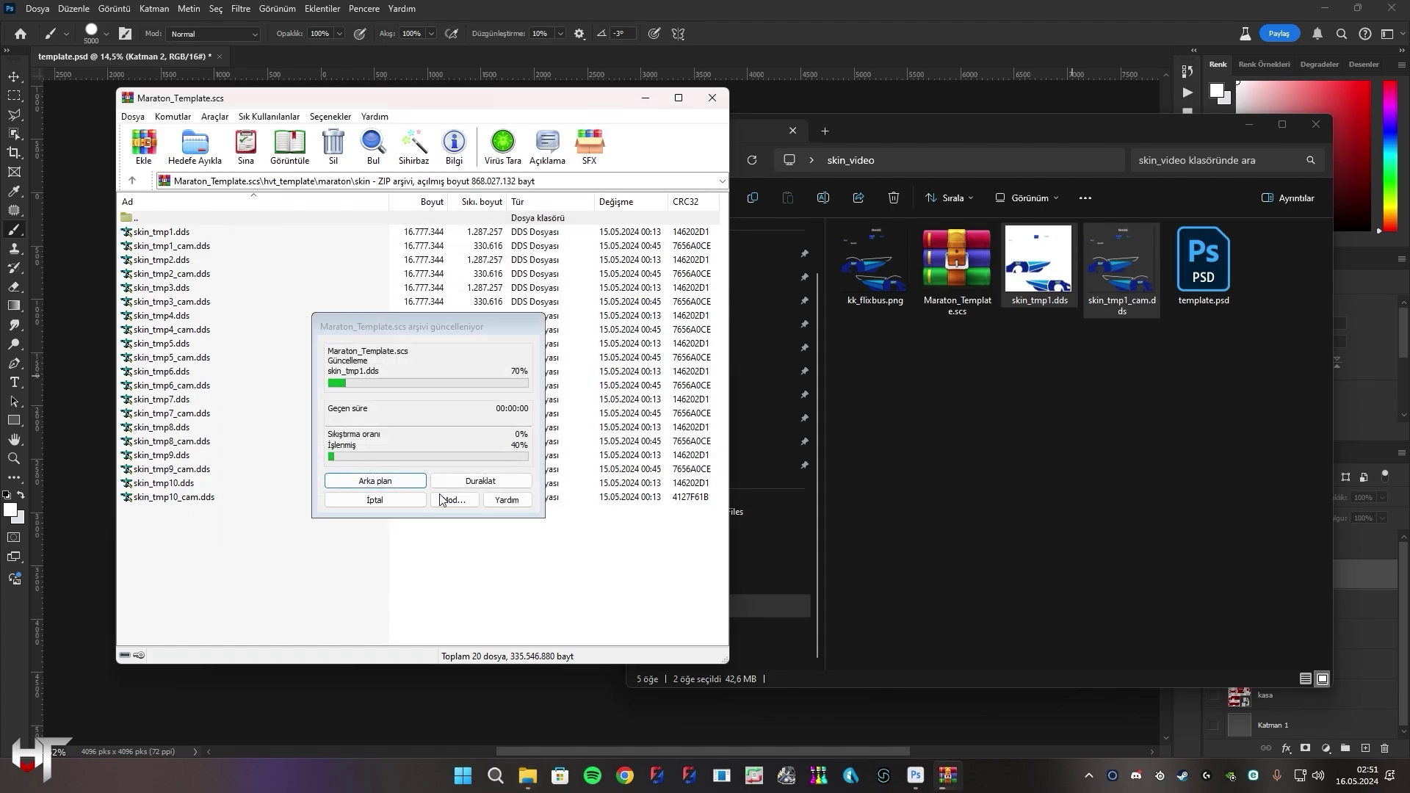
pyautogui.click(711, 103)
pyautogui.click(954, 445)
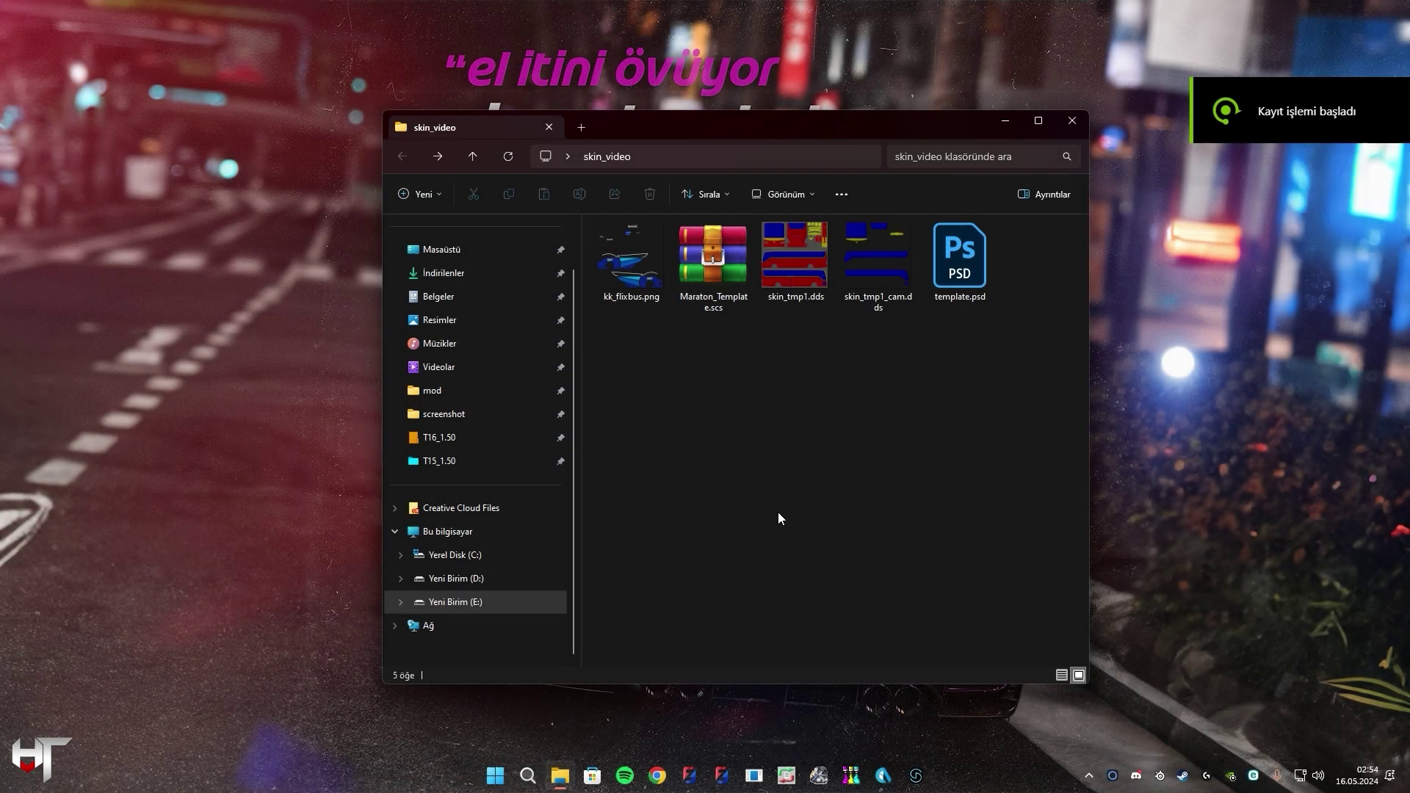
# Launch paint.net from Windows search and move the skin_video folder window aside.
pyautogui.click(537, 791)
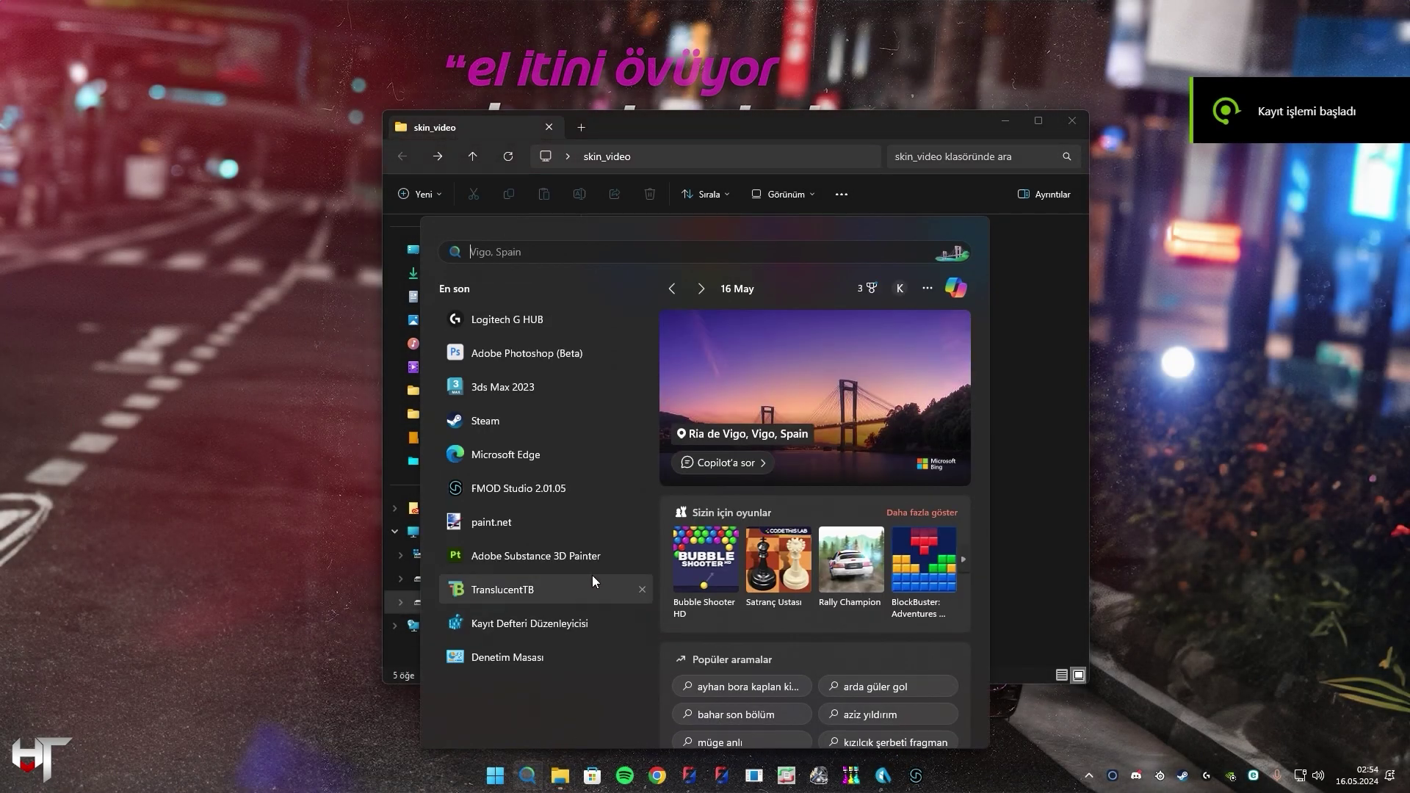
pyautogui.click(506, 516)
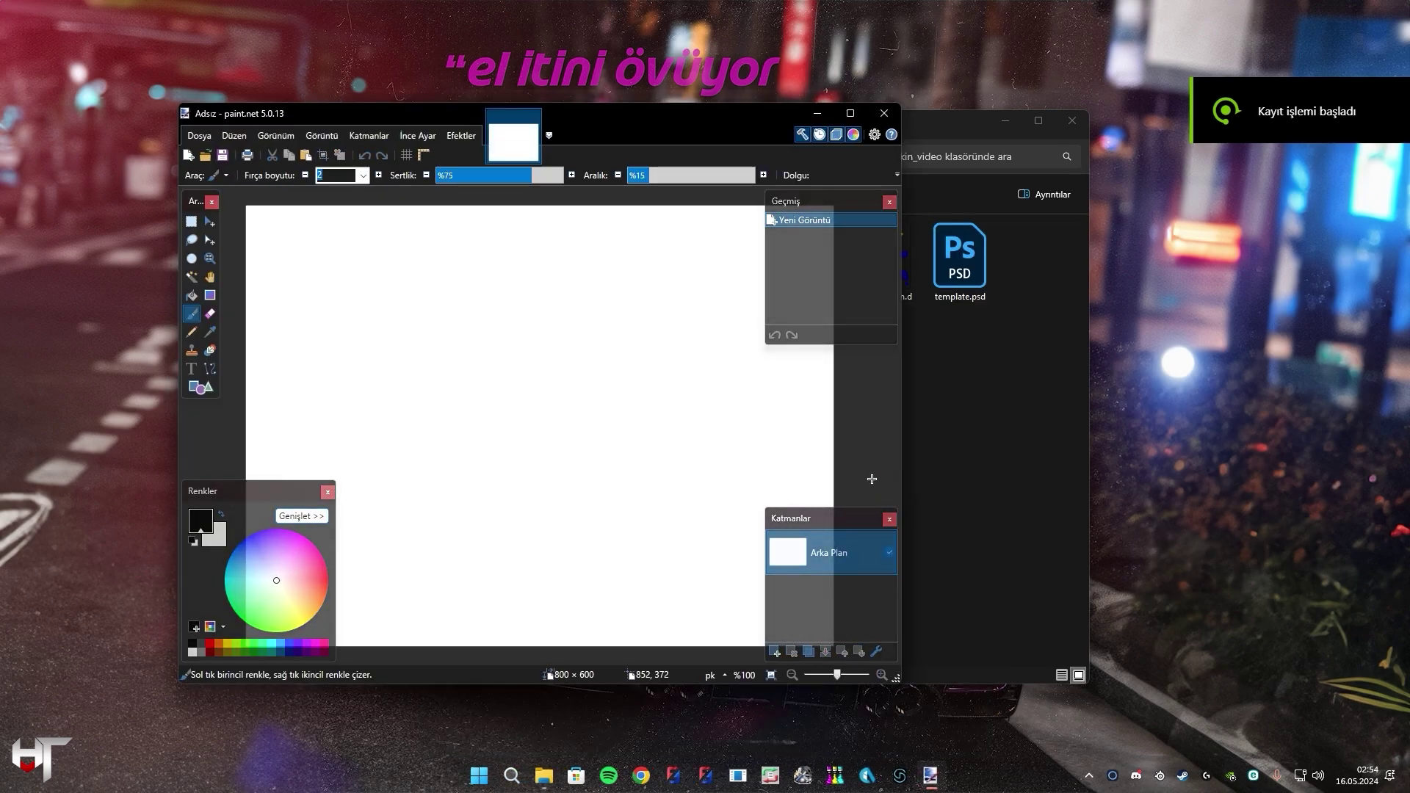
pyautogui.click(998, 470)
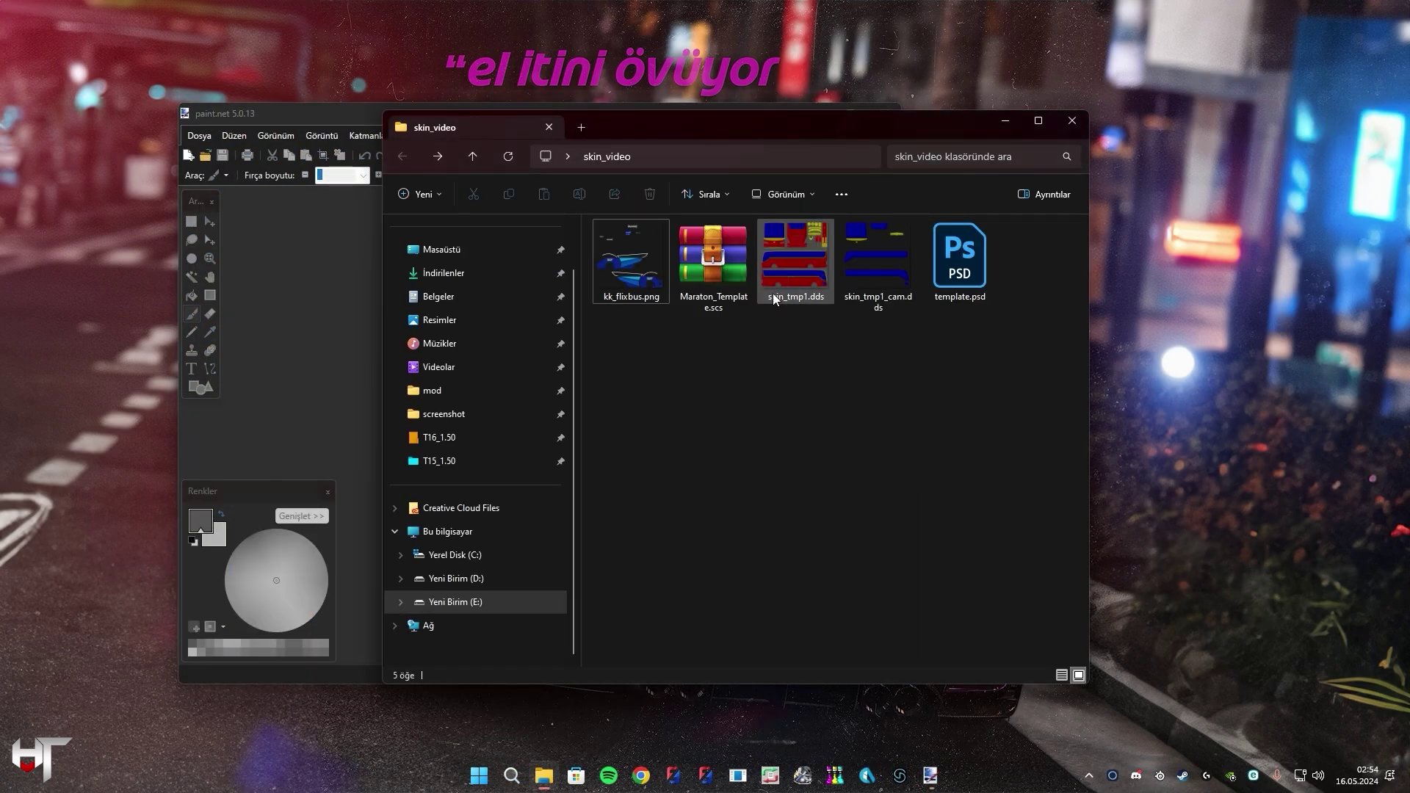
pyautogui.moveTo(769, 118); pyautogui.dragTo(946, 117)
# Open skin_tmp1.dds in paint.net and maximize the editor window.
pyautogui.moveTo(973, 257)
pyautogui.mouseDown()
pyautogui.moveTo(465, 271)
pyautogui.moveTo(450, 285)
pyautogui.mouseUp()
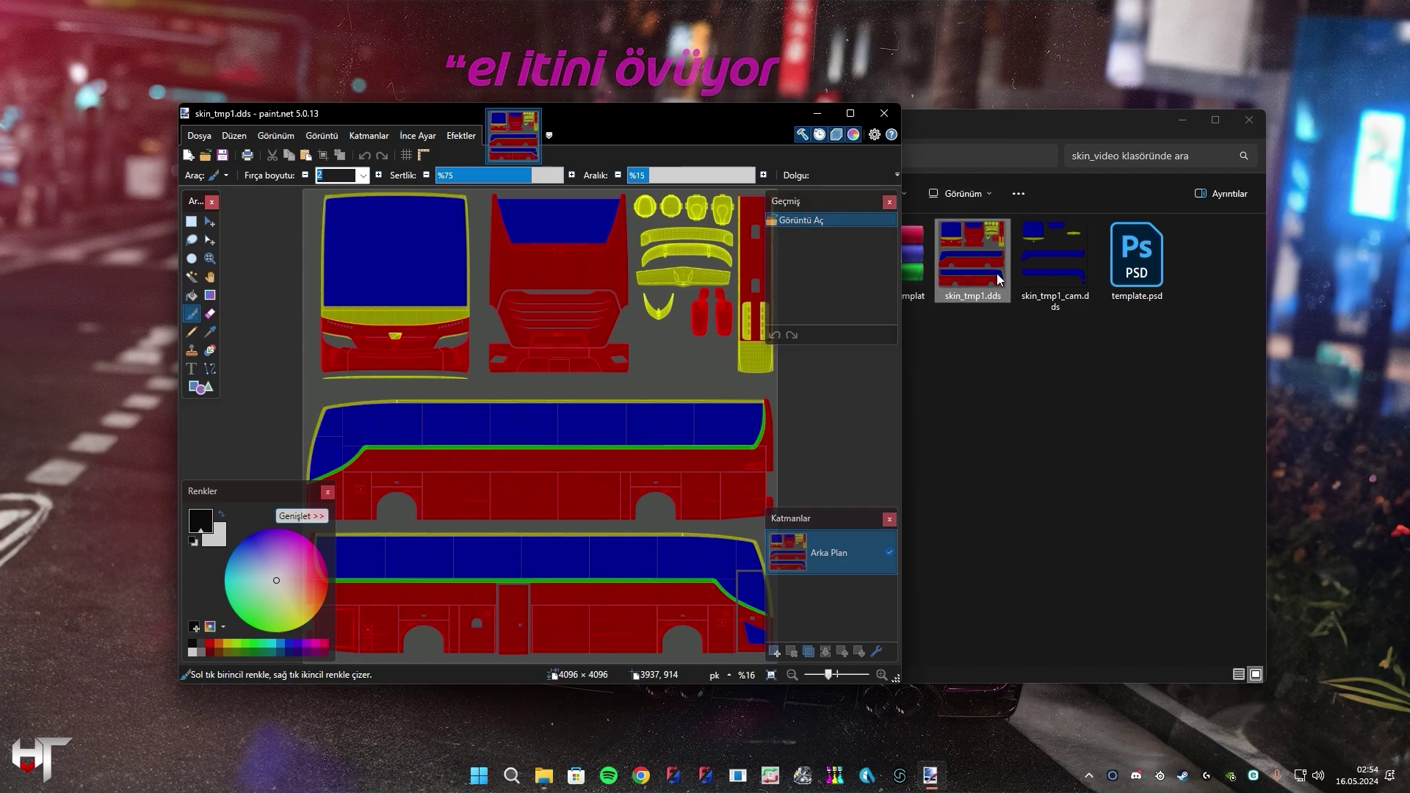
pyautogui.click(948, 130)
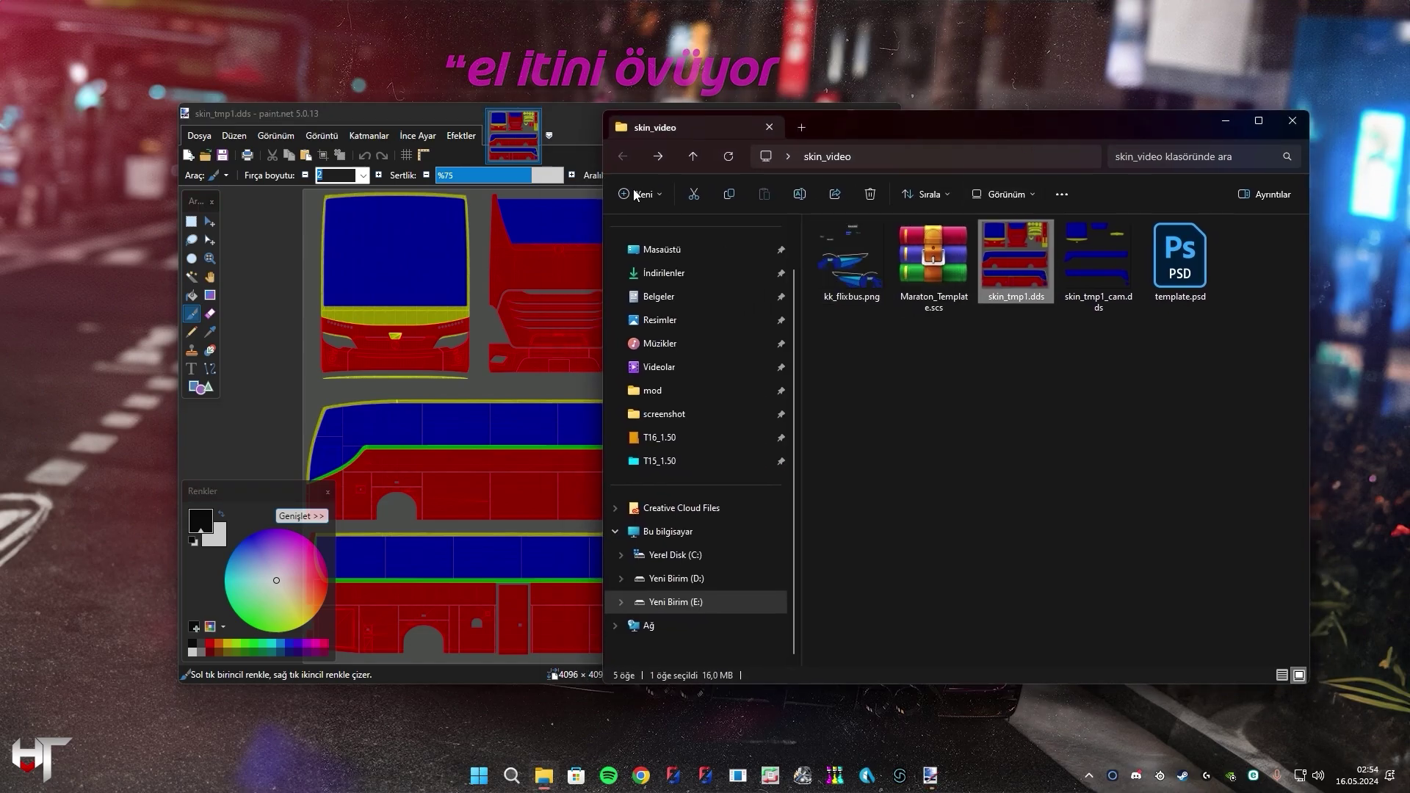
pyautogui.doubleClick(570, 115)
# Add kk_flixbus.png onto the bus texture as a new layer (Katman ekle).
pyautogui.click(544, 775)
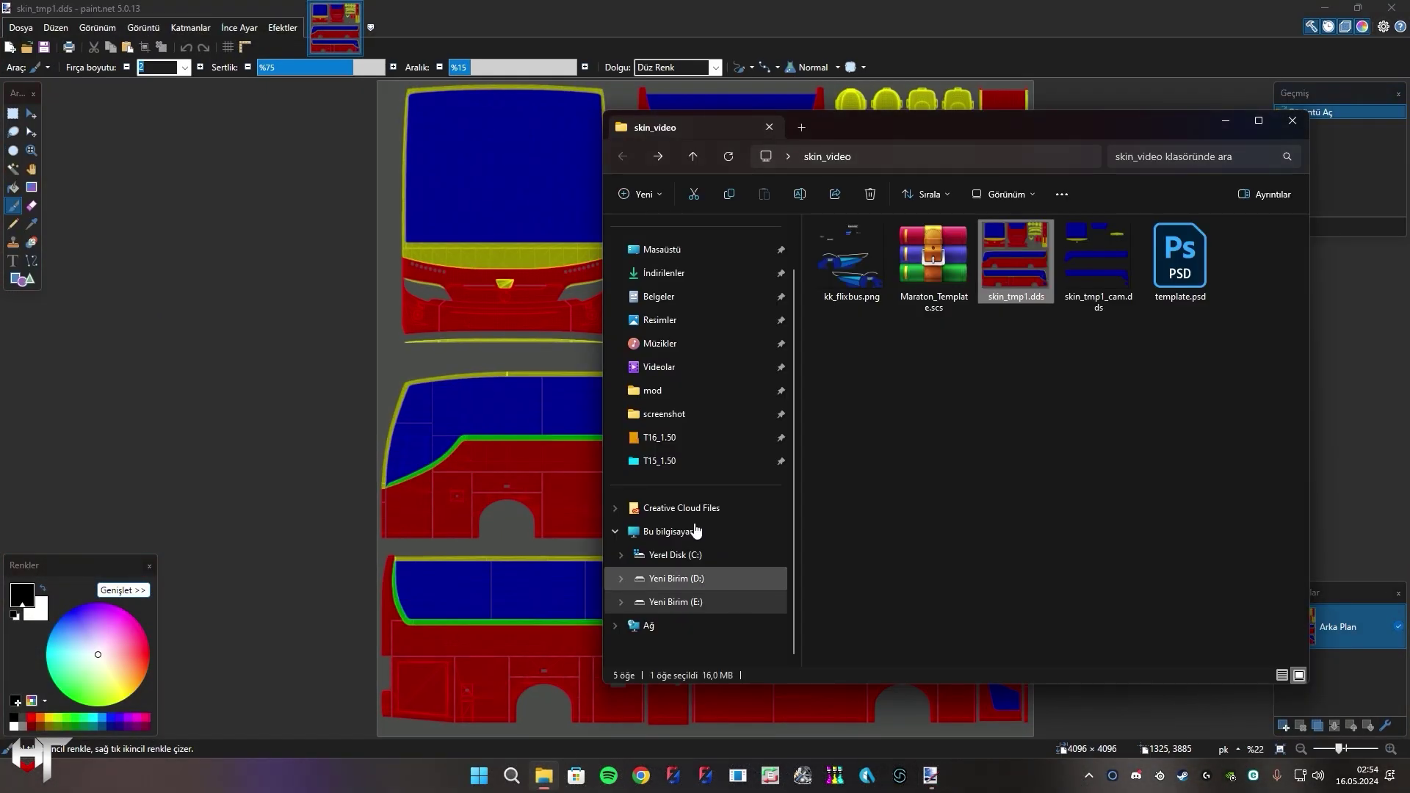
pyautogui.moveTo(847, 299); pyautogui.dragTo(501, 298)
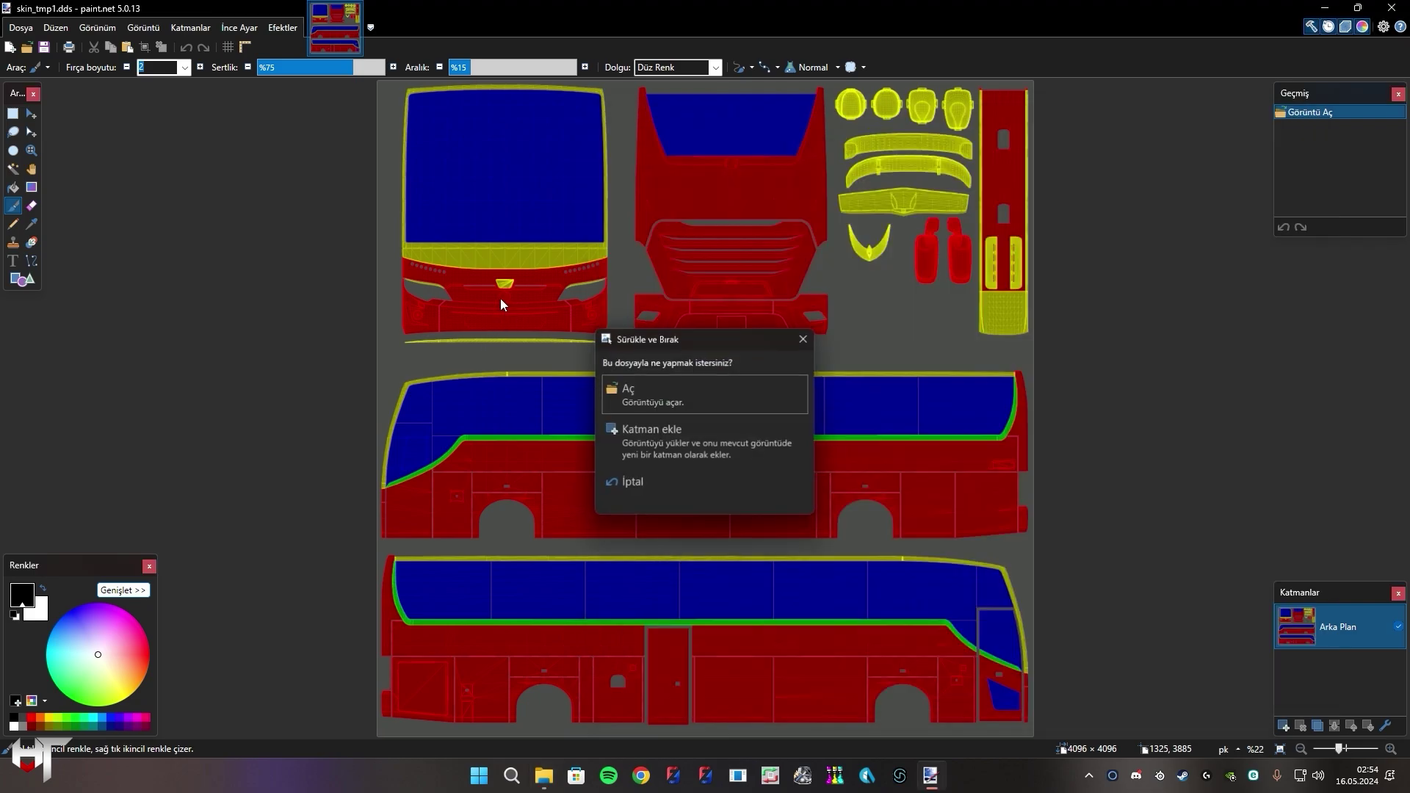
pyautogui.click(670, 443)
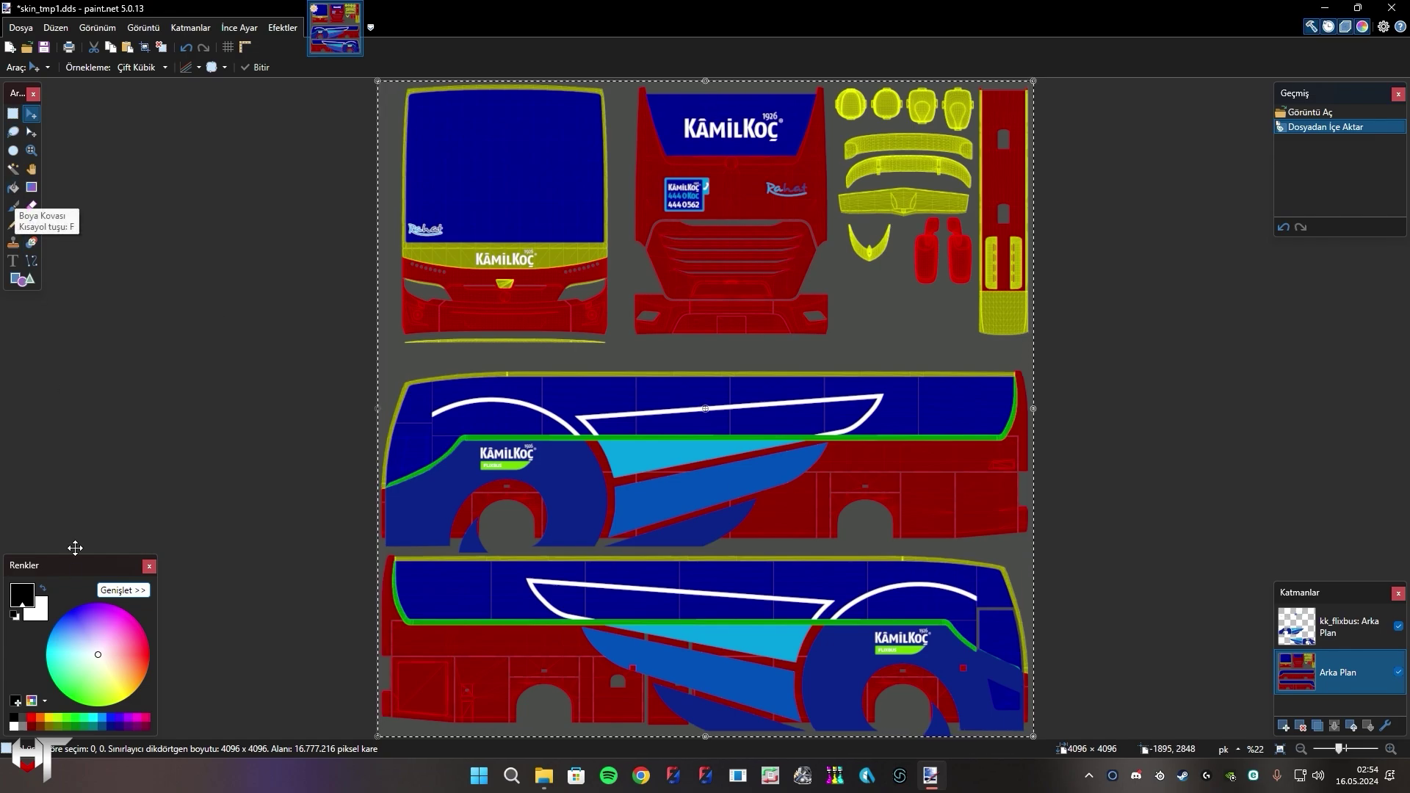
# Fill the base layer's red and grey areas with white using the Paint Bucket.
pyautogui.click(43, 587)
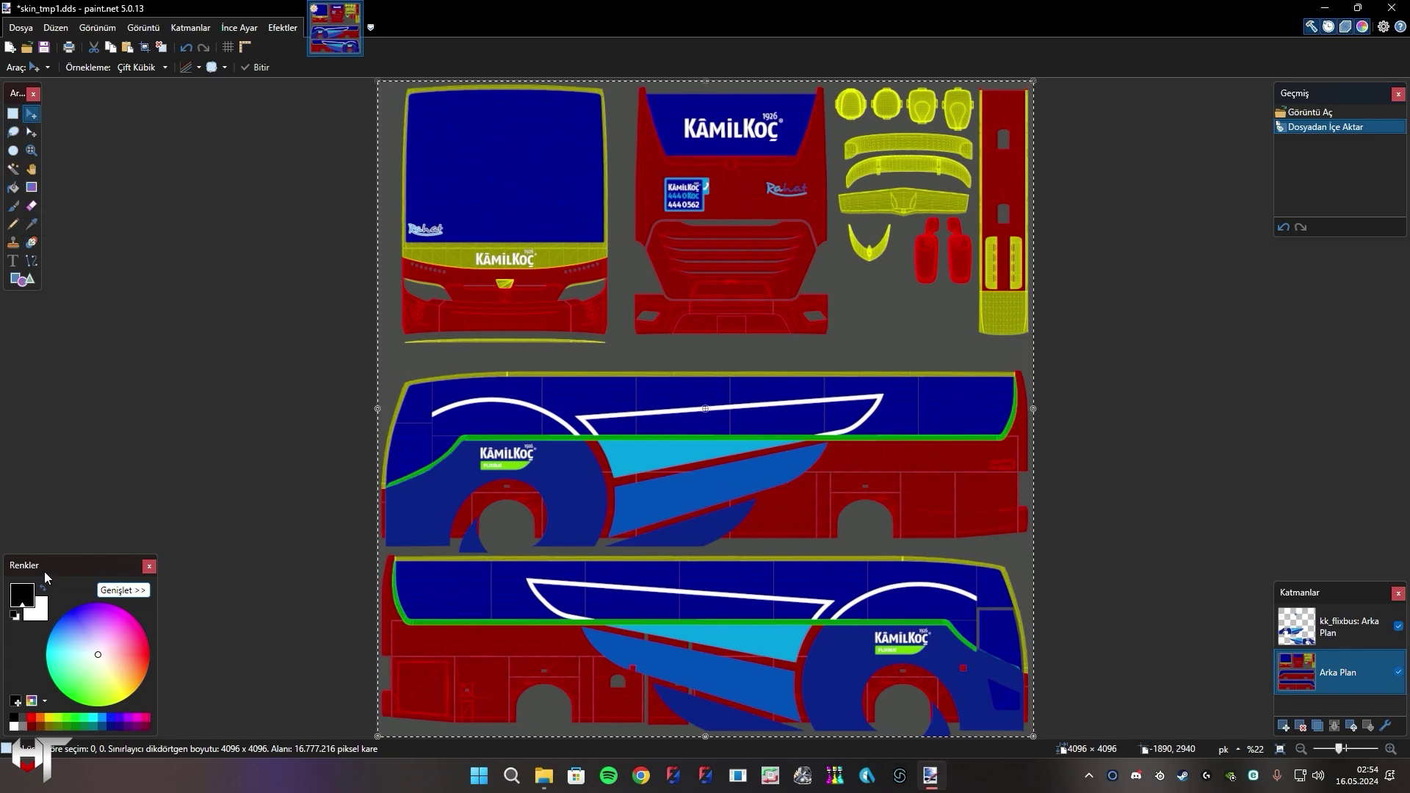
pyautogui.click(14, 193)
pyautogui.click(861, 636)
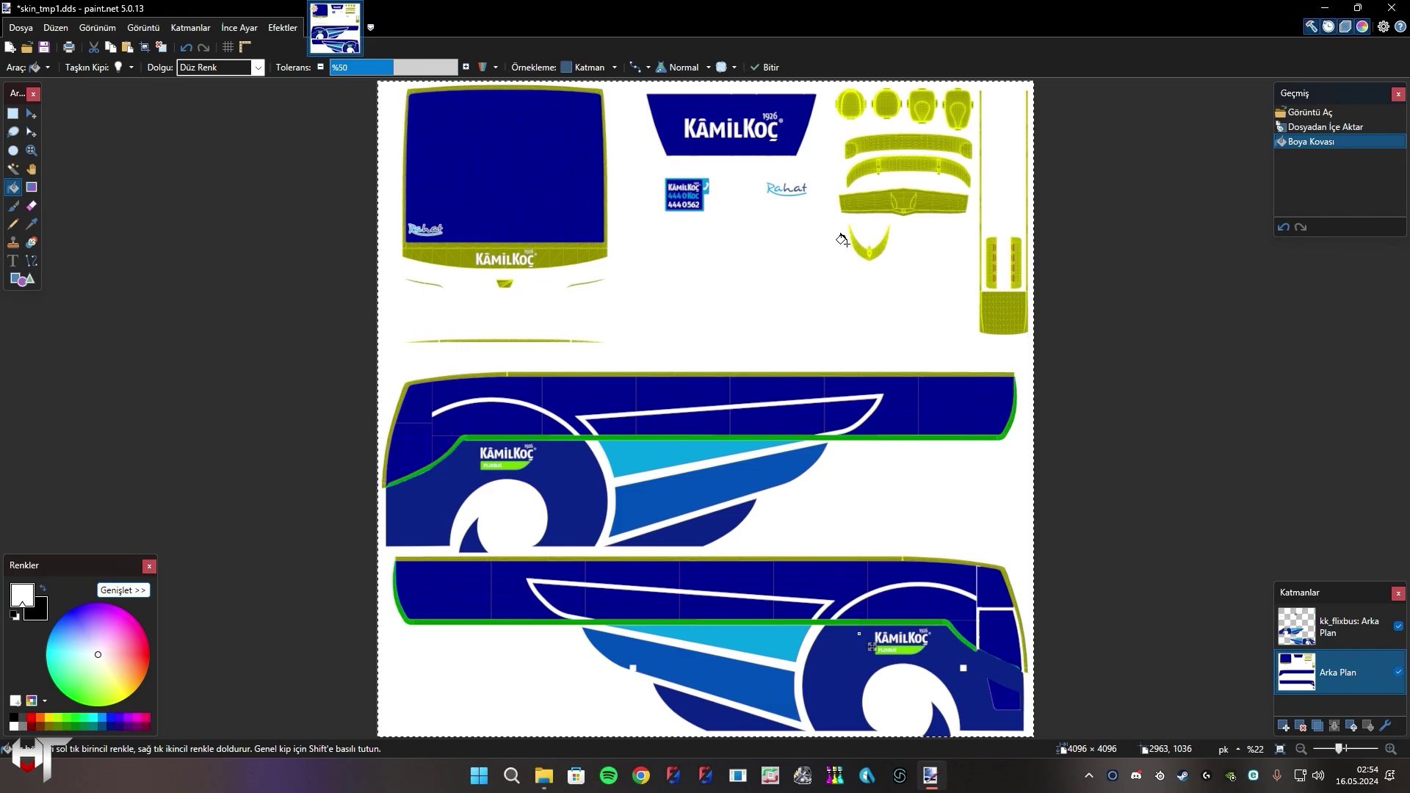
pyautogui.click(19, 209)
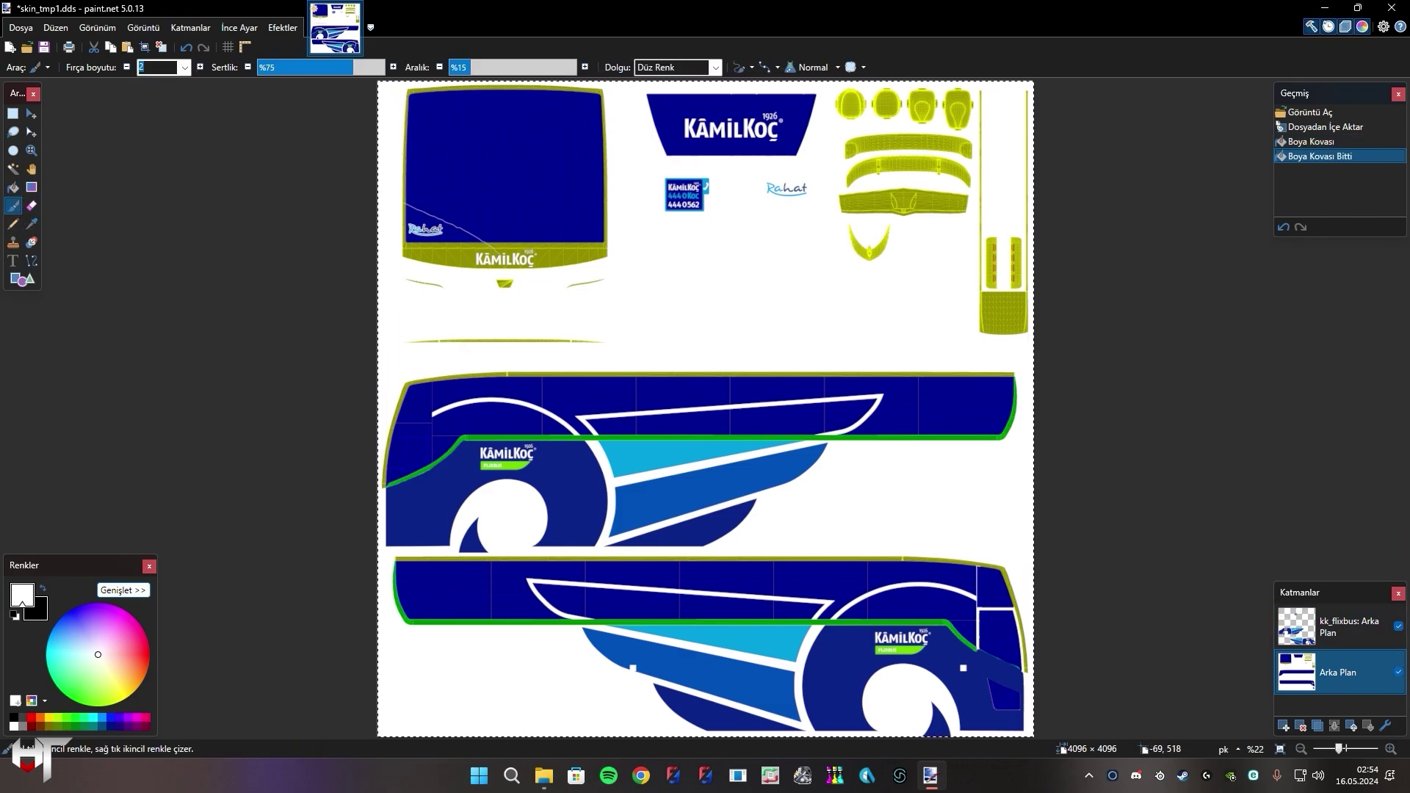
# Paint the entire base layer white with a 2000-size brush, then select the whole canvas.
pyautogui.moveTo(405, 153); pyautogui.dragTo(571, 144)
pyautogui.click(184, 66)
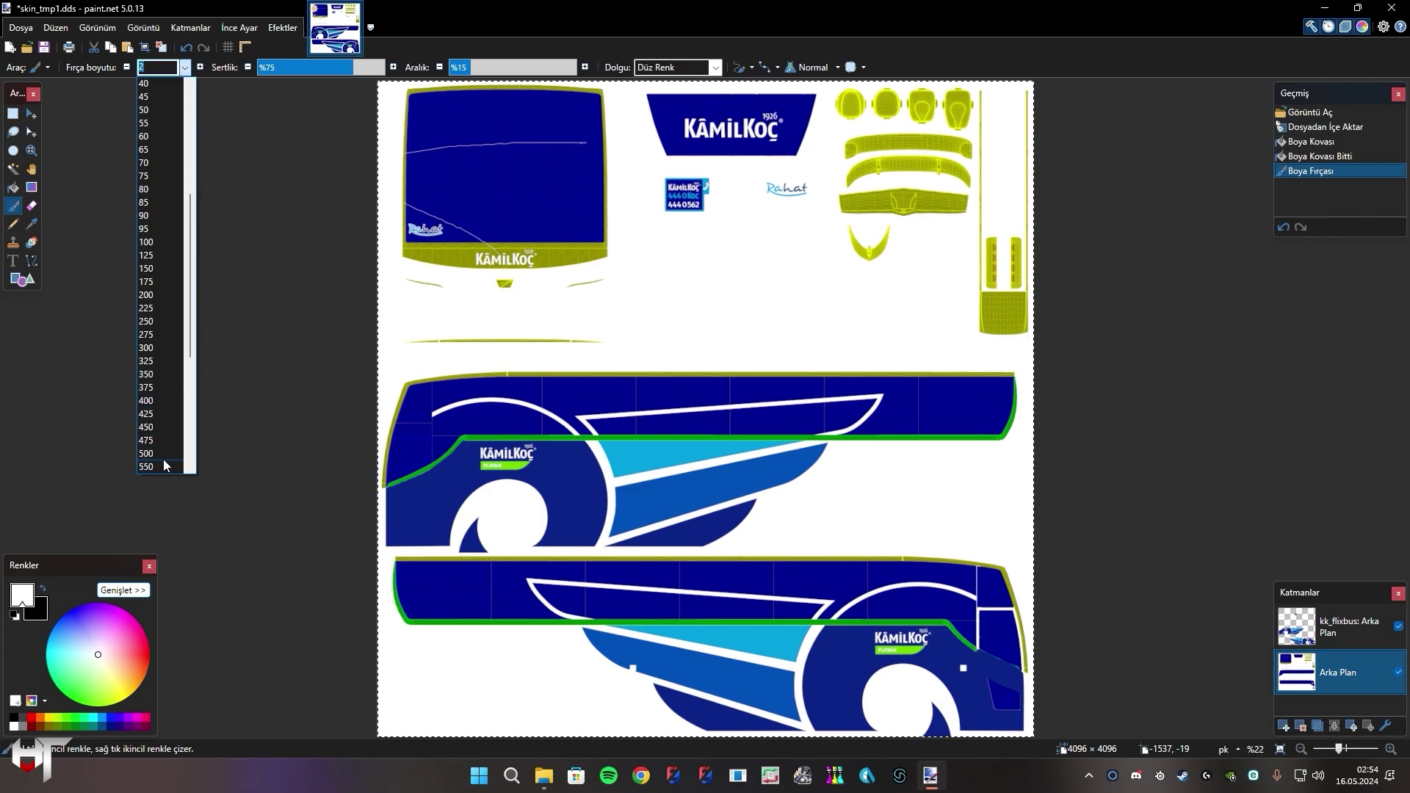
pyautogui.scroll(-5, 163, 460)
pyautogui.click(161, 467)
pyautogui.moveTo(557, 314)
pyautogui.mouseDown()
pyautogui.moveTo(845, 121)
pyautogui.moveTo(872, 158)
pyautogui.mouseUp()
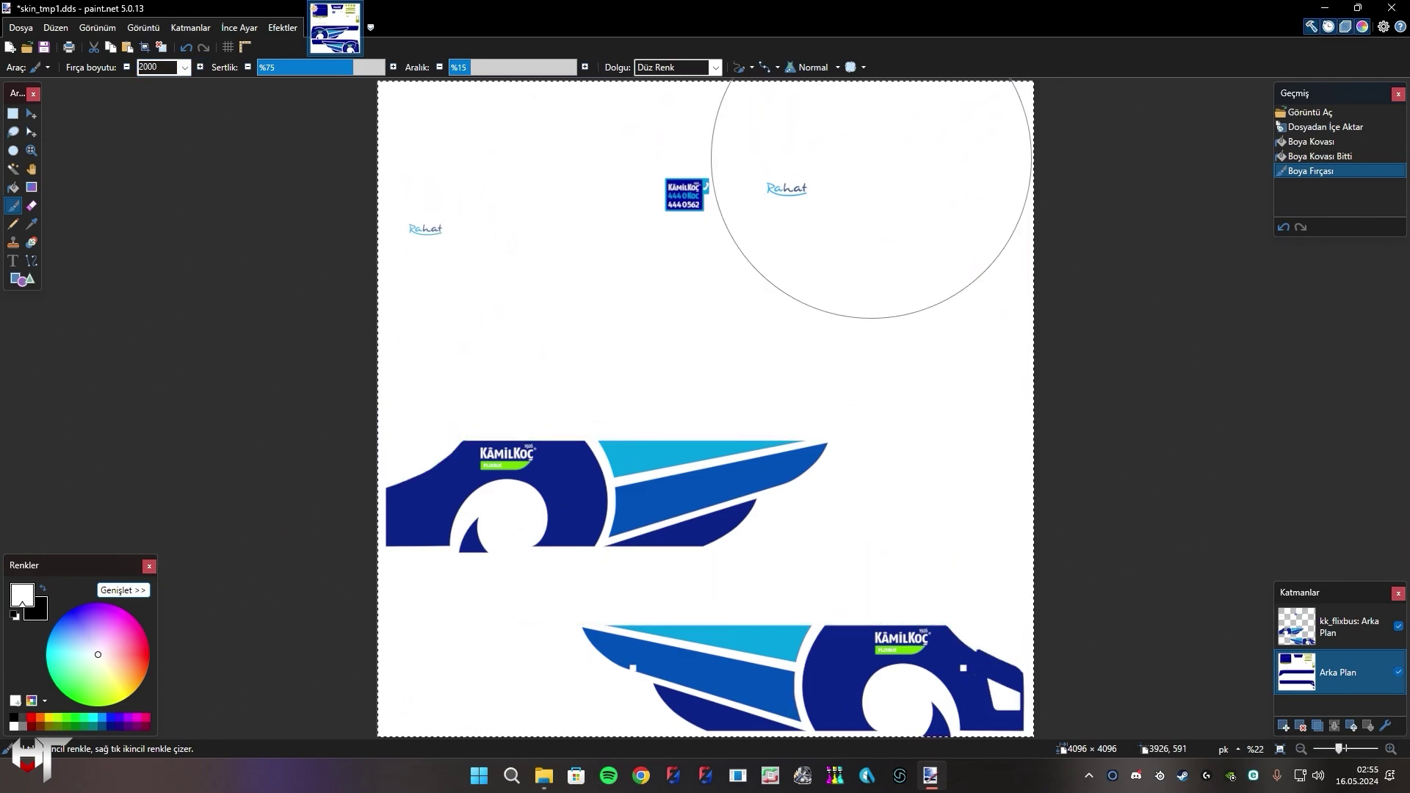
pyautogui.moveTo(1149, 180); pyautogui.dragTo(2, 79)
pyautogui.click(14, 114)
pyautogui.hotkey('ctrl', 'a')
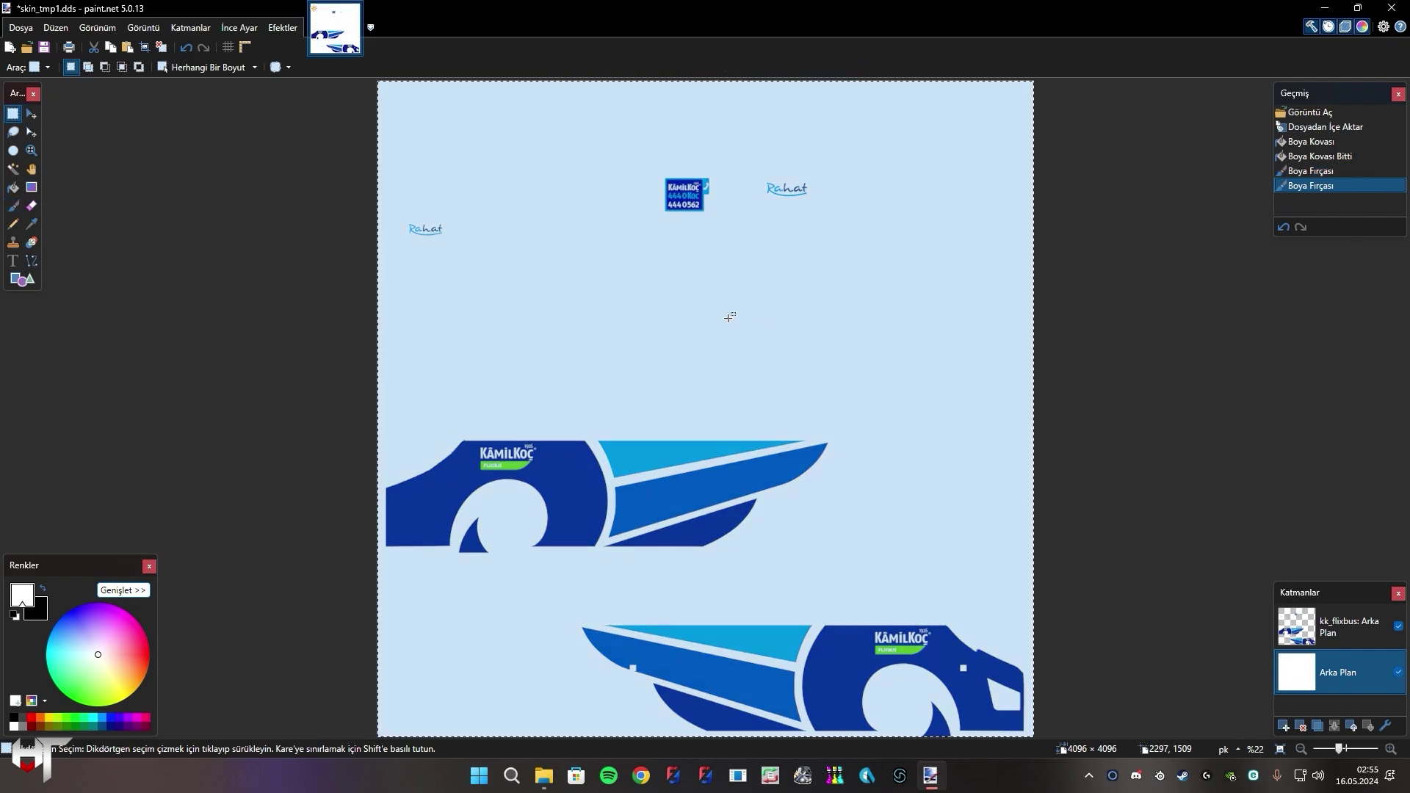
pyautogui.click(20, 27)
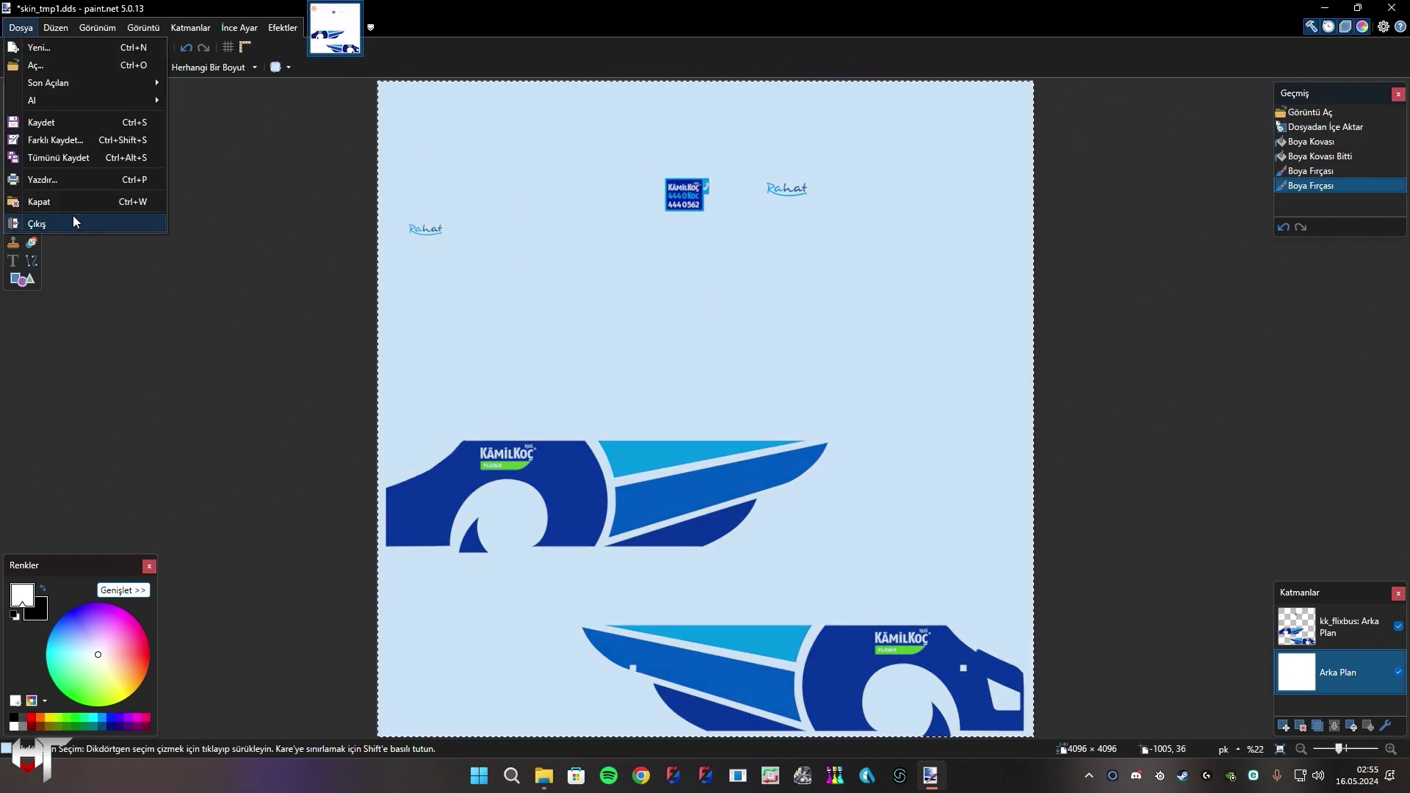
# Save the texture as DDS over skin_tmp1.dds with BC3 (DXT5) compression, flattening it.
pyautogui.click(73, 139)
pyautogui.click(160, 340)
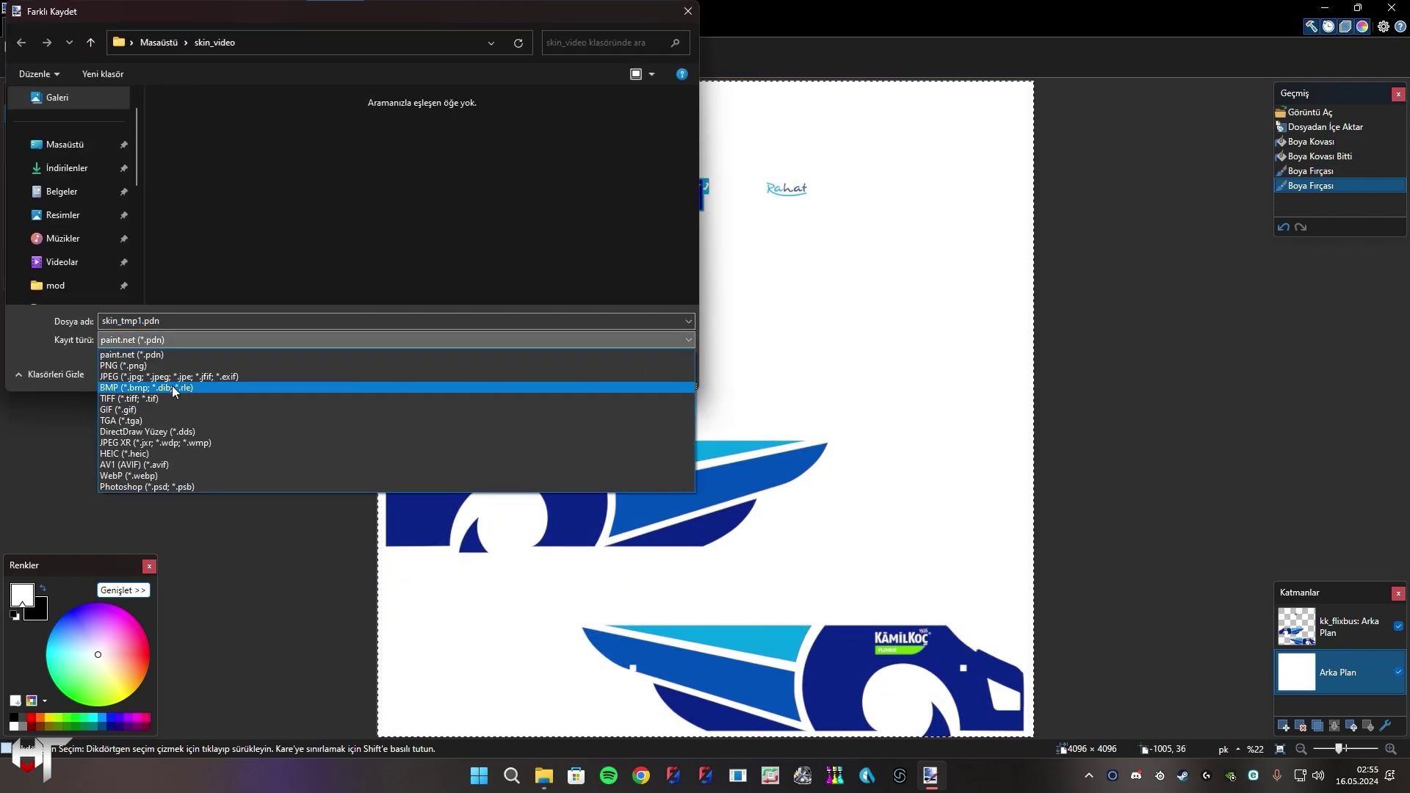
pyautogui.click(174, 435)
pyautogui.doubleClick(193, 122)
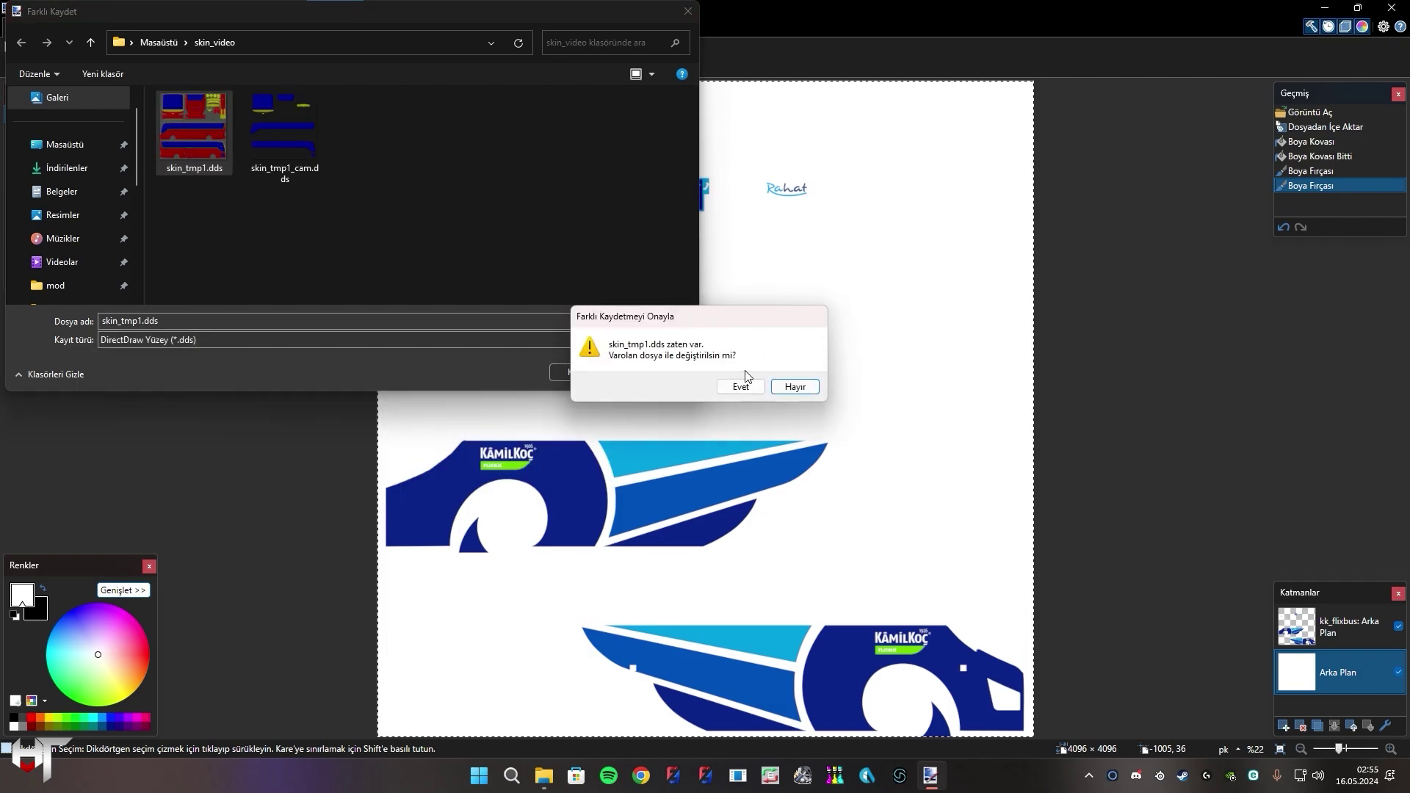
pyautogui.click(714, 383)
pyautogui.click(555, 278)
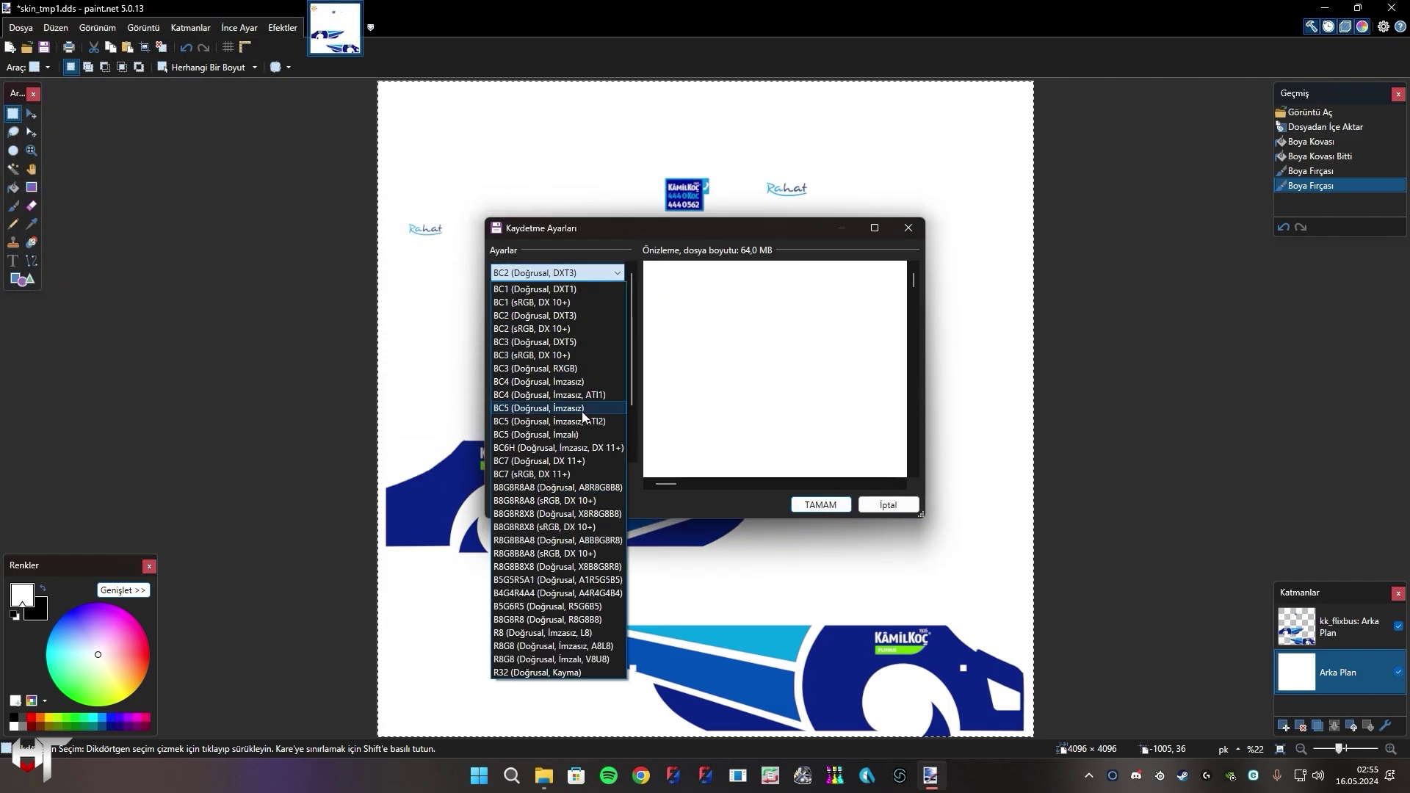
pyautogui.click(551, 342)
pyautogui.click(827, 504)
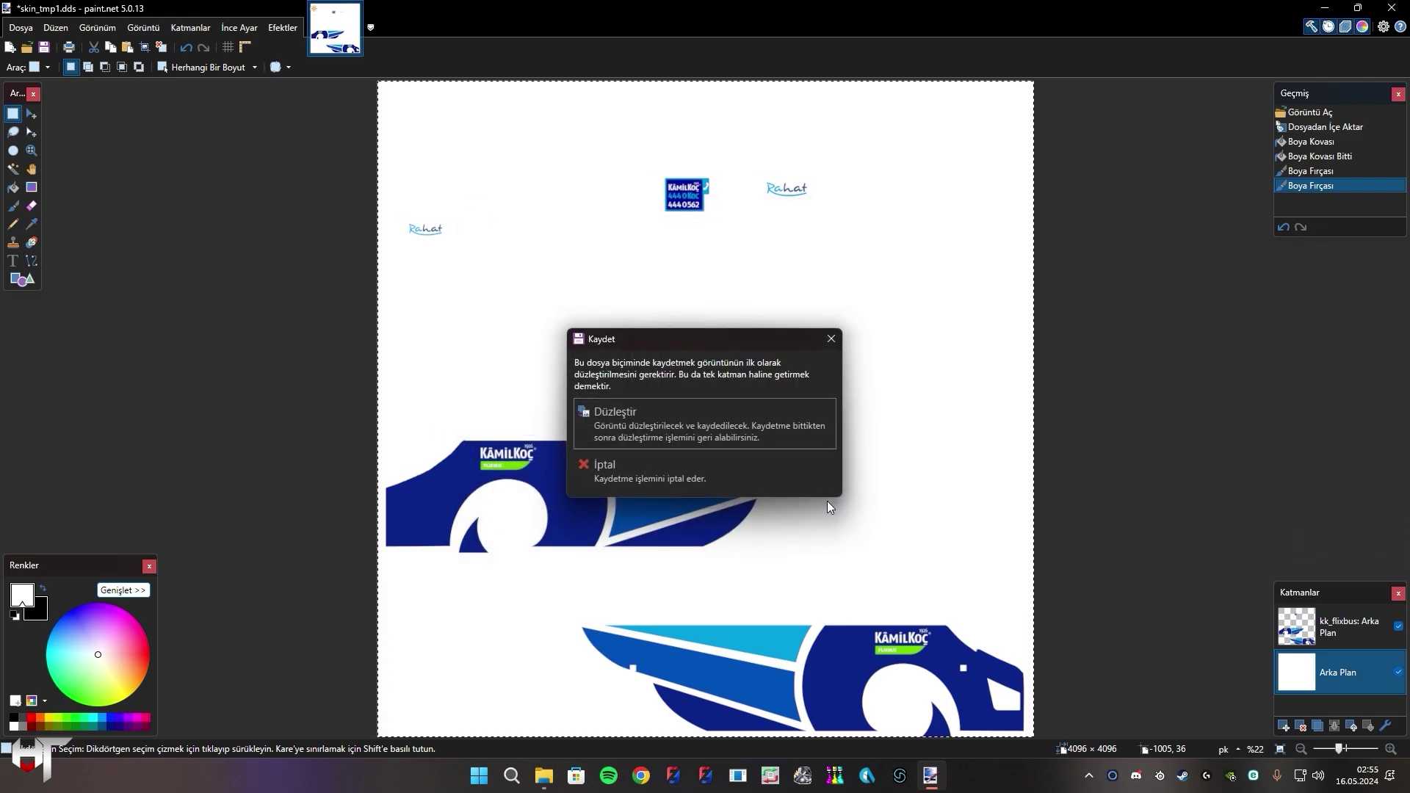
pyautogui.click(659, 417)
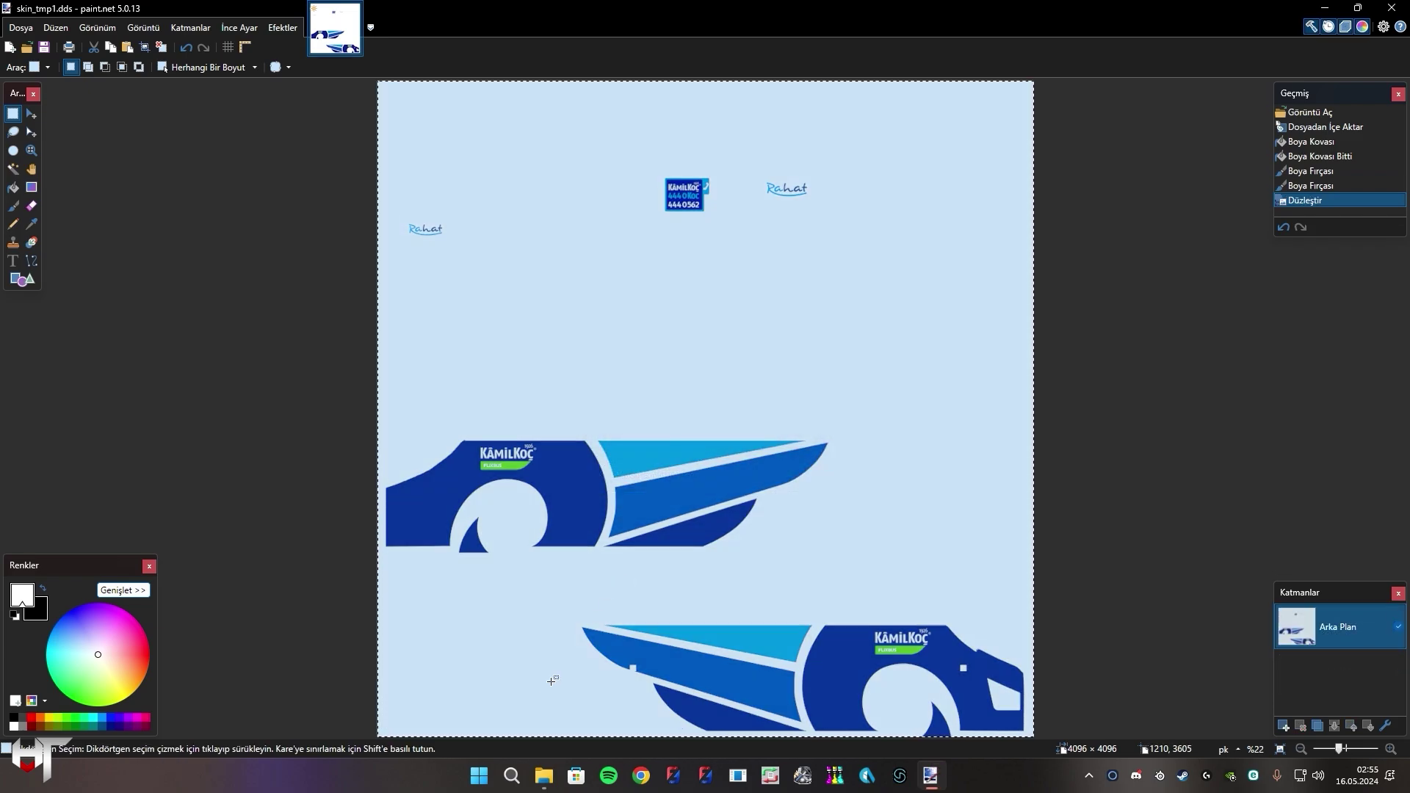
# Drag skin_tmp1_cam.dds from the skin_video folder into paint.net.
pyautogui.click(544, 776)
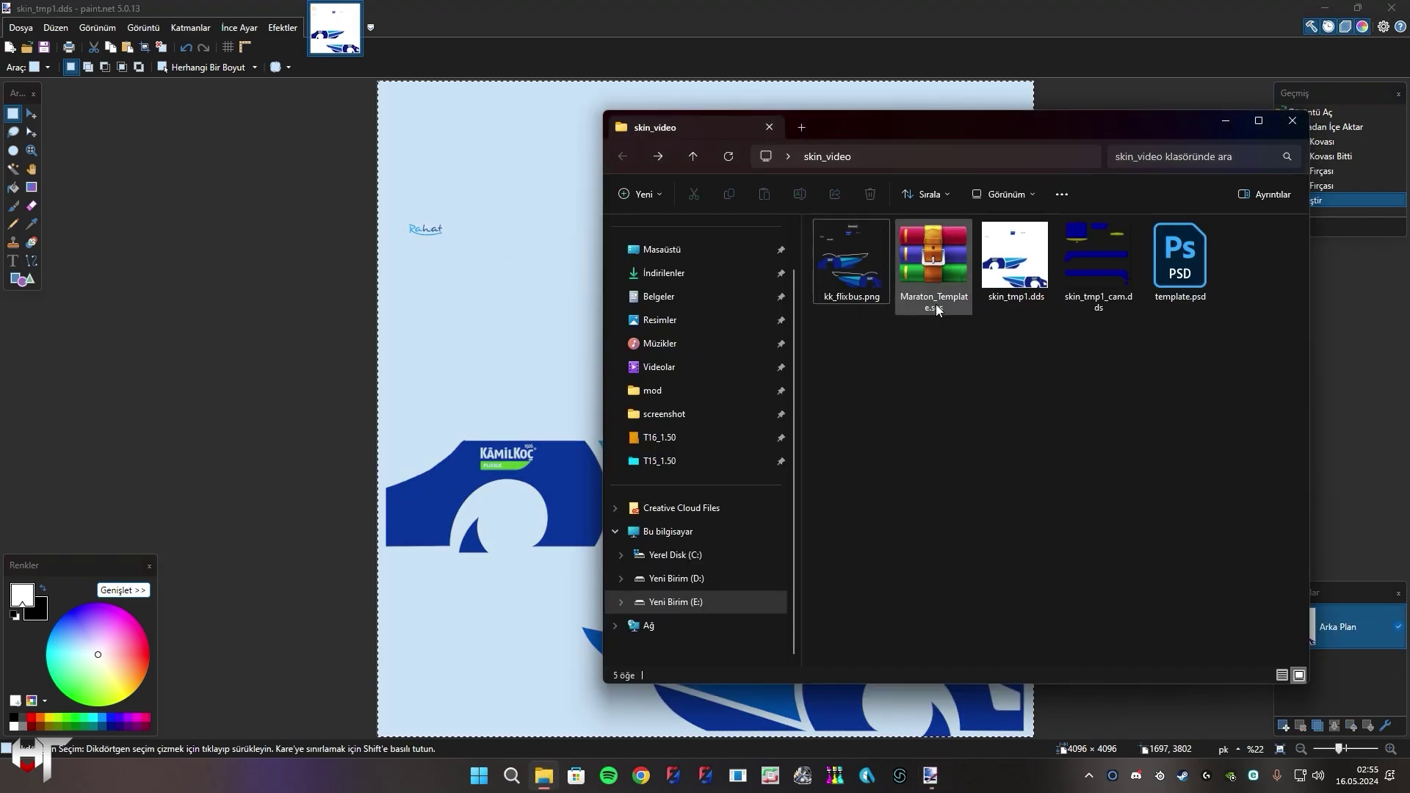
pyautogui.click(1026, 254)
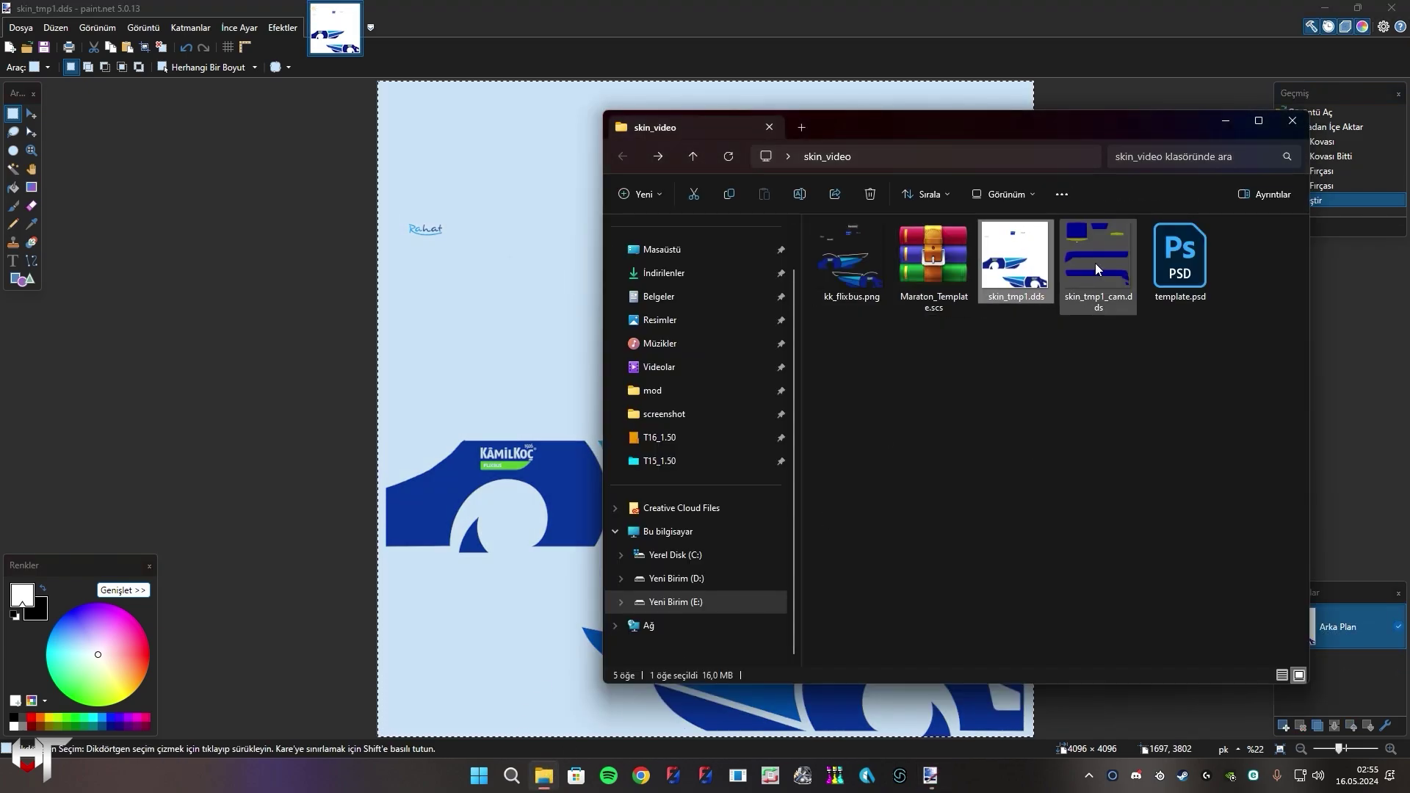
pyautogui.moveTo(1096, 269); pyautogui.dragTo(605, 24)
# Open skin_tmp1_cam.dds, add kk_flixbus.png as a layer, and hide the Arka Plan layer.
pyautogui.click(647, 390)
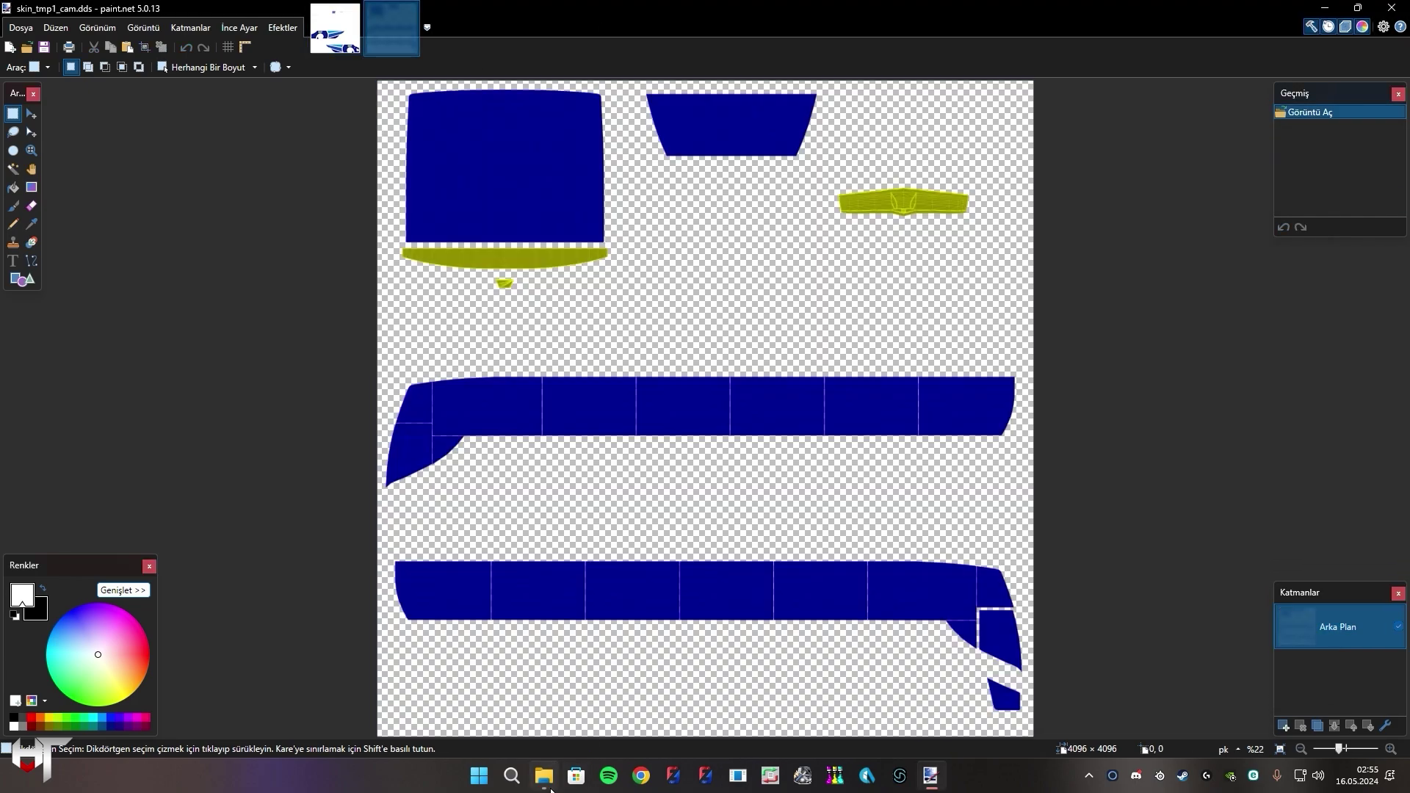
pyautogui.click(547, 779)
pyautogui.moveTo(852, 264)
pyautogui.mouseDown()
pyautogui.moveTo(491, 394)
pyautogui.moveTo(646, 465)
pyautogui.mouseUp()
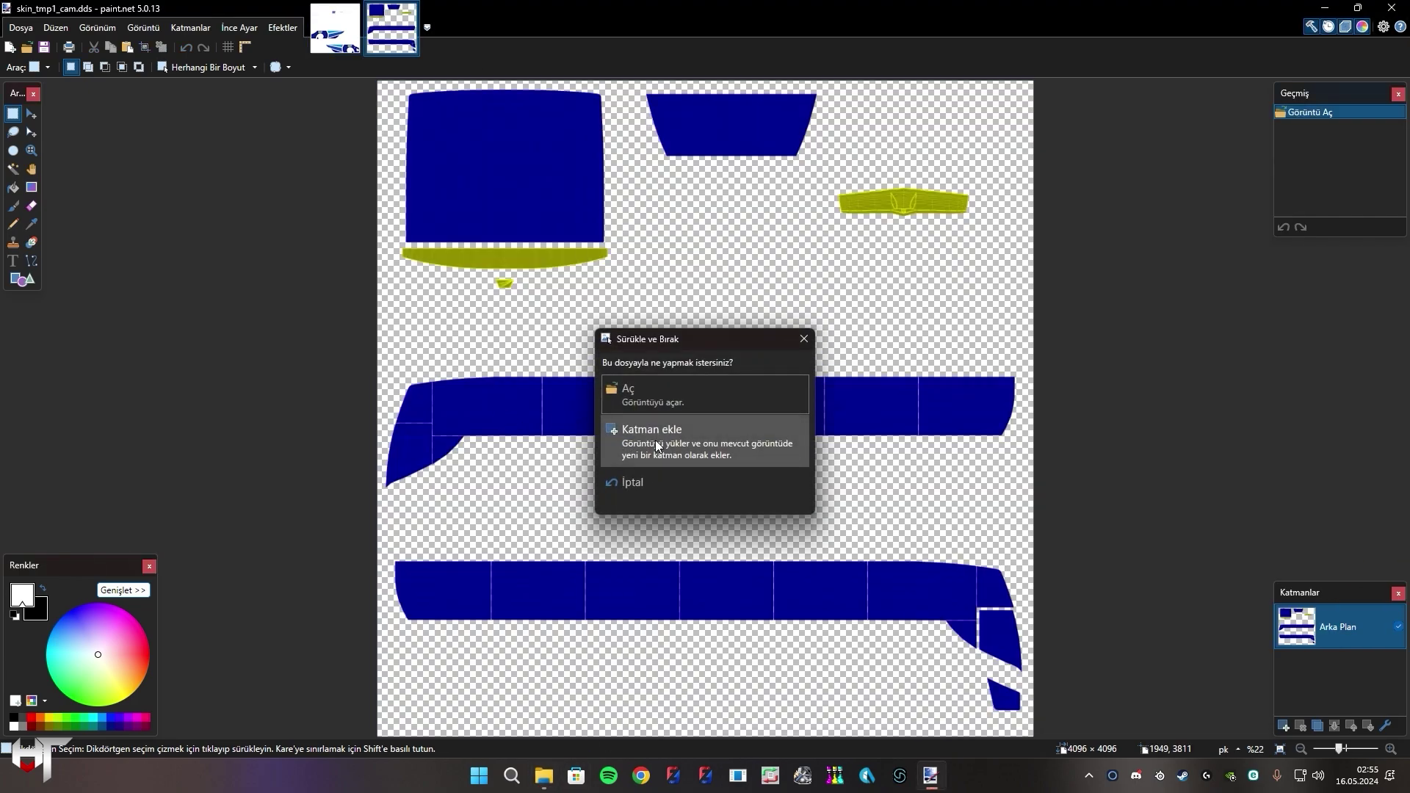
pyautogui.click(657, 433)
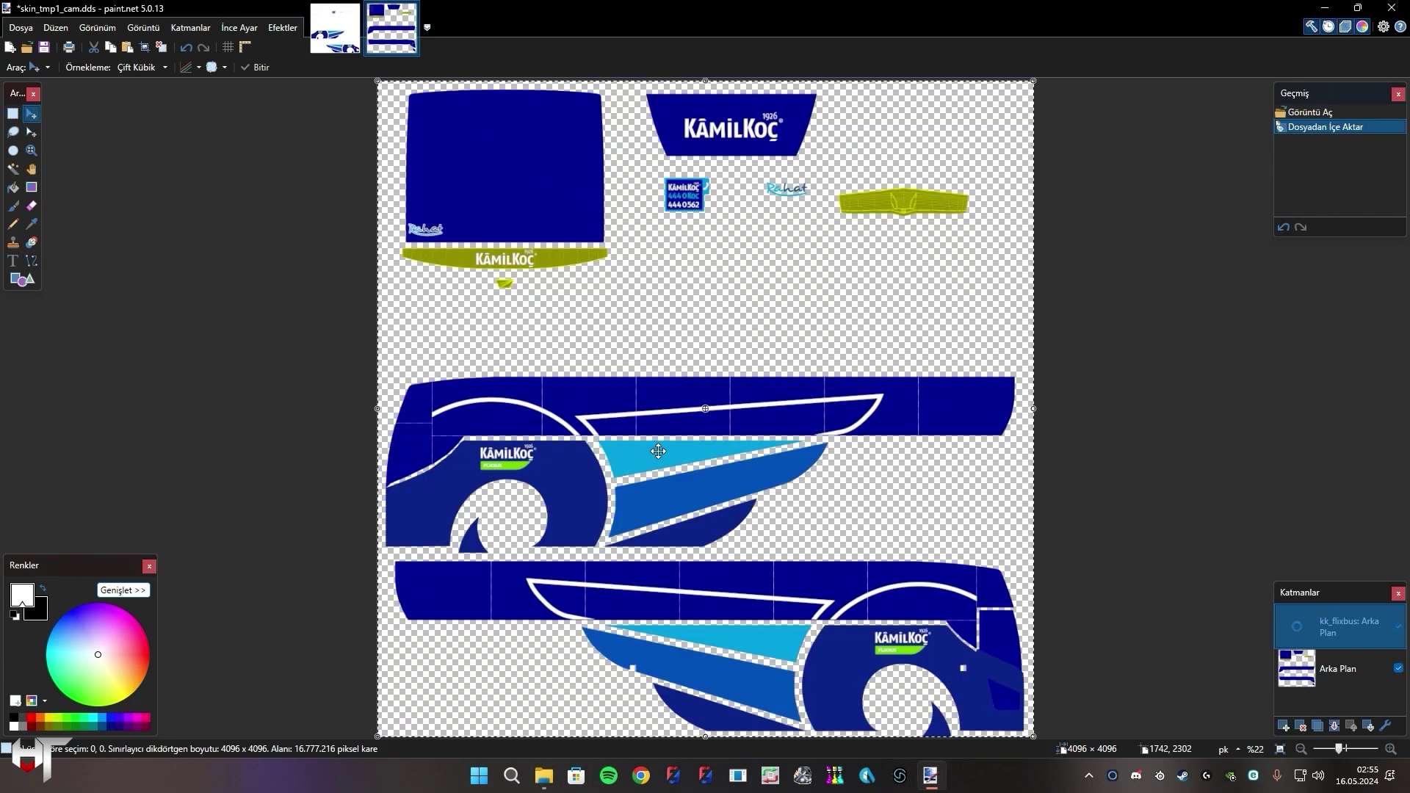
pyautogui.click(1398, 672)
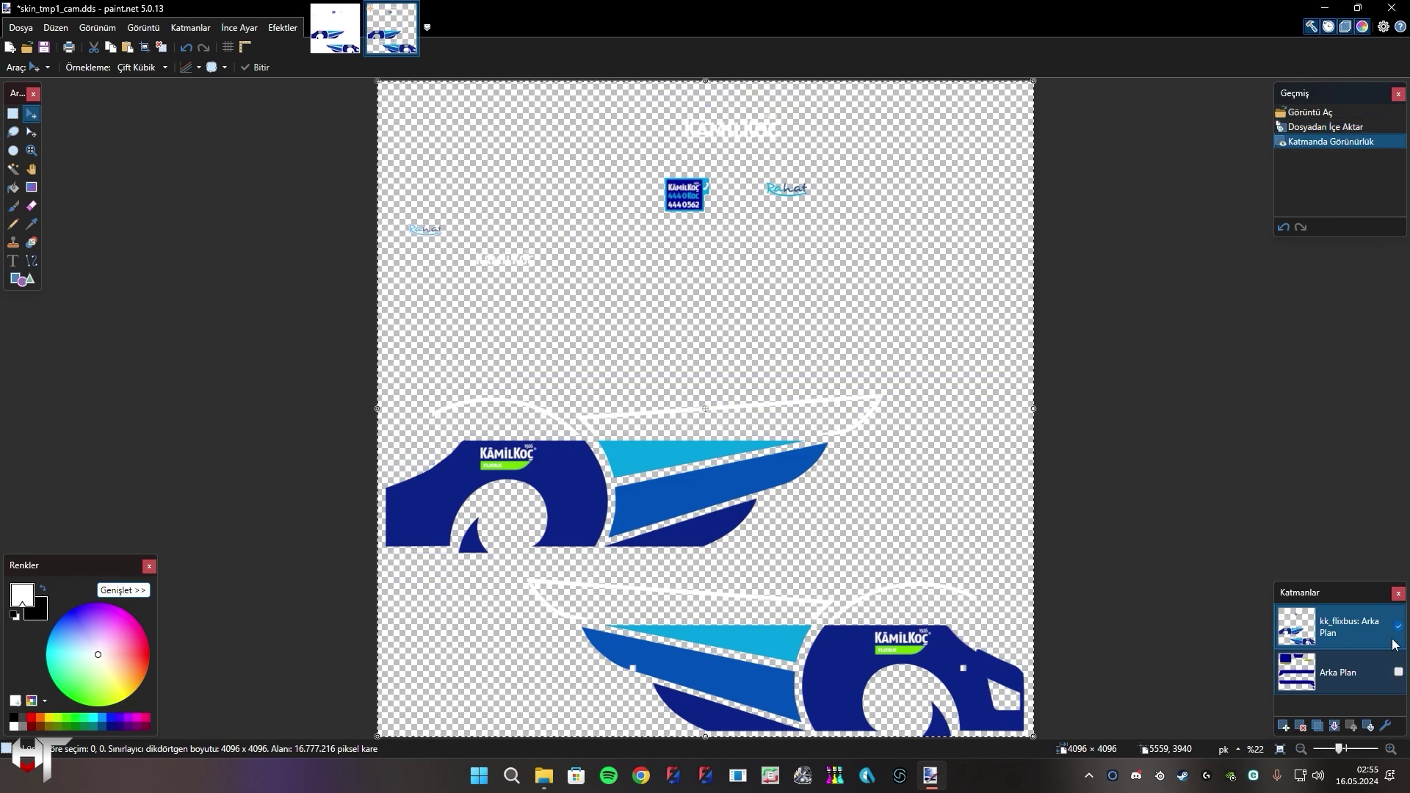
# Save over skin_tmp1_cam.dds as DDS, confirming settings and flattening the image.
pyautogui.click(30, 29)
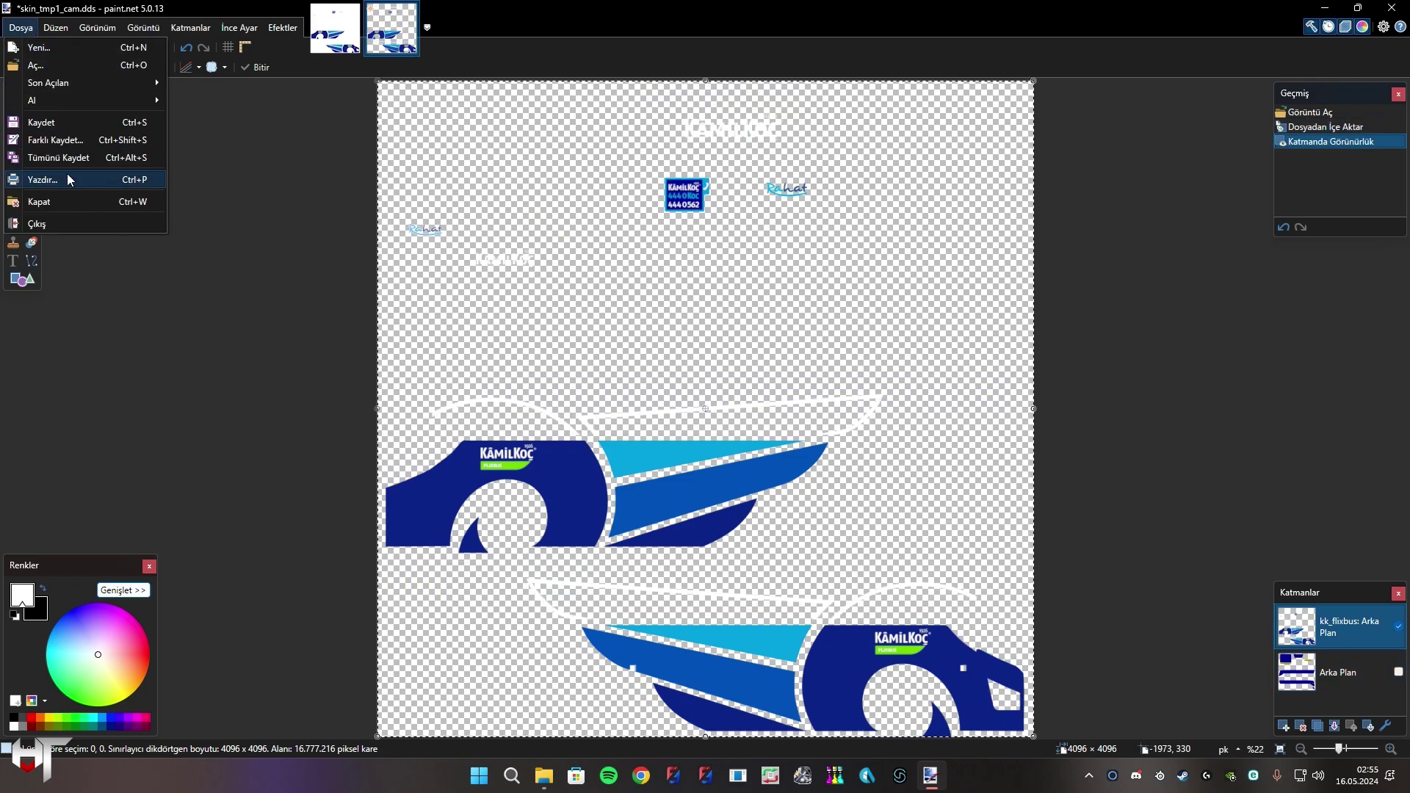
pyautogui.click(60, 138)
pyautogui.click(191, 343)
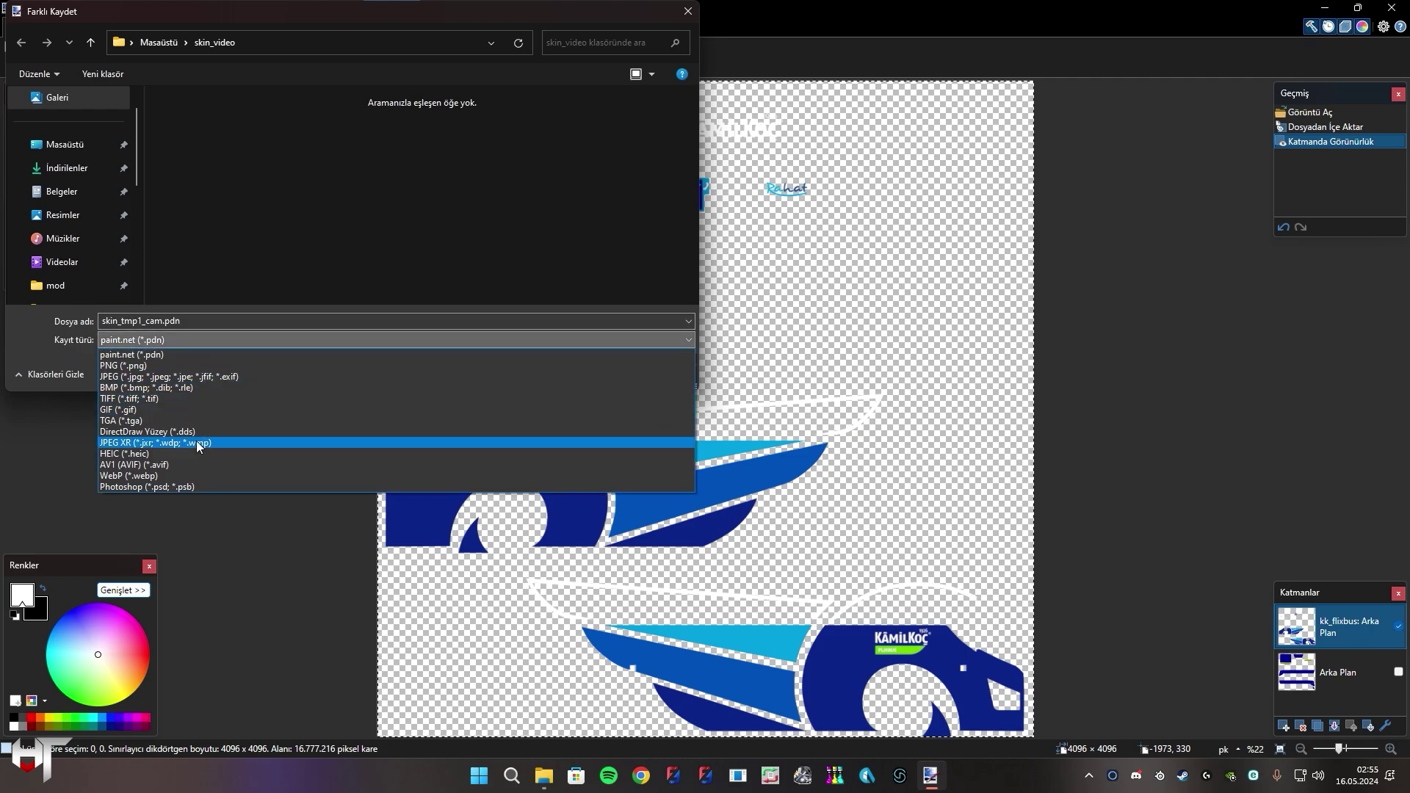
pyautogui.click(199, 439)
pyautogui.click(582, 373)
pyautogui.click(761, 387)
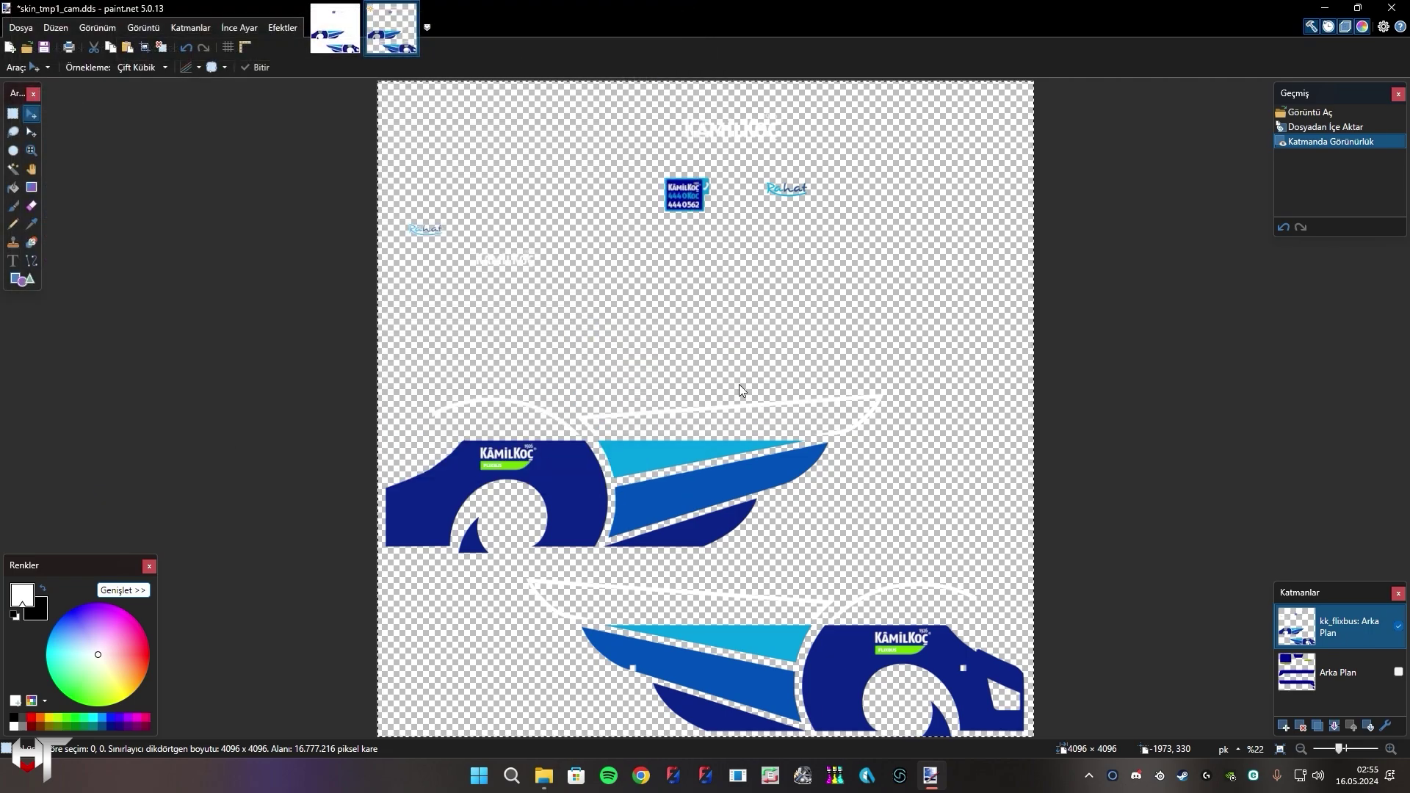
pyautogui.click(825, 503)
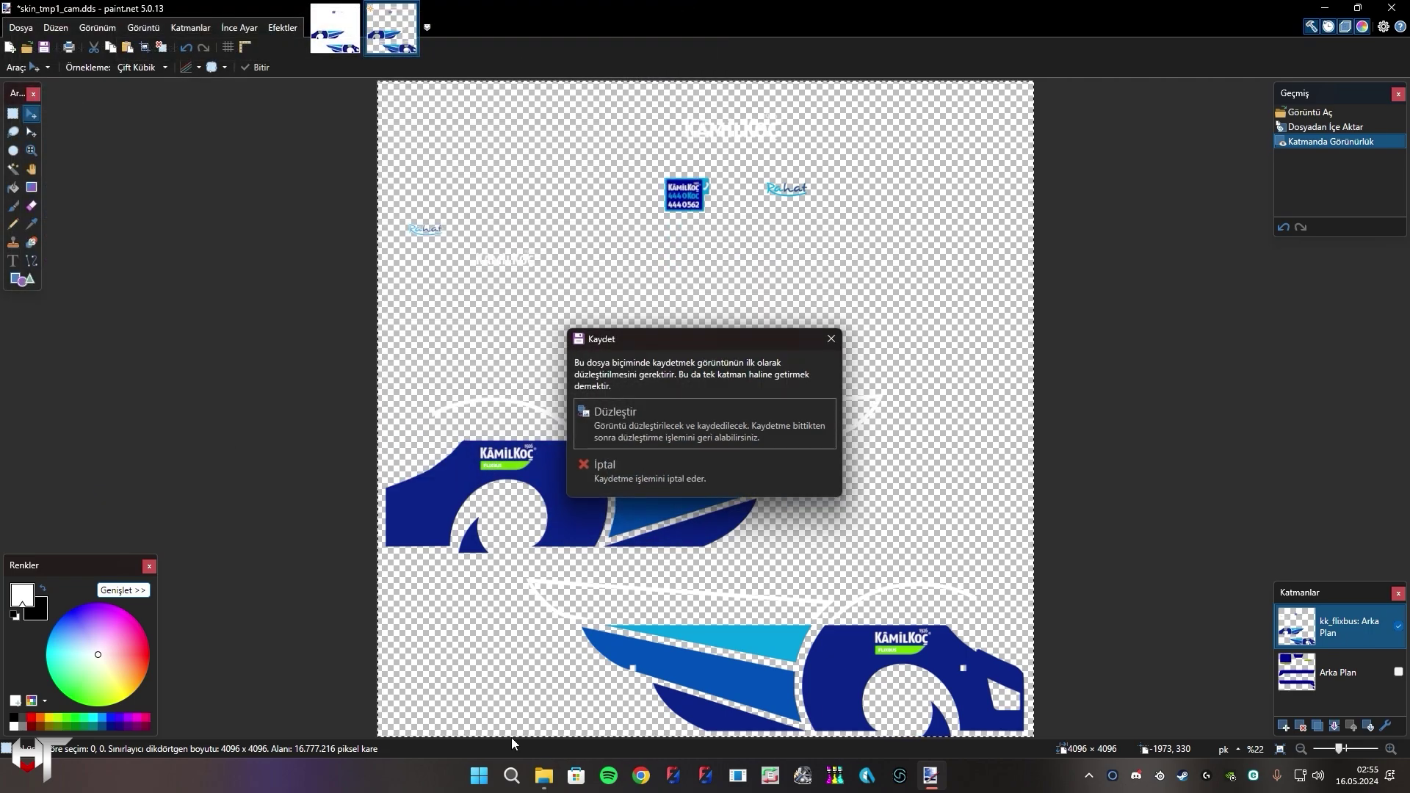
pyautogui.click(678, 418)
pyautogui.click(544, 775)
pyautogui.click(1115, 414)
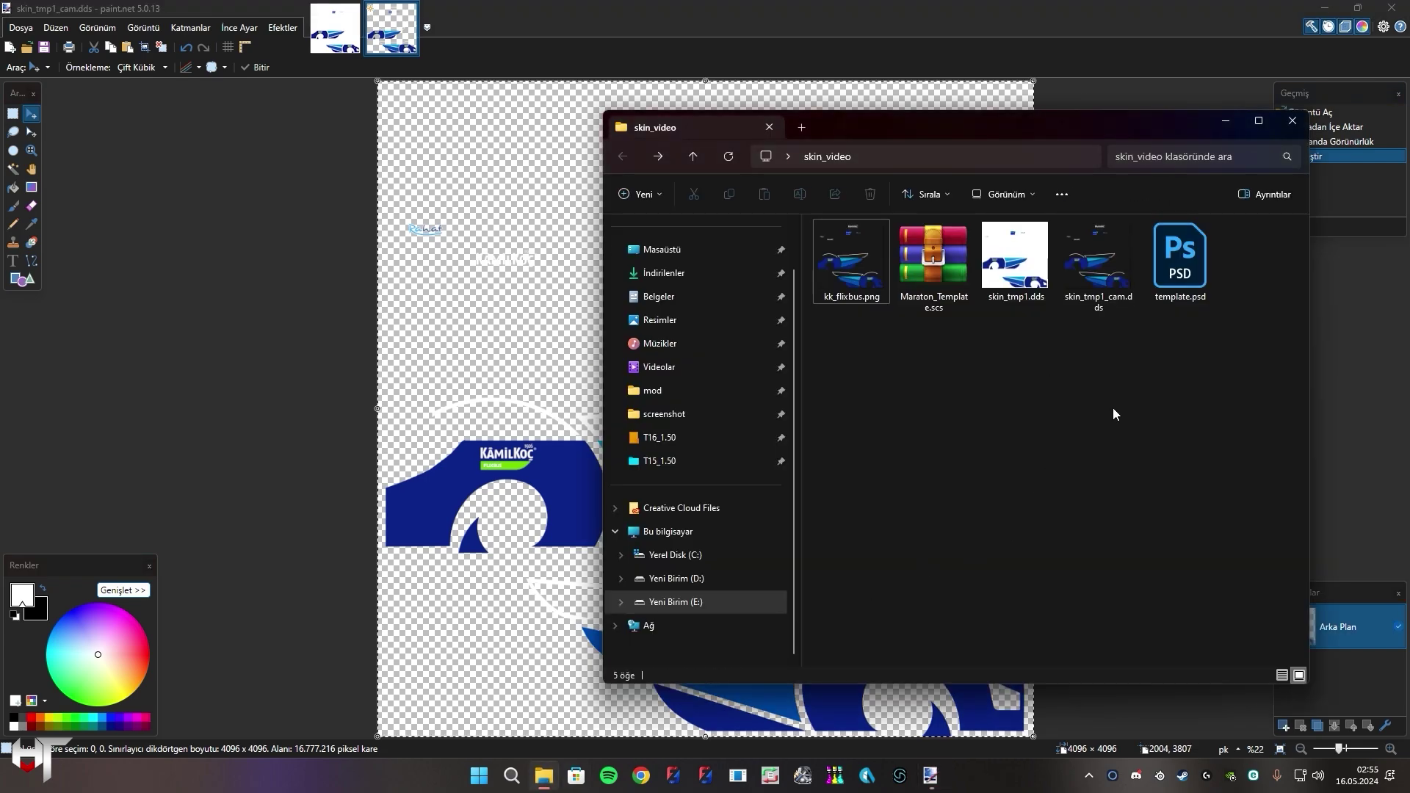
# Browse Maraton_Template.scs to hvt_template\maraton\skin in WinRAR to check the skin_tmp textures, then close it.
pyautogui.doubleClick(942, 266)
pyautogui.doubleClick(472, 275)
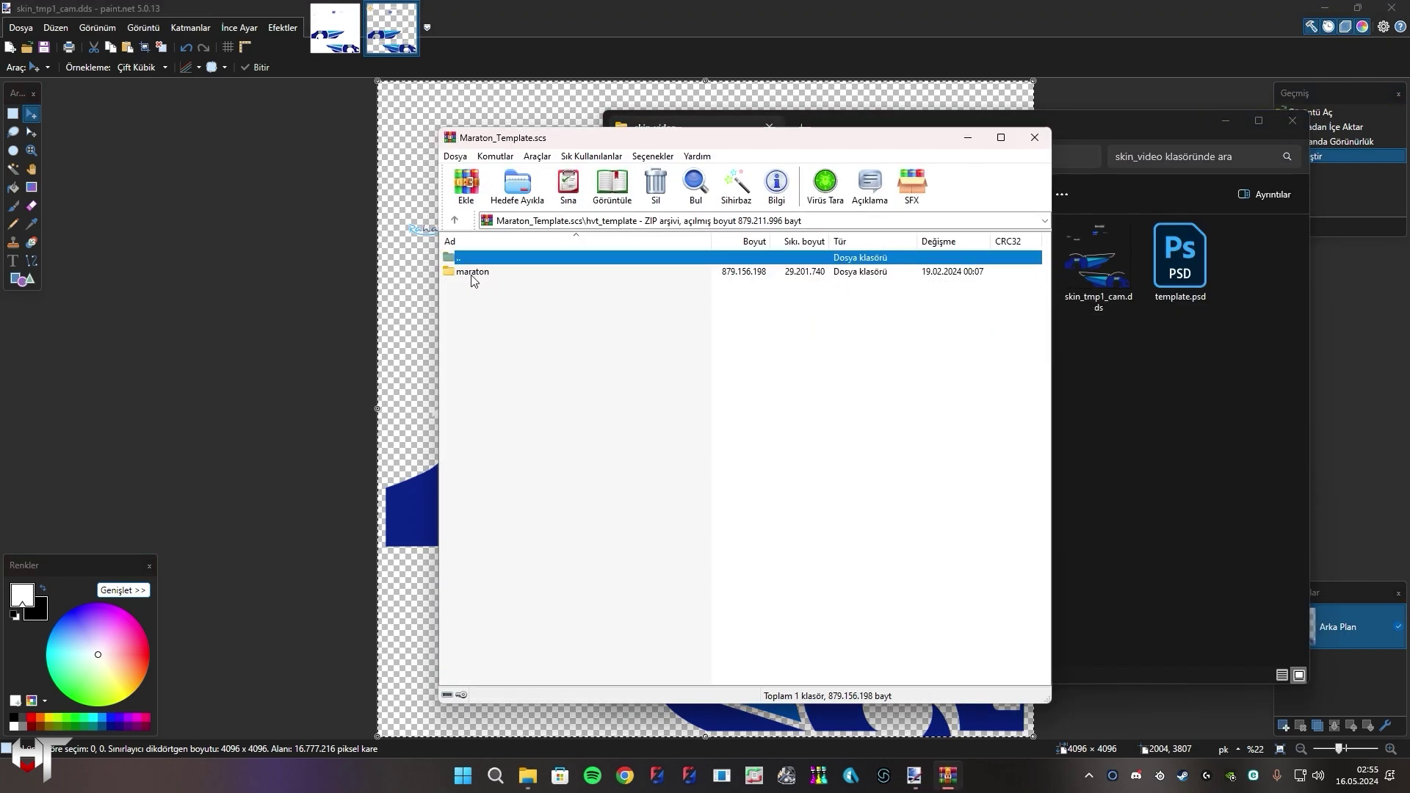
pyautogui.doubleClick(471, 276)
pyautogui.doubleClick(466, 342)
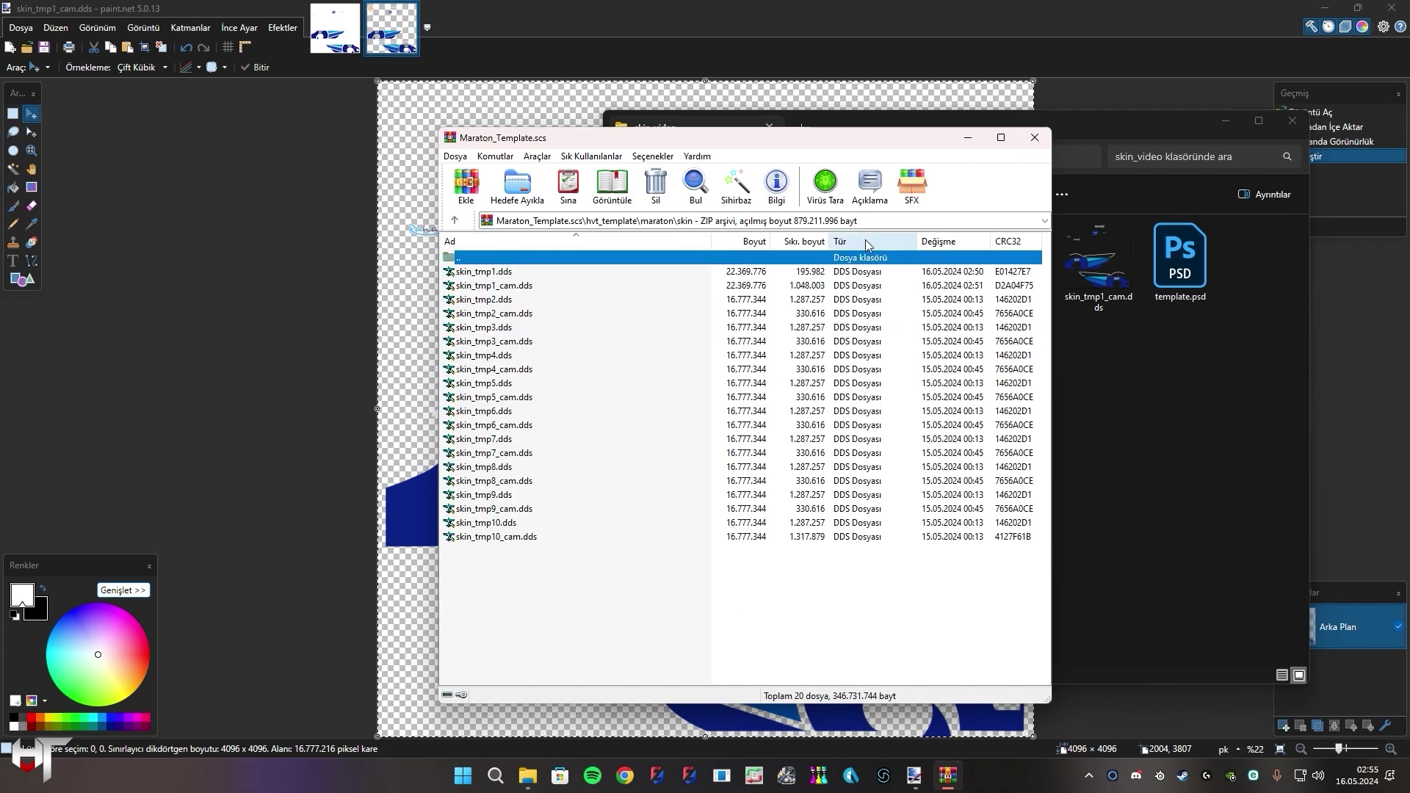
pyautogui.click(1033, 138)
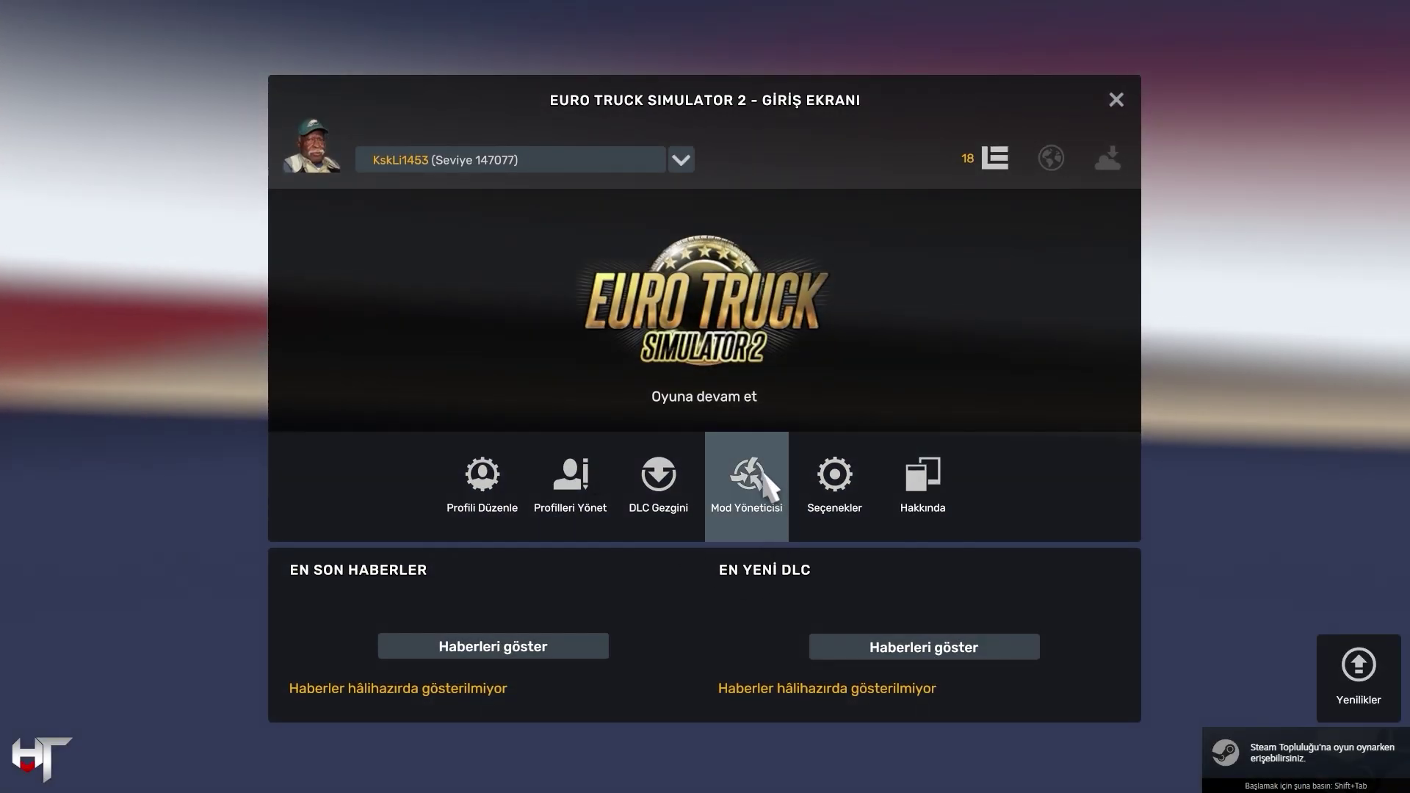
# Verify [Template] Temsa Maraton VIP 2019-2023 sits above the base Temsa mod, then confirm leaving.
pyautogui.click(747, 476)
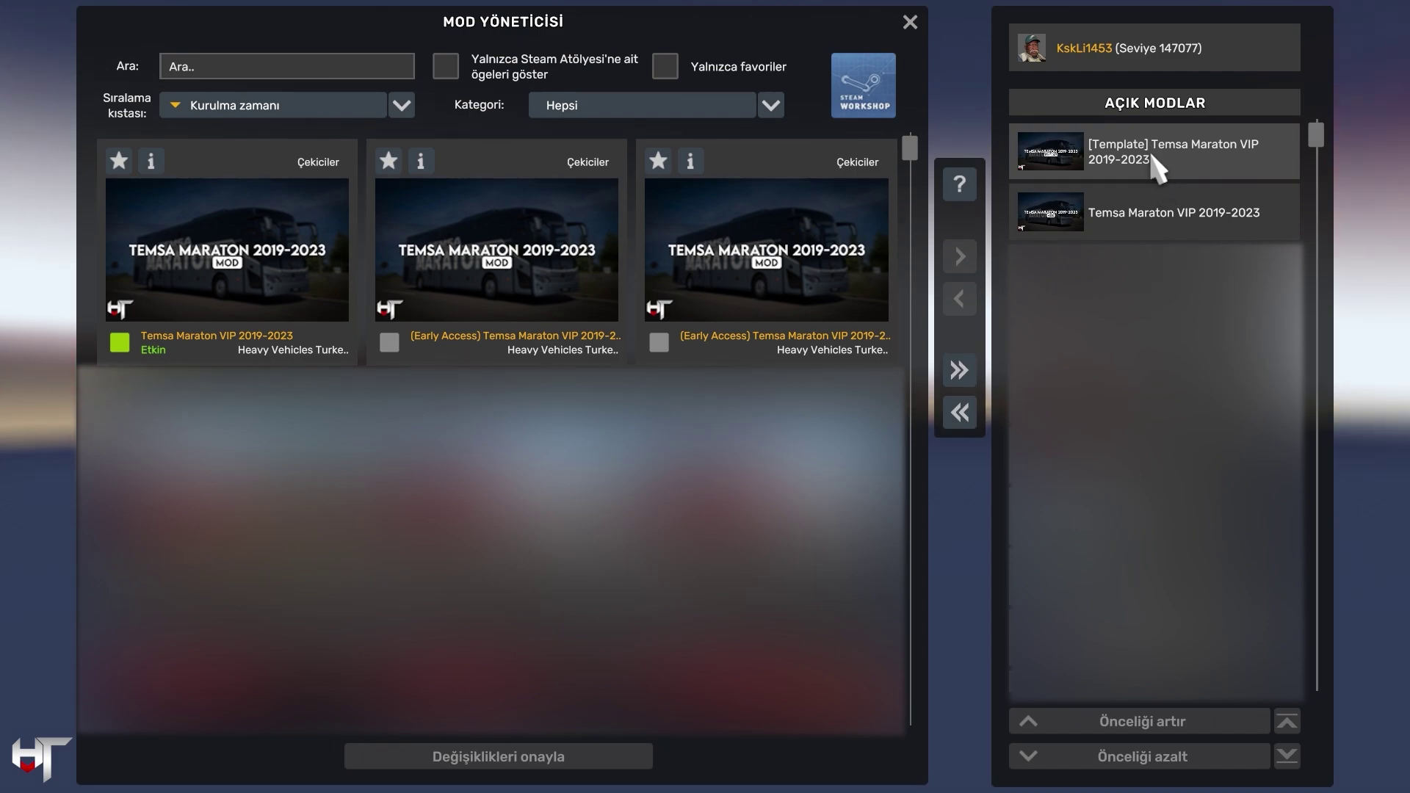
pyautogui.click(1159, 168)
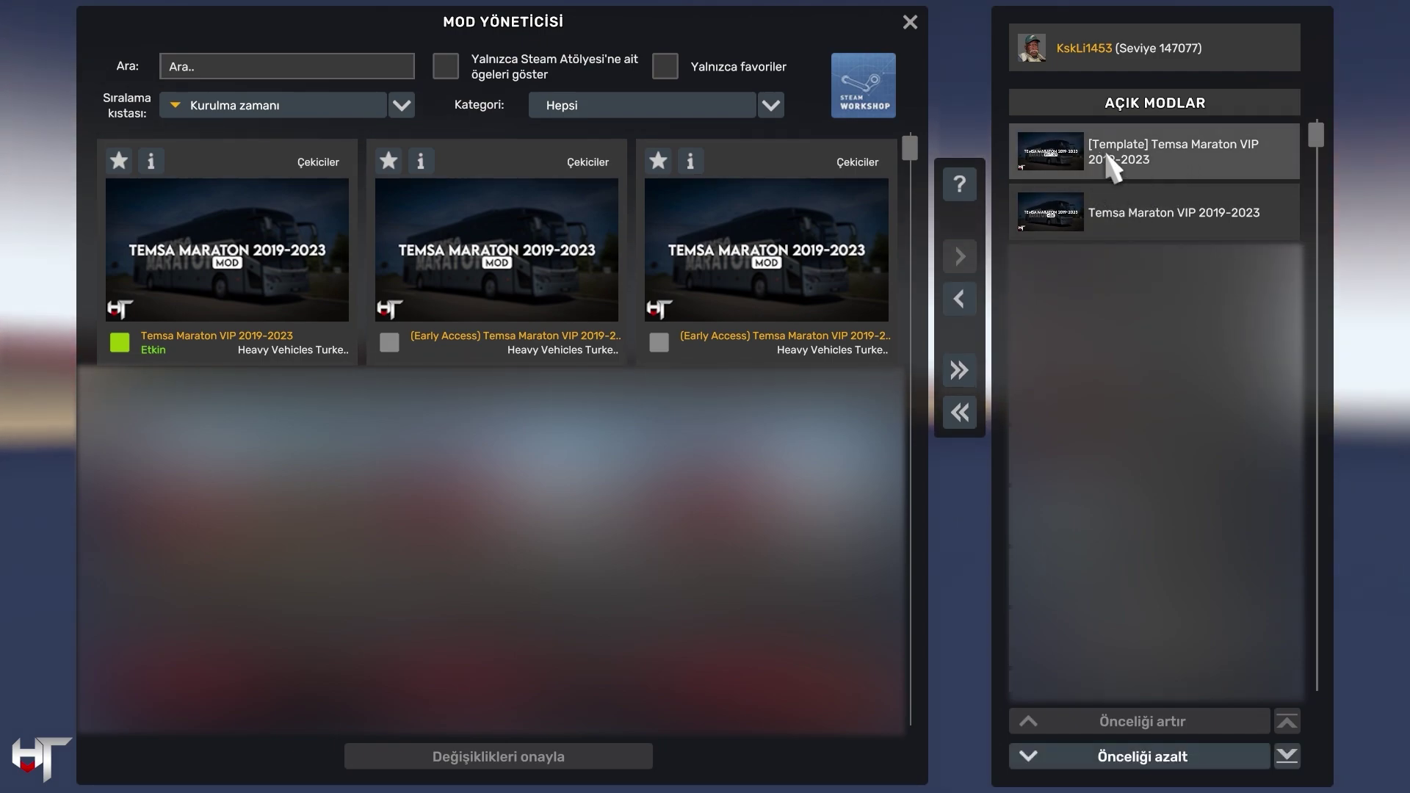
pyautogui.click(1113, 217)
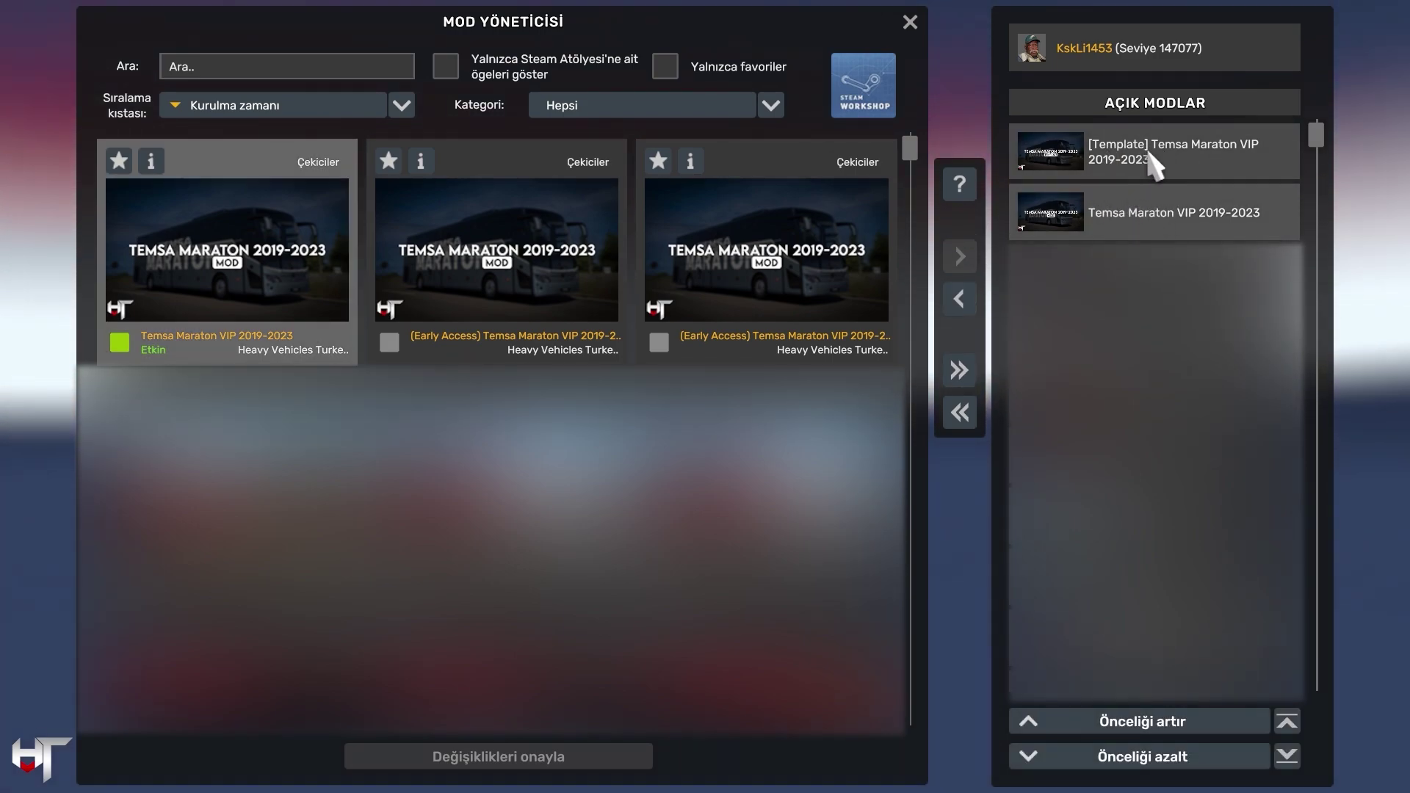
pyautogui.click(911, 28)
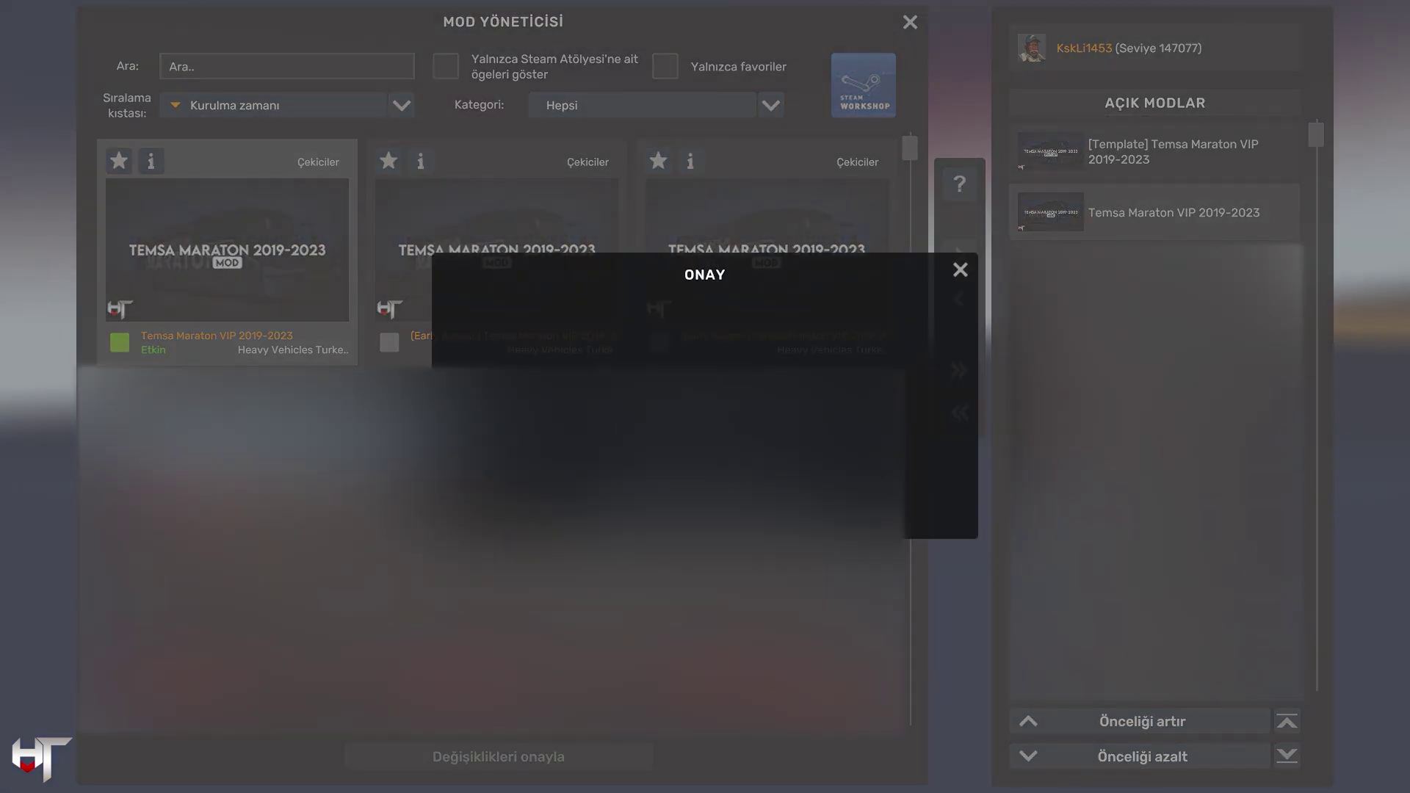
pyautogui.click(899, 370)
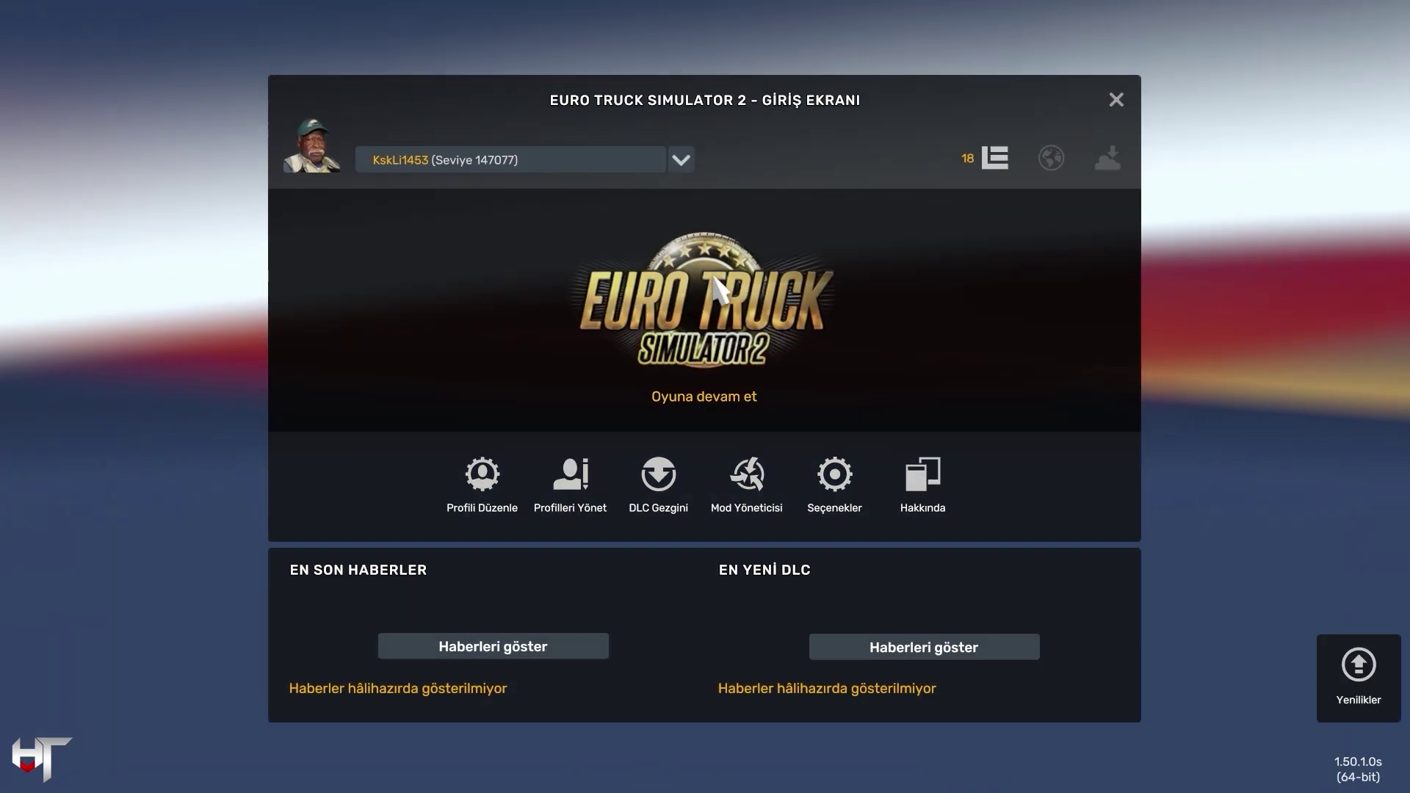
# Continue the saved game and customize a Temsa bus from the online dealer offers.
pyautogui.click(714, 279)
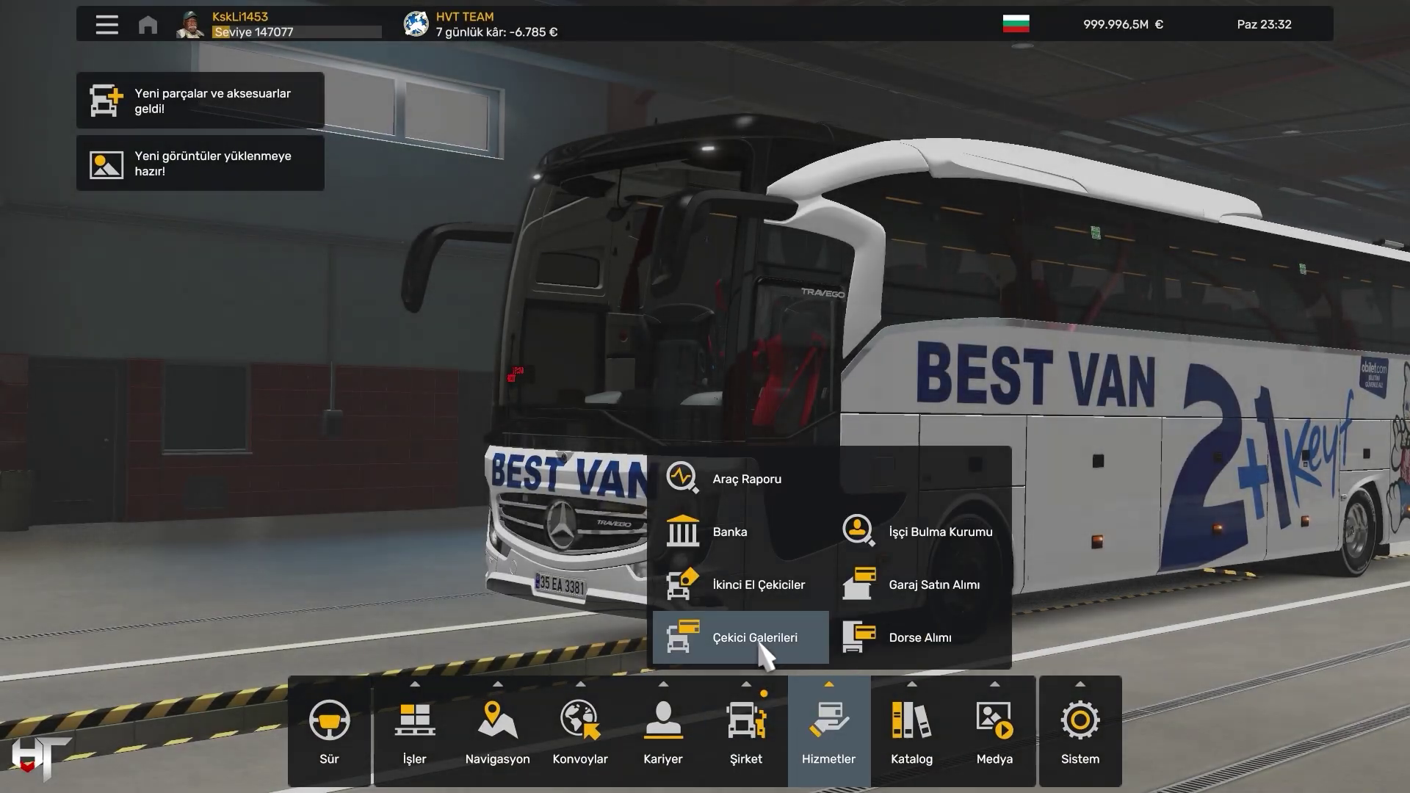
pyautogui.click(725, 646)
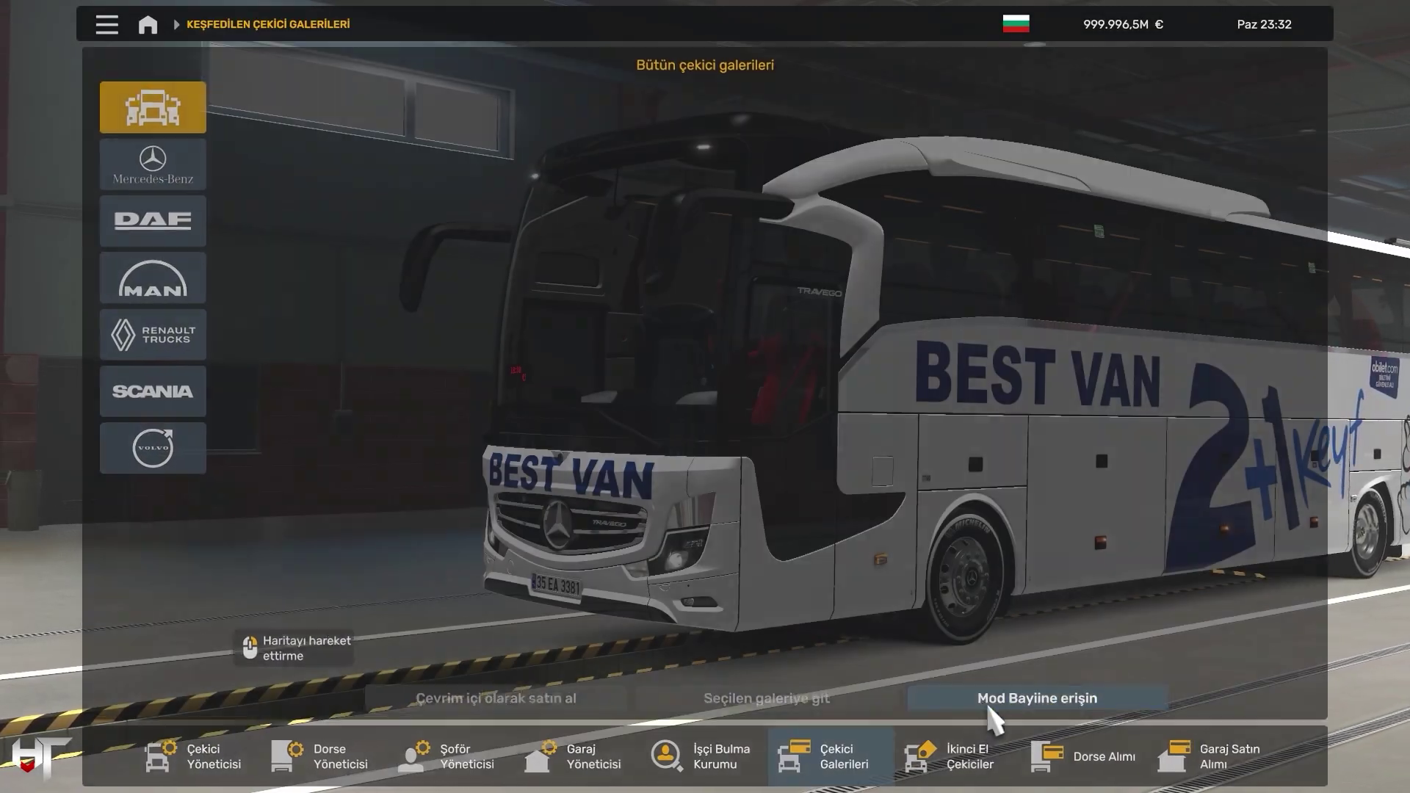
pyautogui.click(985, 711)
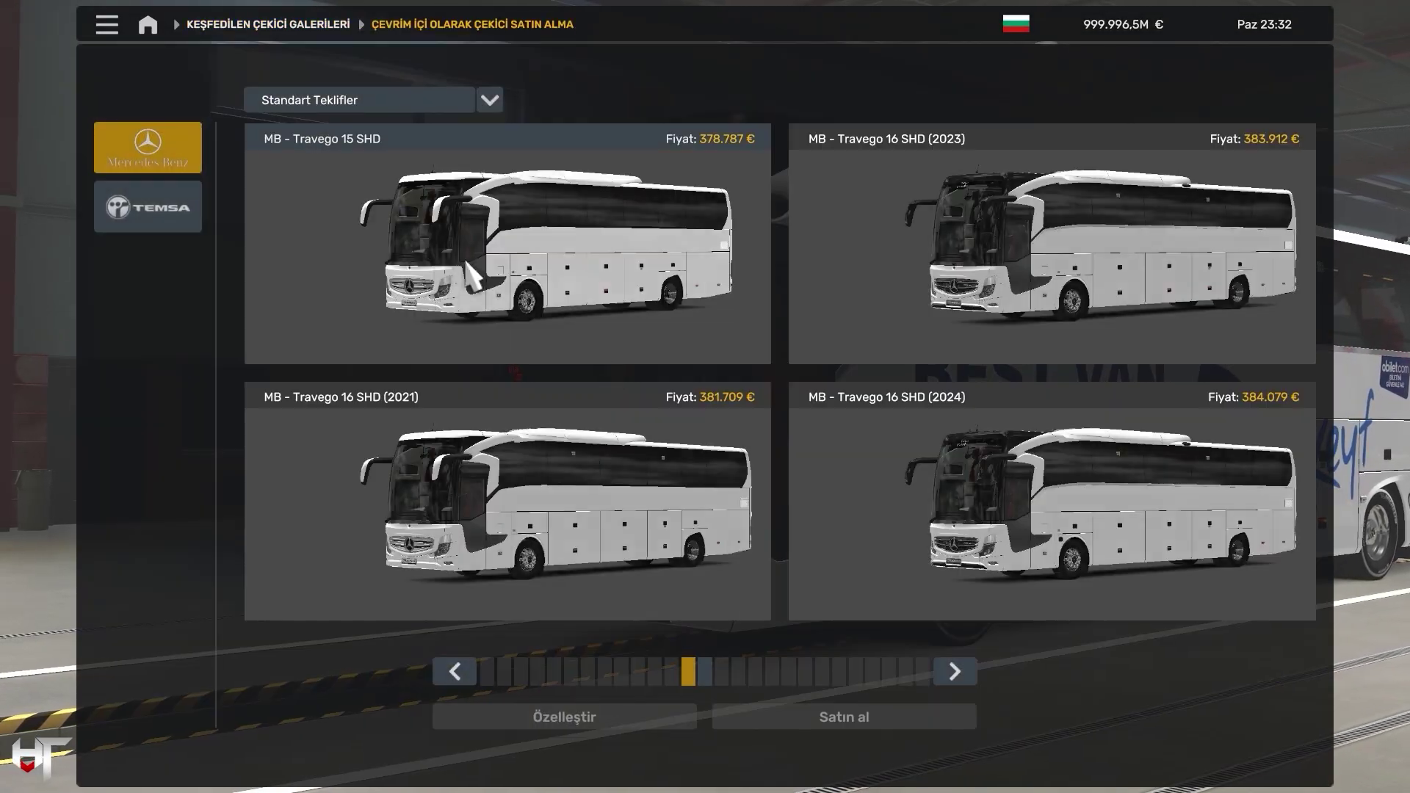
pyautogui.click(147, 207)
pyautogui.click(558, 717)
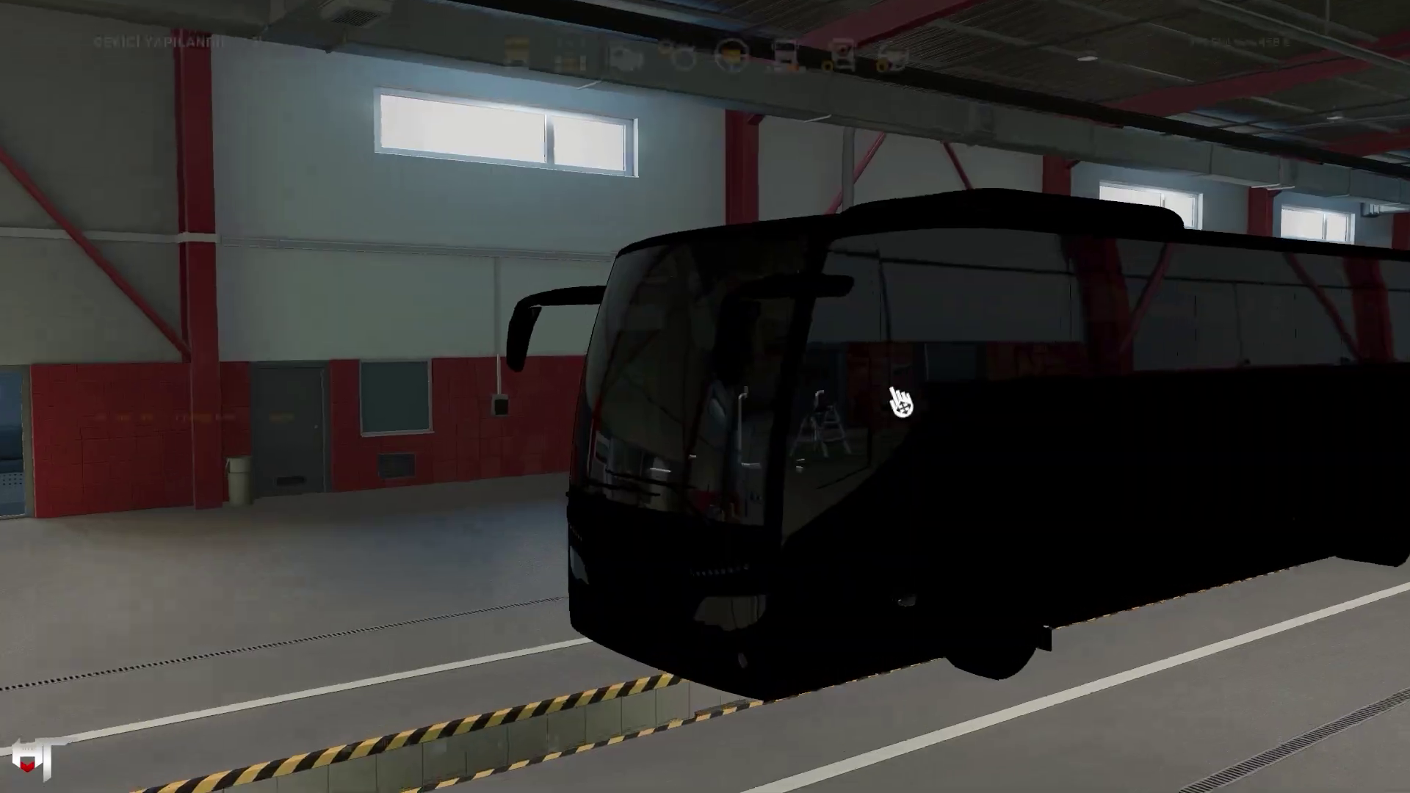
# Apply the Custom Template 1 paint to the Temsa bus and orbit to view the livery.
pyautogui.click(789, 38)
pyautogui.scroll(-10, 221, 441)
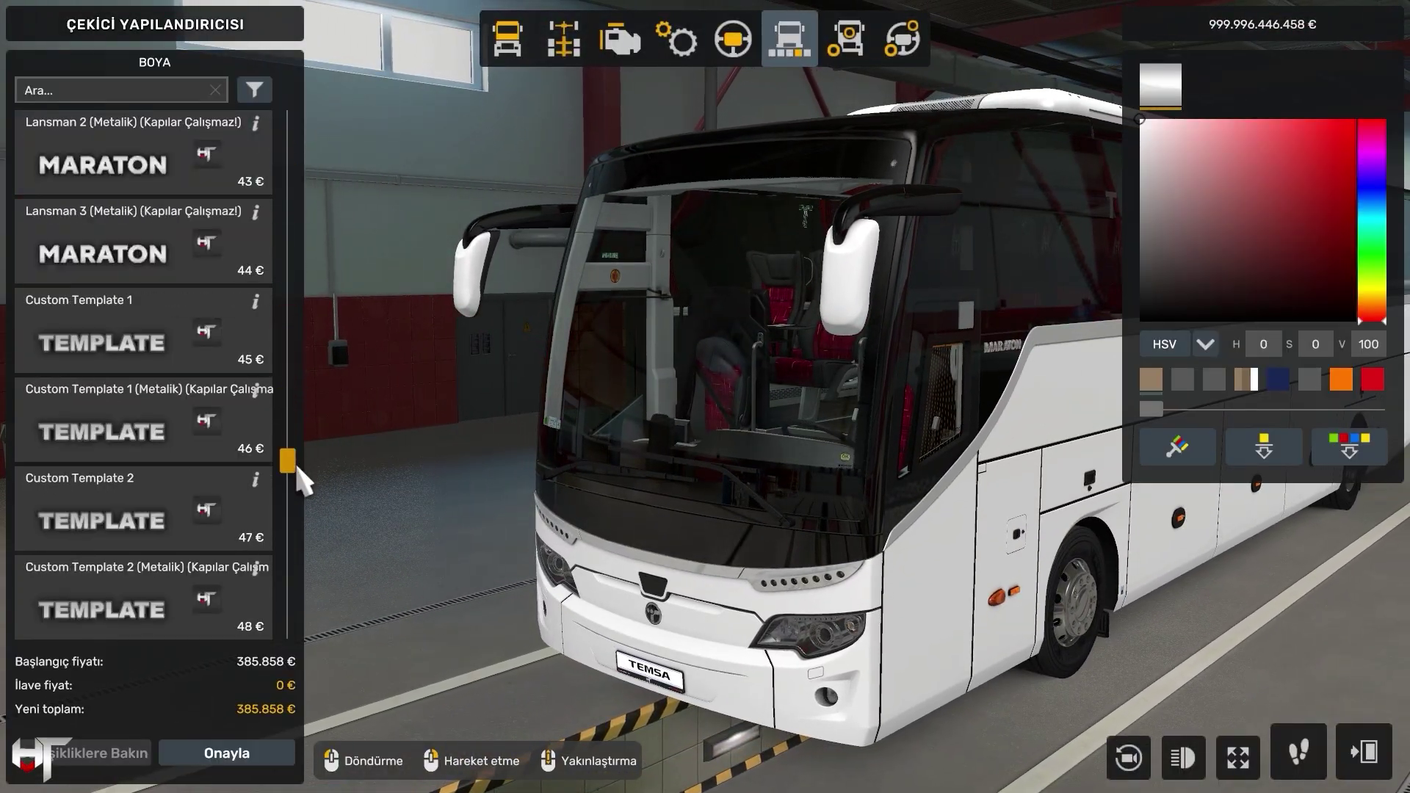
pyautogui.moveTo(297, 468)
pyautogui.mouseDown()
pyautogui.moveTo(299, 522)
pyautogui.moveTo(298, 477)
pyautogui.mouseUp()
pyautogui.click(221, 246)
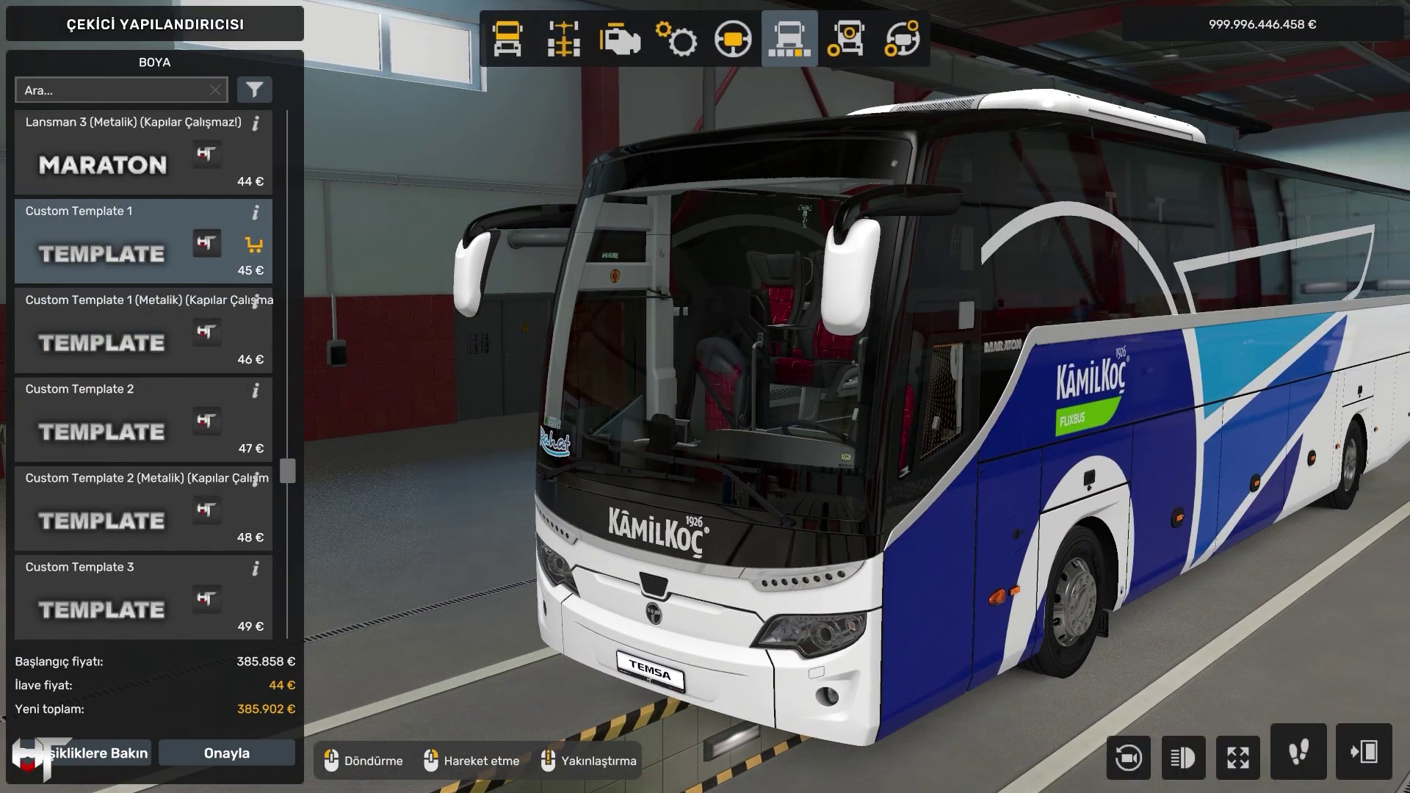
pyautogui.moveTo(1175, 331)
pyautogui.mouseDown()
pyautogui.moveTo(972, 324)
pyautogui.moveTo(742, 355)
pyautogui.moveTo(1388, 404)
pyautogui.moveTo(850, 434)
pyautogui.mouseUp()
pyautogui.scroll(3, 973, 324)
pyautogui.scroll(-3, 740, 355)
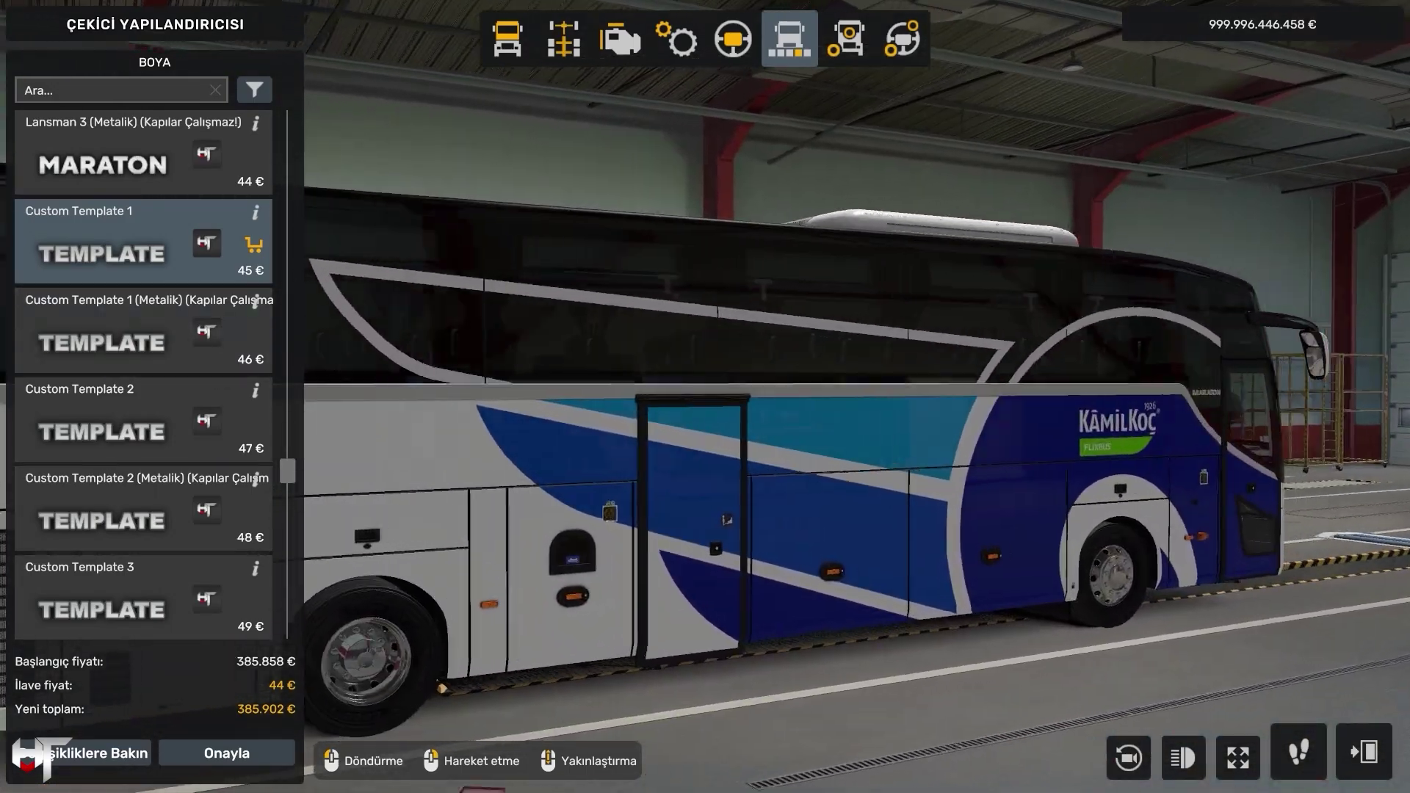
pyautogui.scroll(2, 371, 466)
pyautogui.moveTo(372, 466)
pyautogui.mouseDown()
pyautogui.moveTo(1029, 667)
pyautogui.moveTo(358, 535)
pyautogui.moveTo(276, 542)
pyautogui.moveTo(1299, 771)
pyautogui.mouseUp()
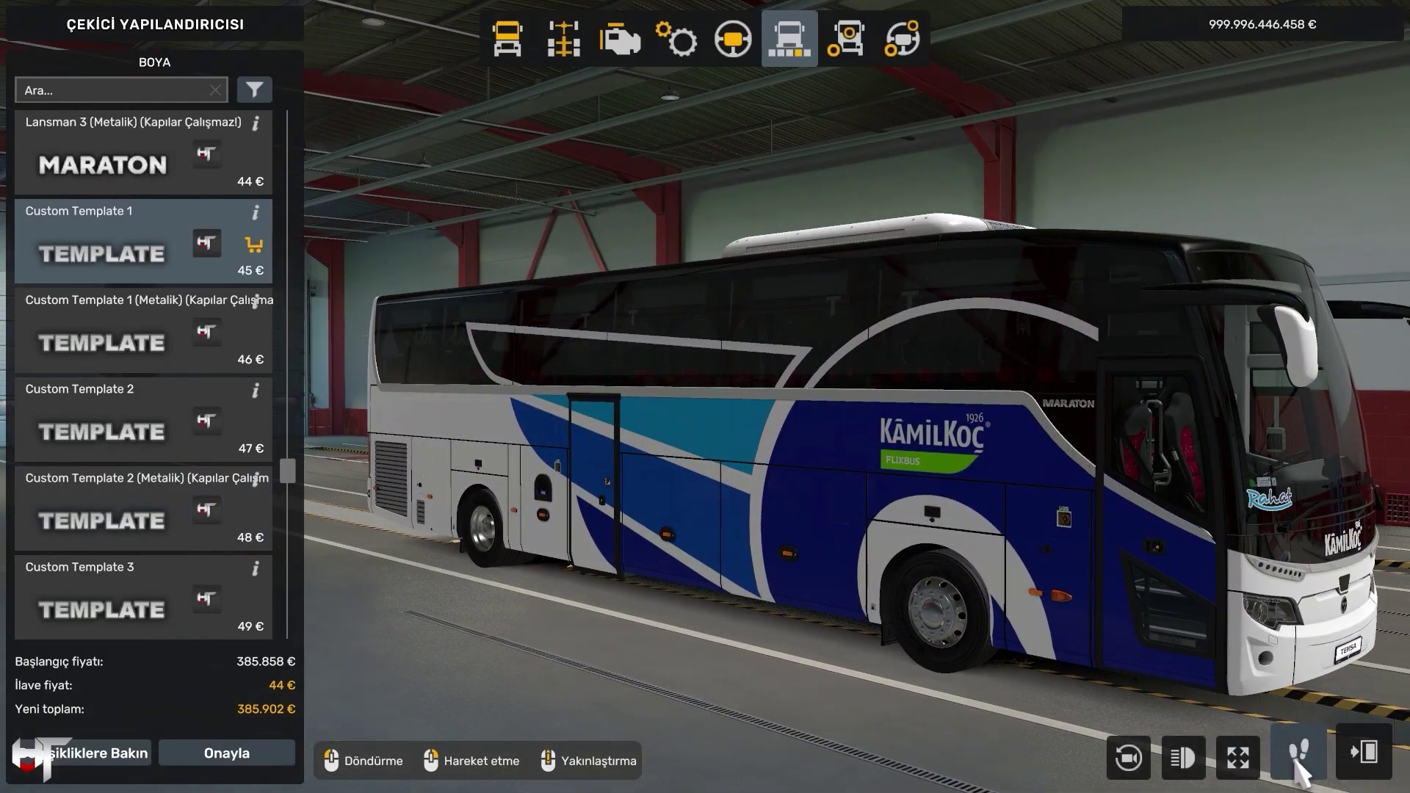
# Walk around the bus in first-person view with WASD to inspect the KâmilKoç livery.
pyautogui.click(1297, 761)
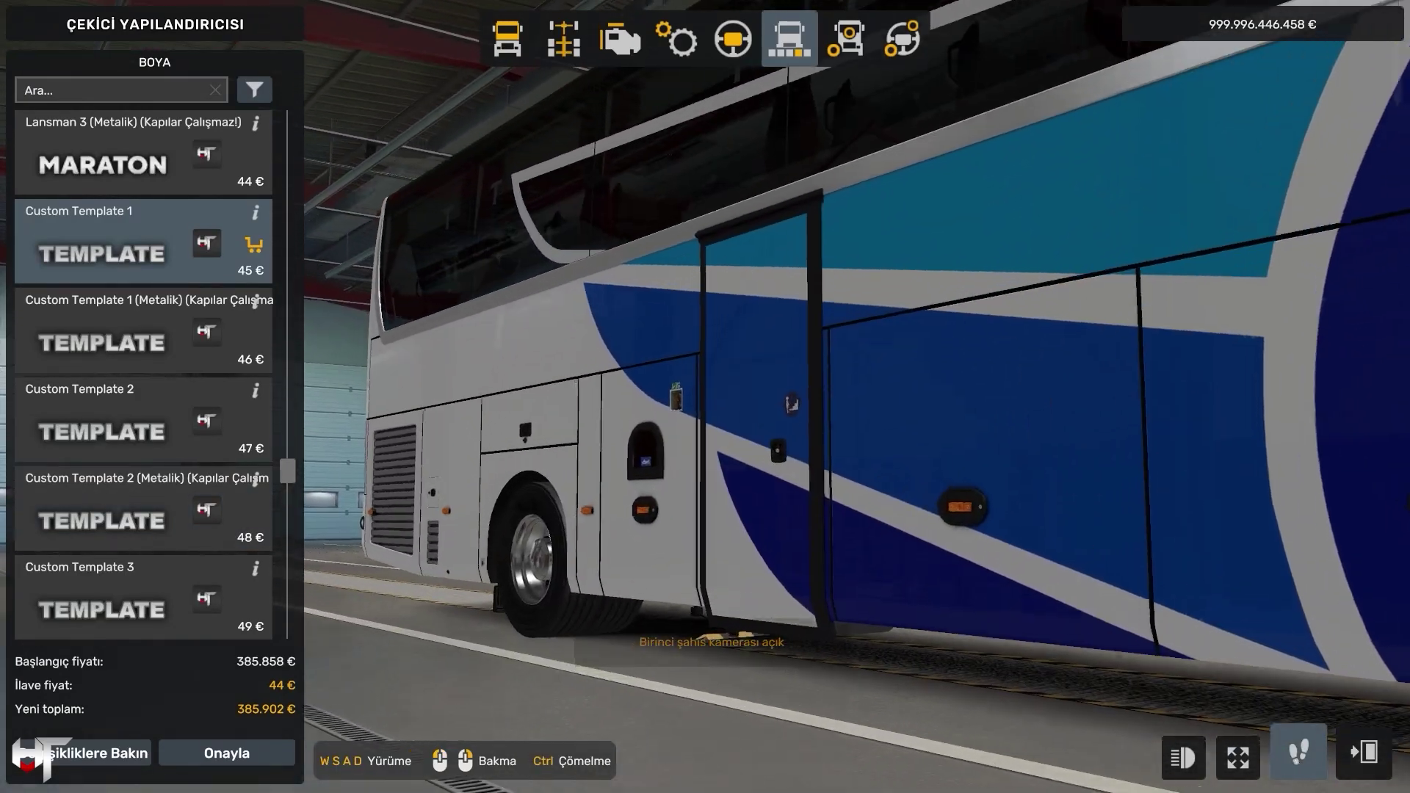
pyautogui.press('w')
pyautogui.press('d')
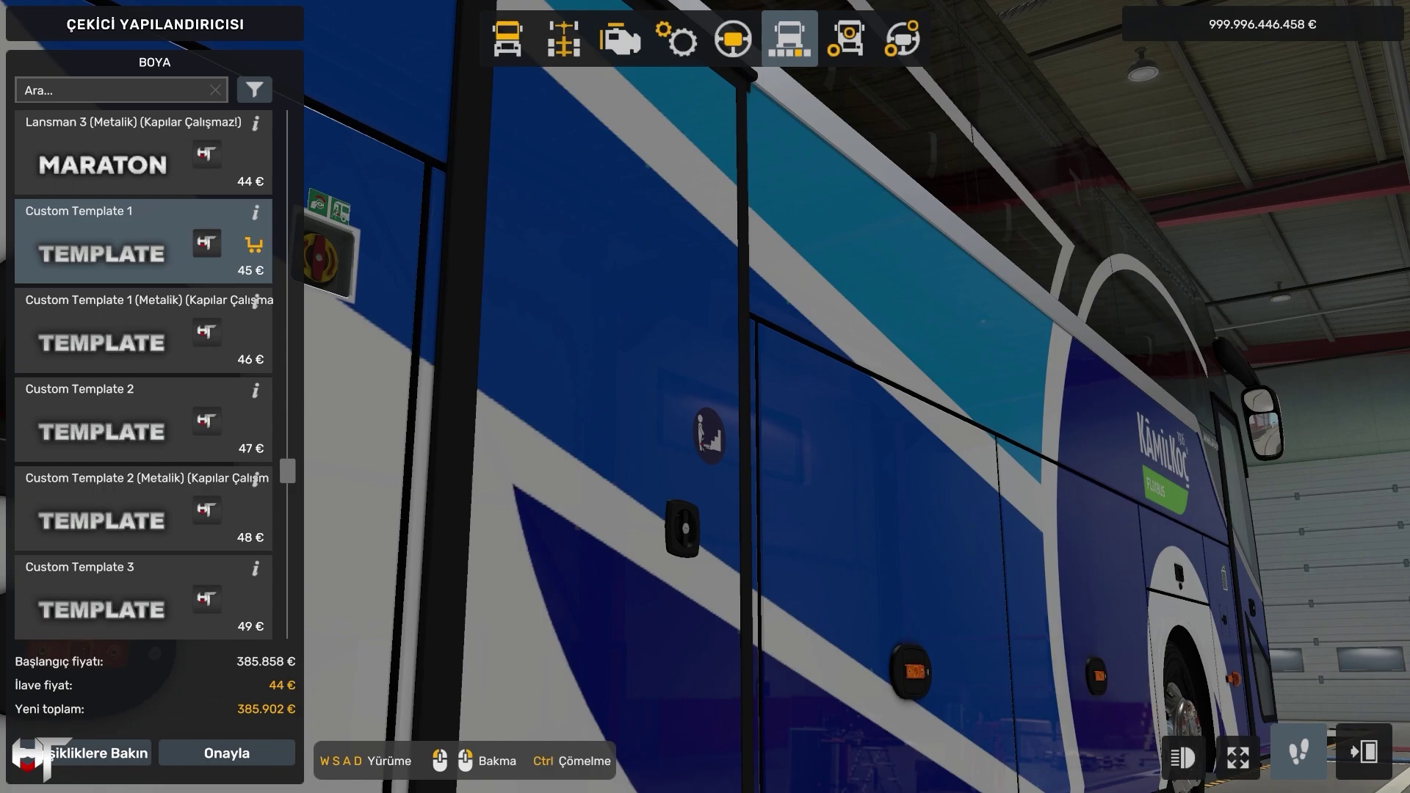
pyautogui.press('a')
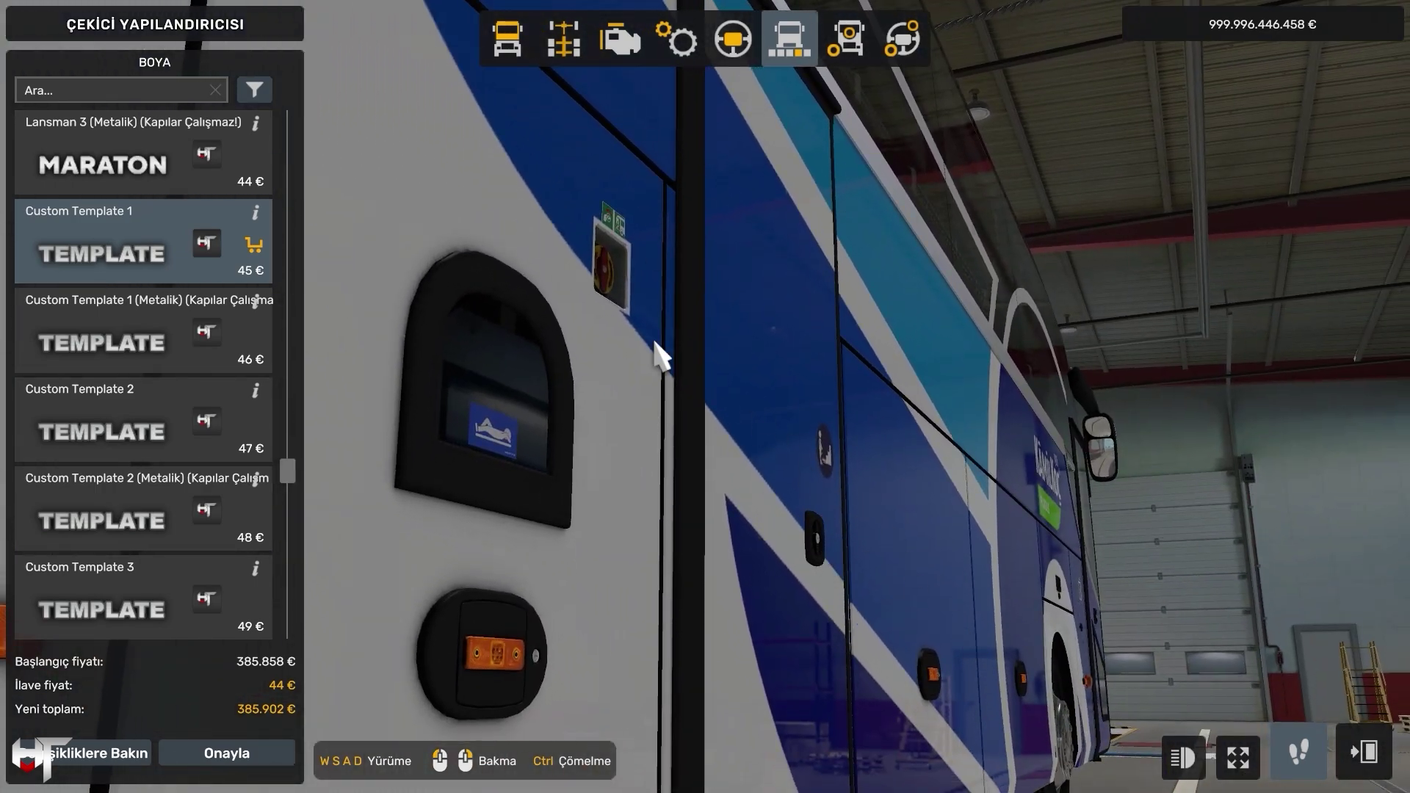
pyautogui.moveTo(866, 468); pyautogui.dragTo(735, 455)
pyautogui.press('s')
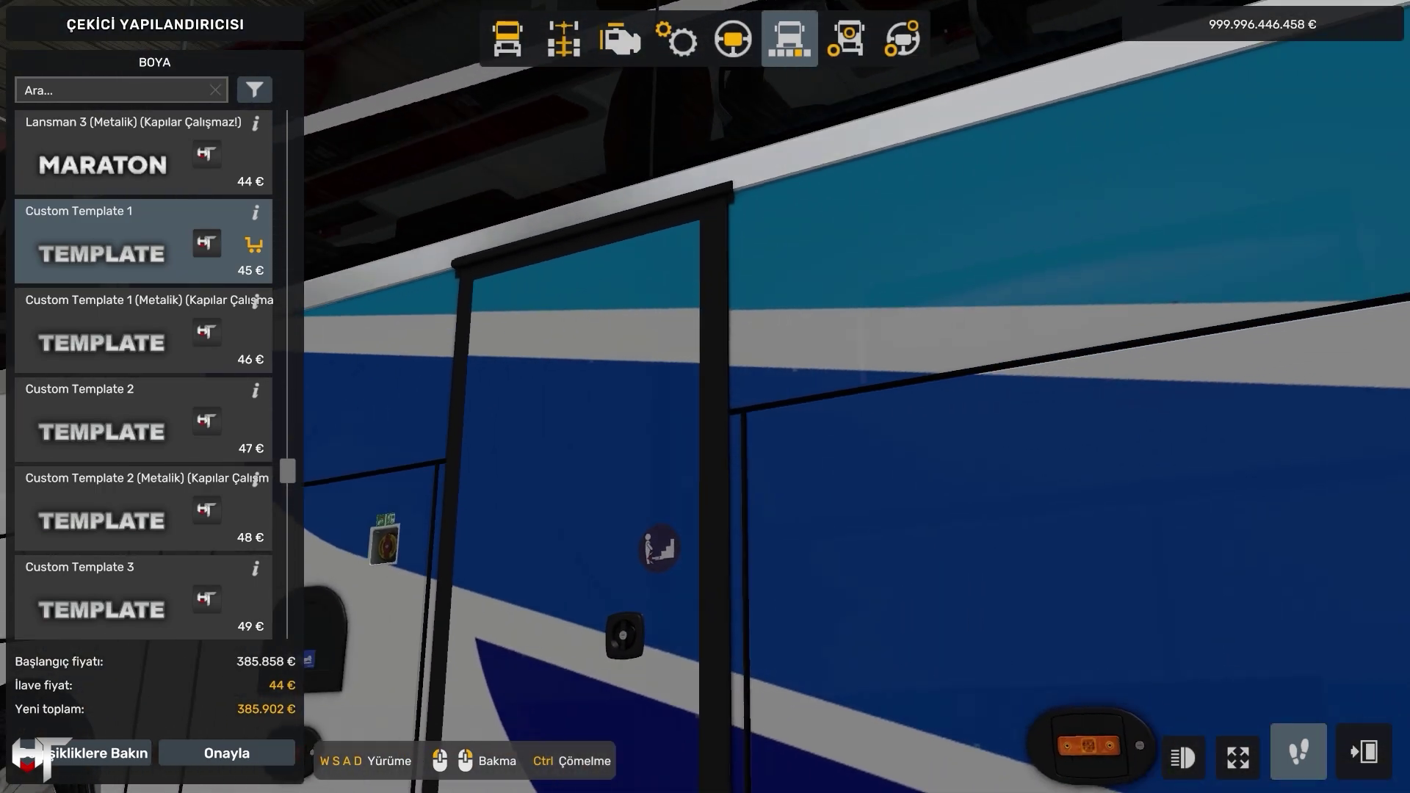
pyautogui.press('s')
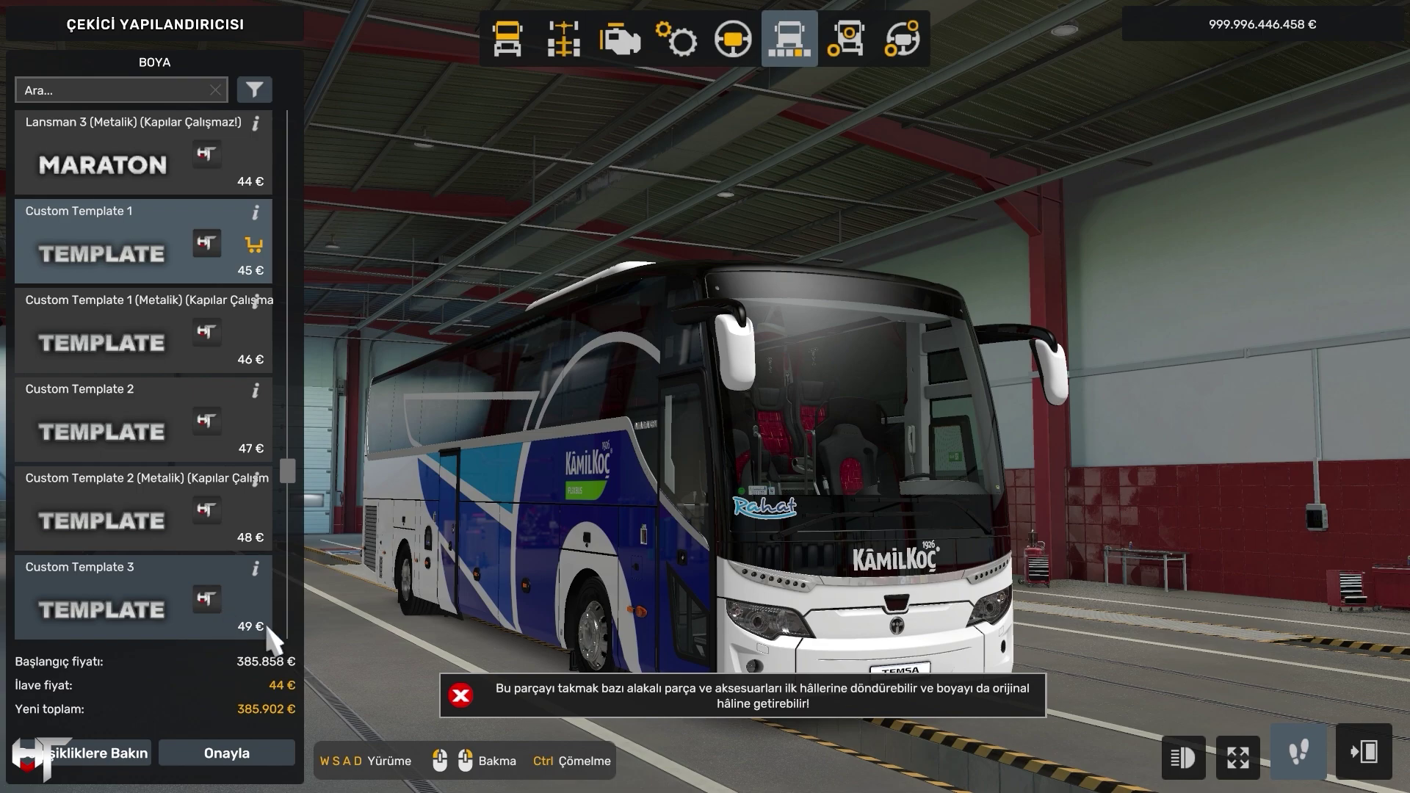
pyautogui.click(106, 327)
pyautogui.click(1317, 119)
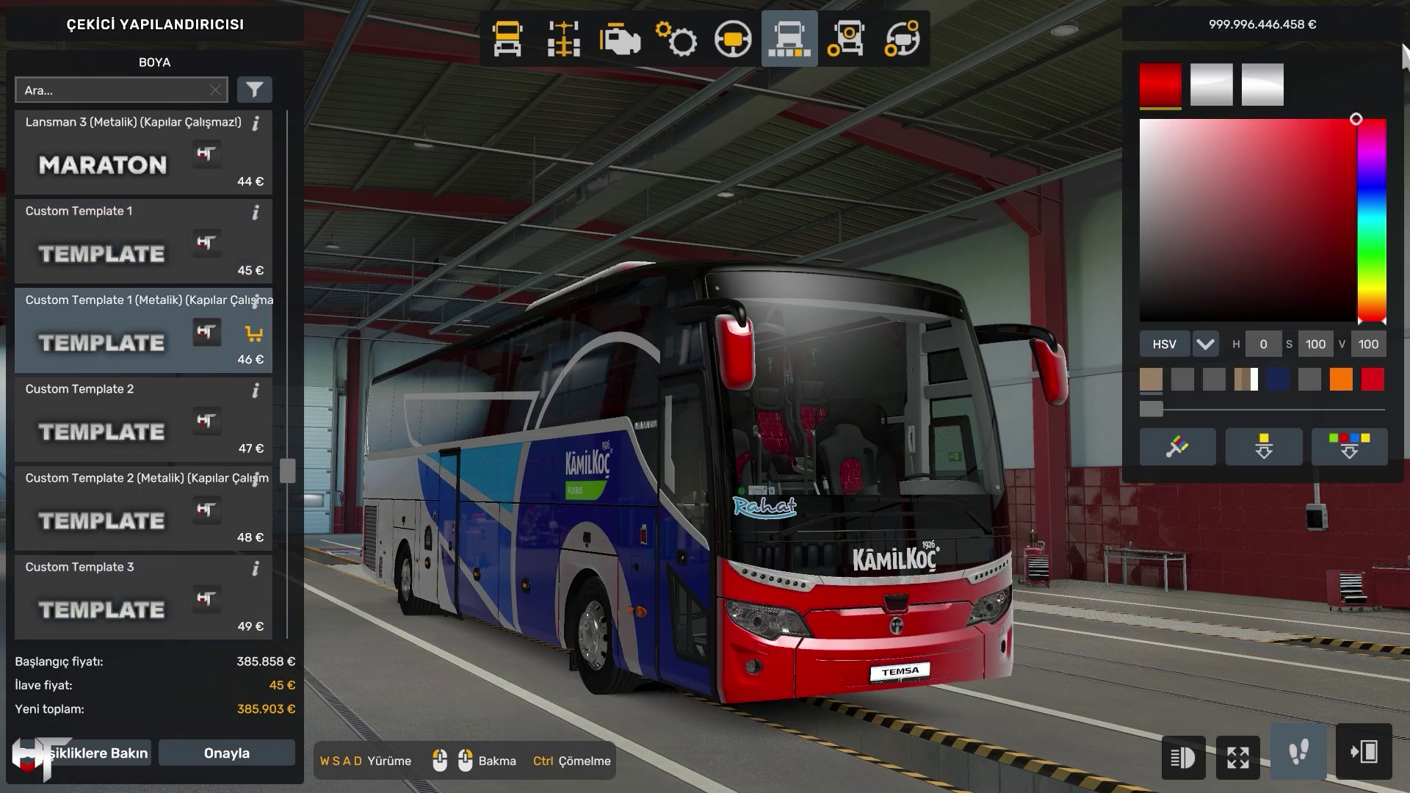
pyautogui.click(1212, 84)
pyautogui.click(1315, 118)
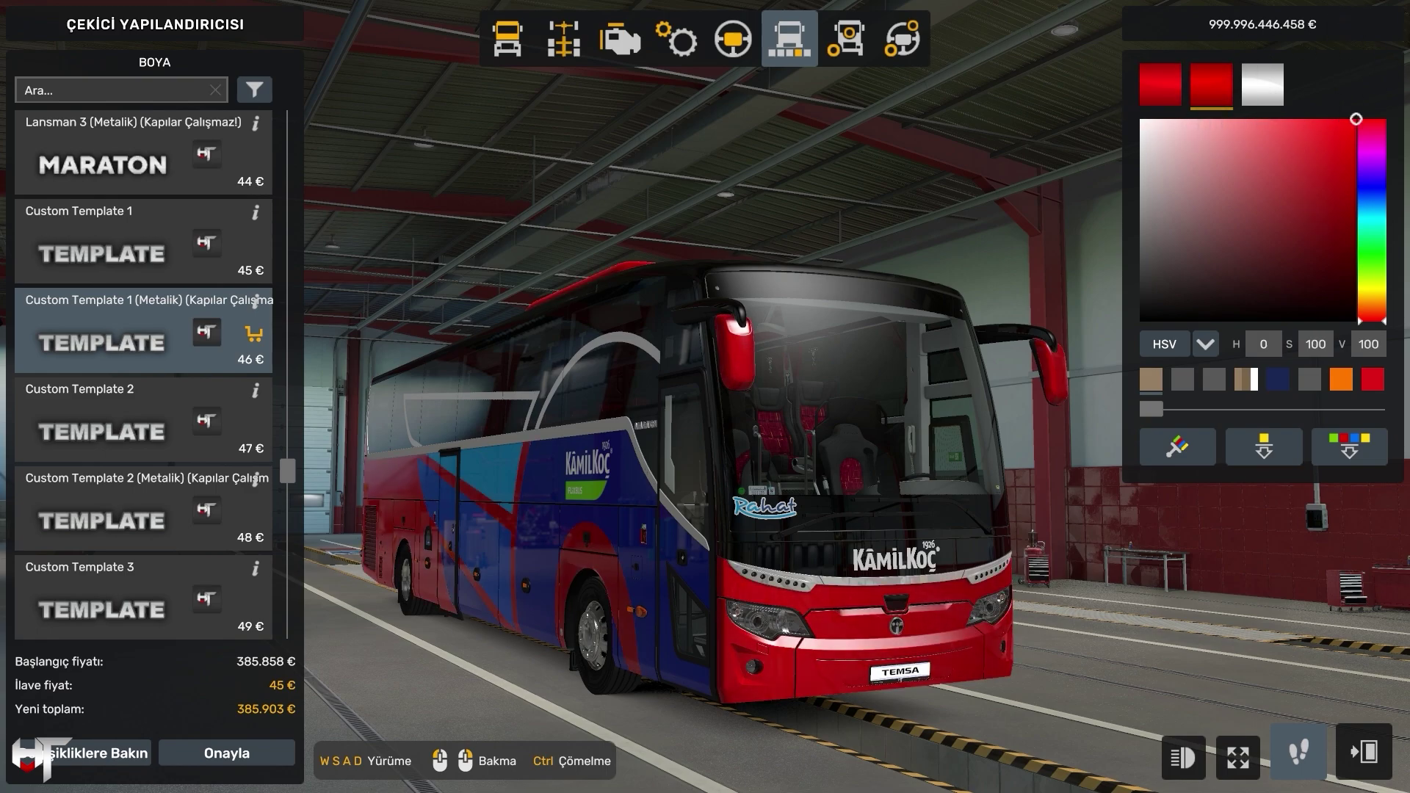
pyautogui.click(88, 252)
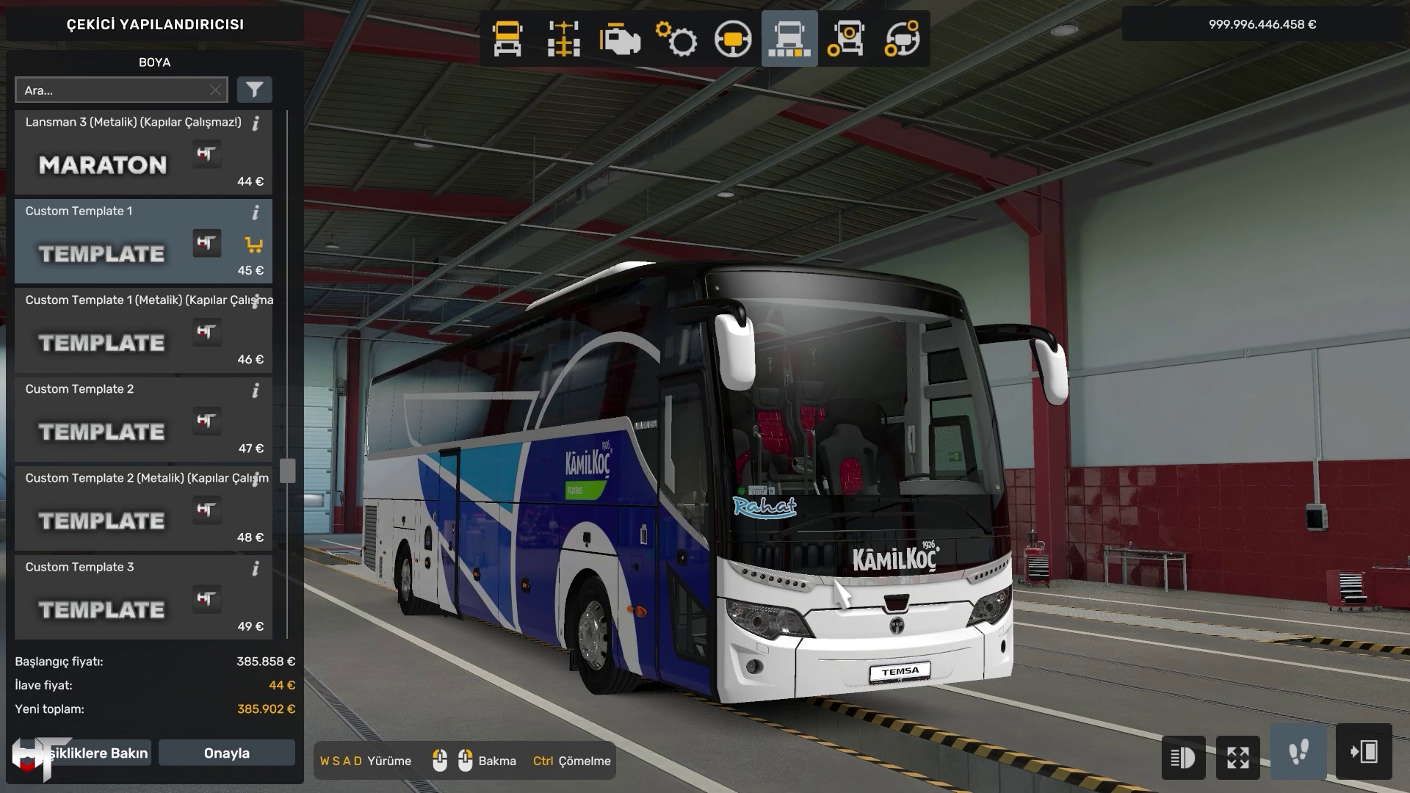
pyautogui.moveTo(898, 580); pyautogui.dragTo(661, 580)
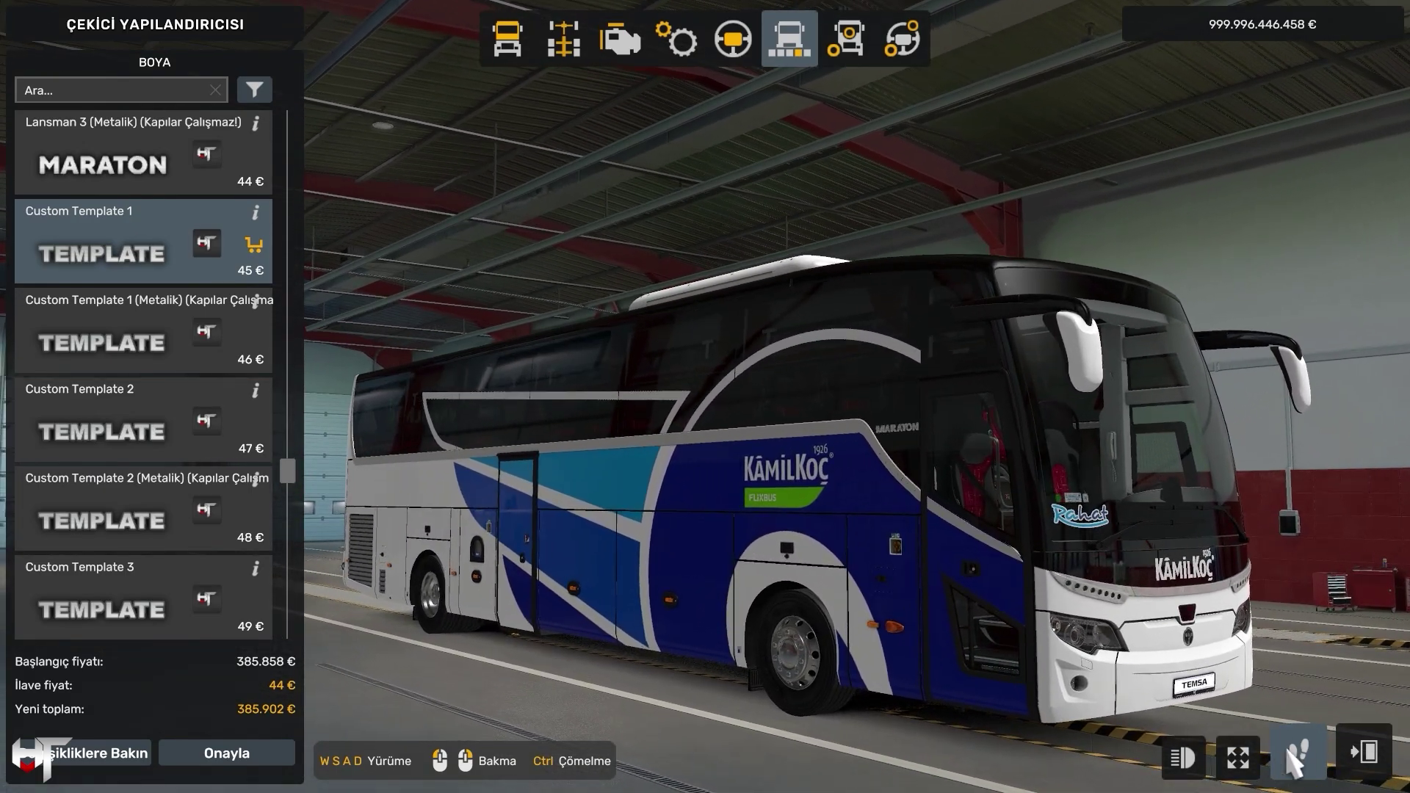
pyautogui.press('Escape')
pyautogui.moveTo(1063, 586)
pyautogui.mouseDown()
pyautogui.moveTo(1106, 547)
pyautogui.moveTo(1319, 556)
pyautogui.mouseUp()
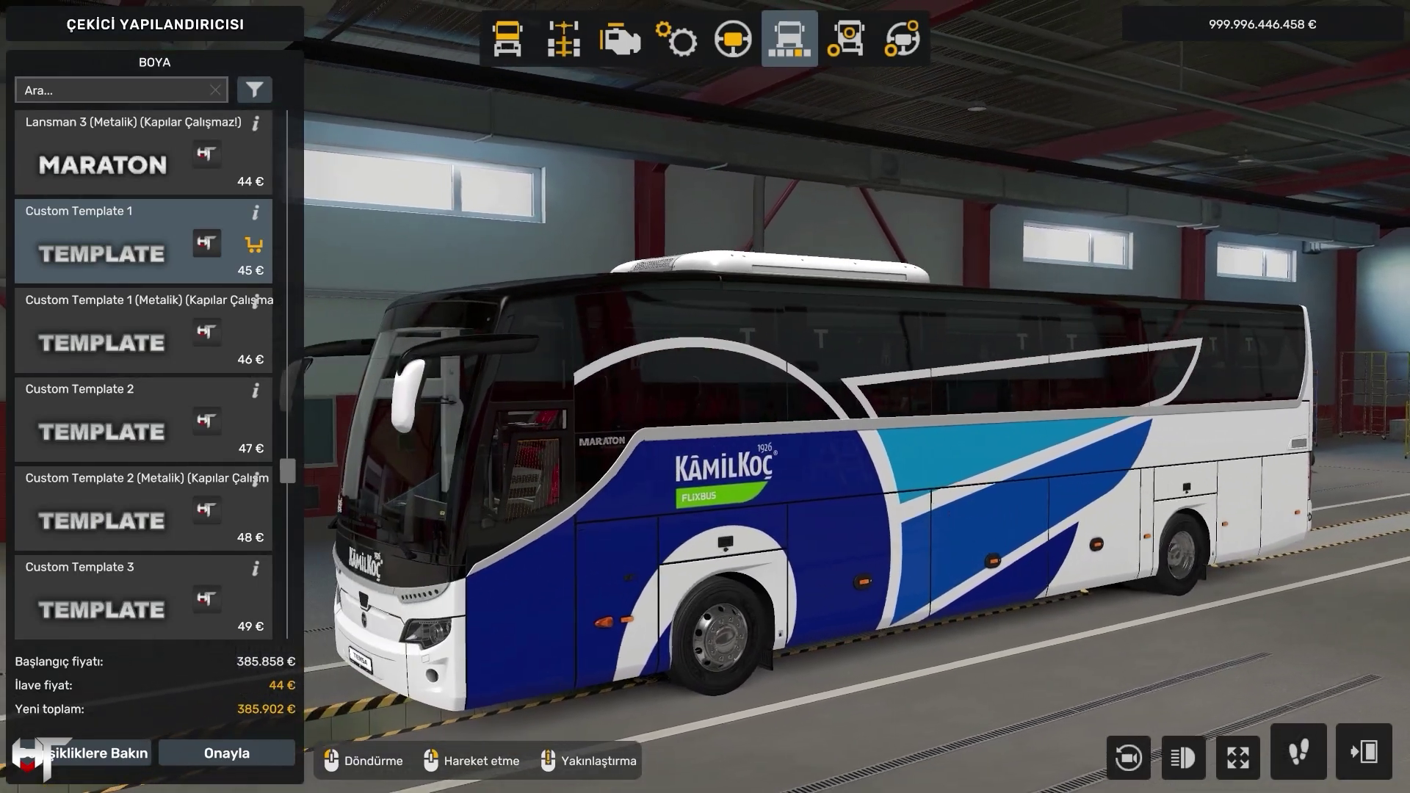